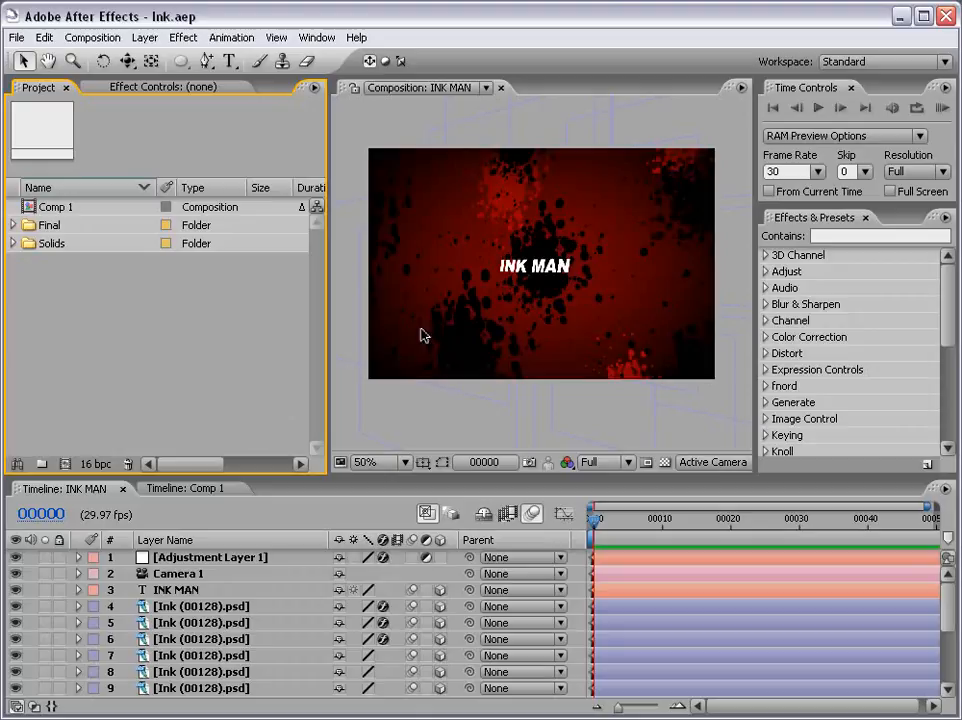
- Preview the INK MAN composition in an enlarged composition view
key("grave")
key("space")
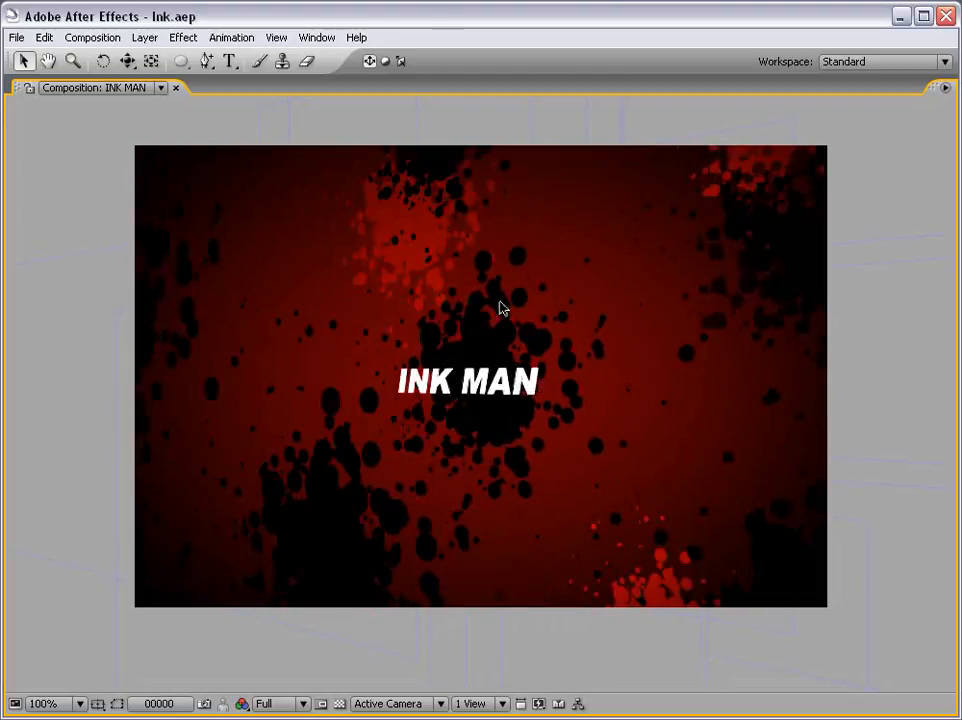
key("grave")
- Open Comp 1 and preview its animation in an enlarged composition view
left_click(222, 487)
key("grave")
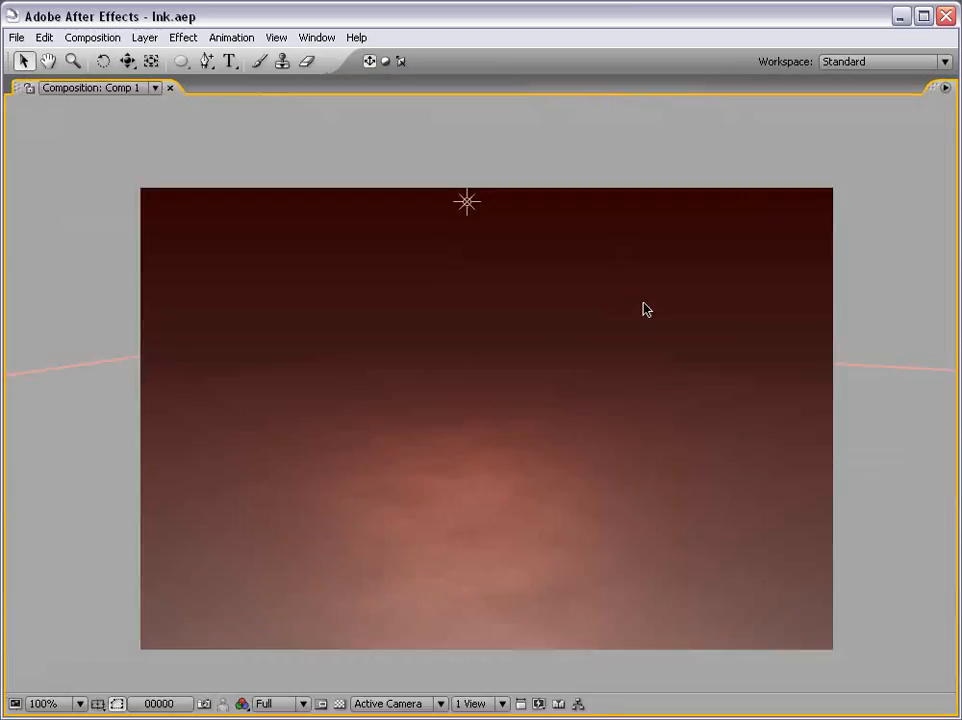
key("space")
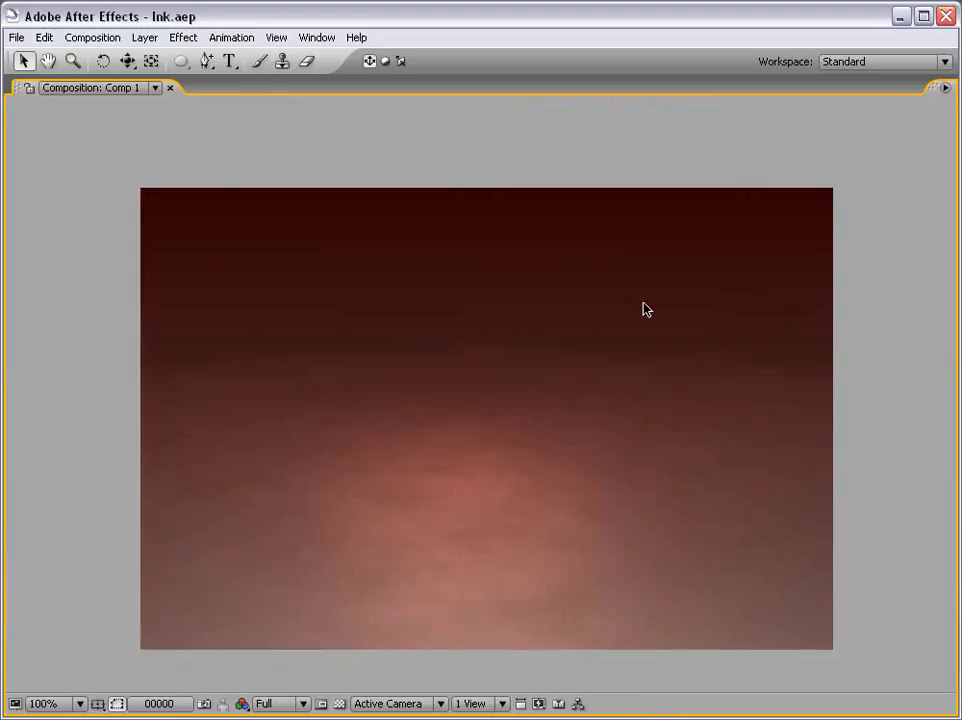
key("space")
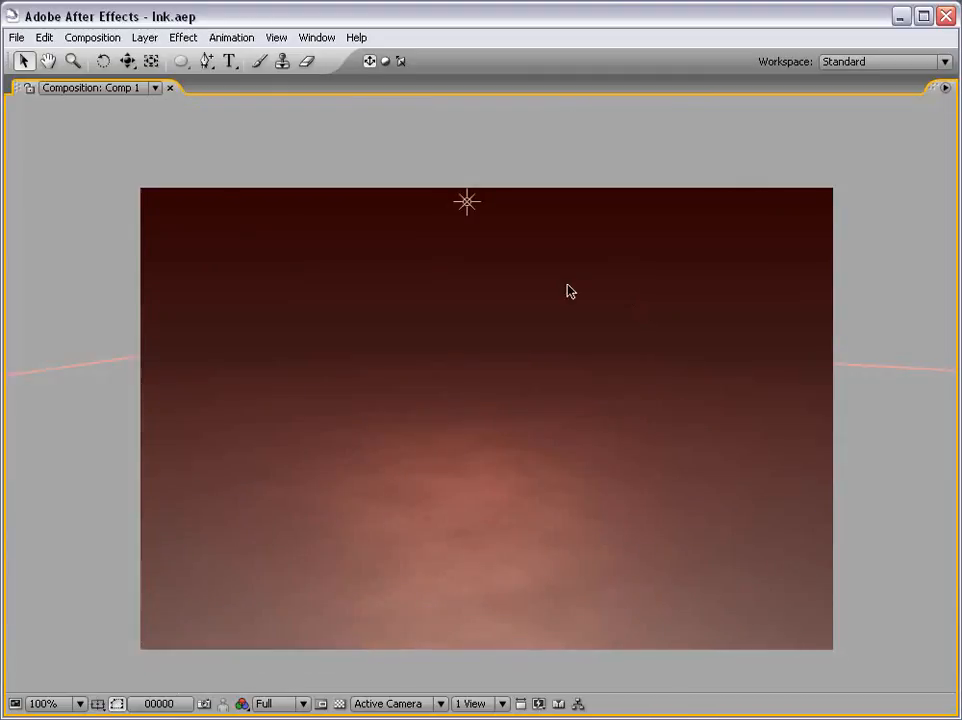
key("grave")
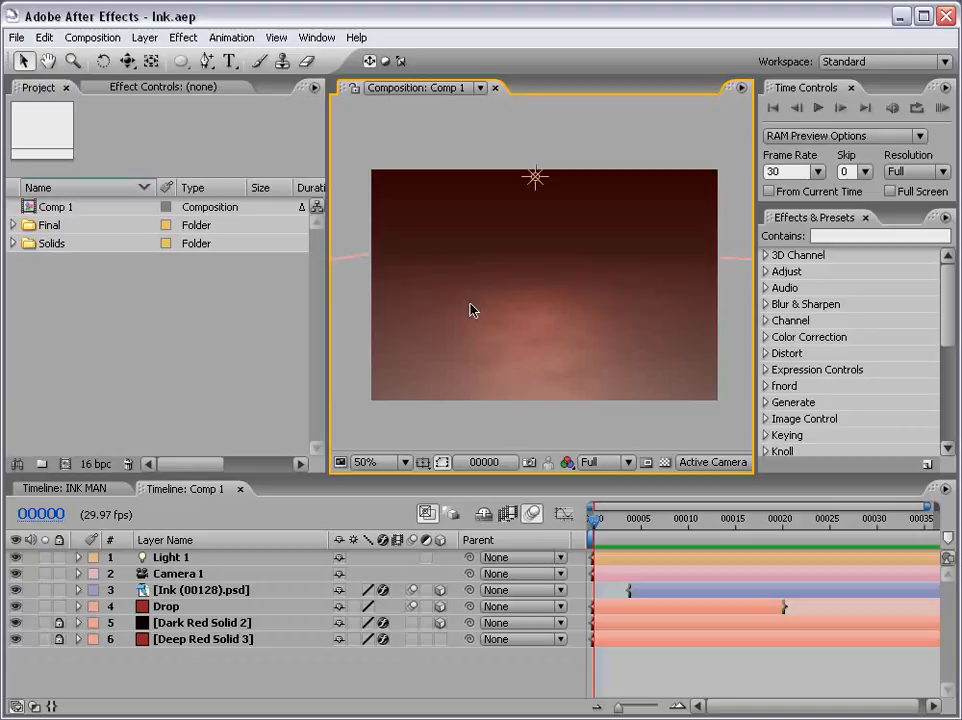
- Create a new composition named Comp 2 with the NTSC DV preset, 720 x 480, lasting 269 frames
left_click(134, 232)
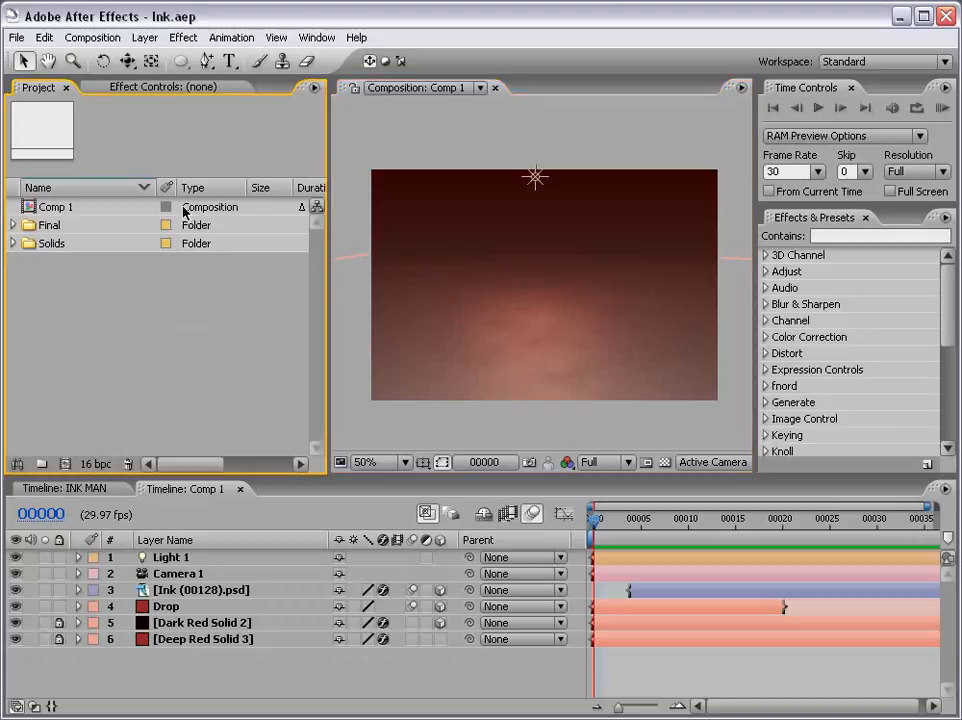
left_click(92, 37)
left_click(97, 58)
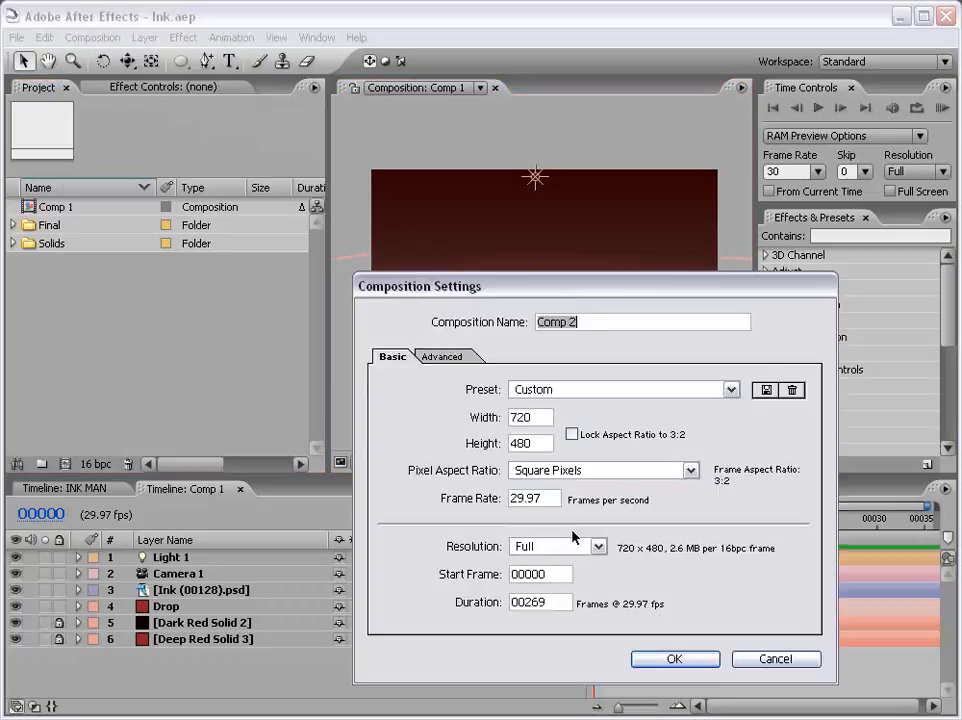
left_click(522, 389)
left_click(547, 466)
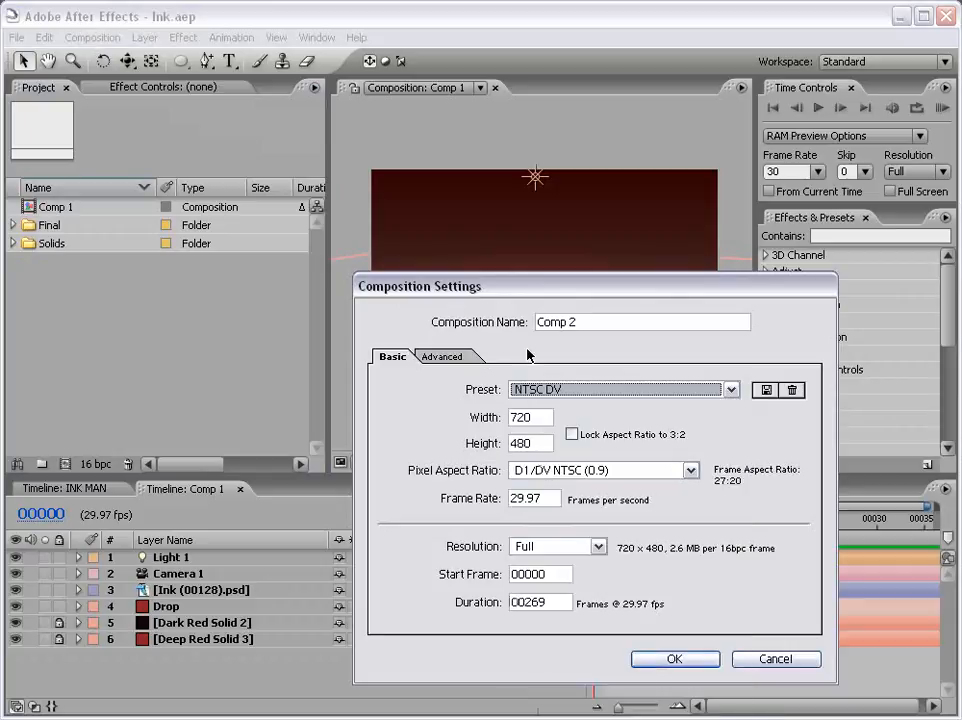
left_click_drag(532, 292, 474, 232)
left_click(620, 600)
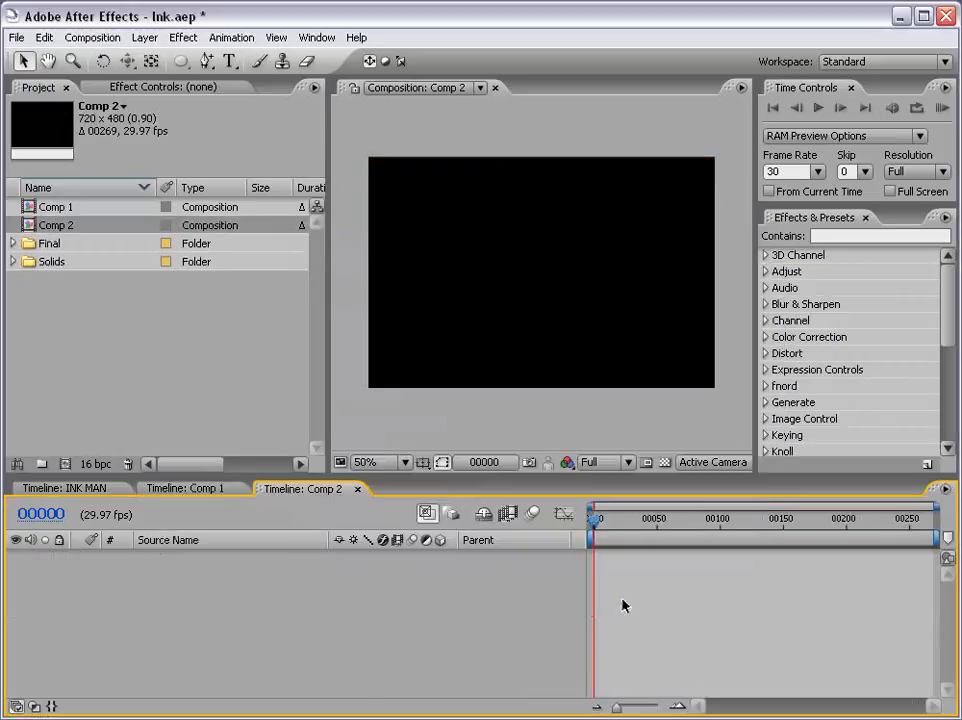
- Add a white (FFFFFF) 720 x 480 solid layer to Comp 2
left_click(449, 406)
left_click(145, 37)
mouse_move(218, 66)
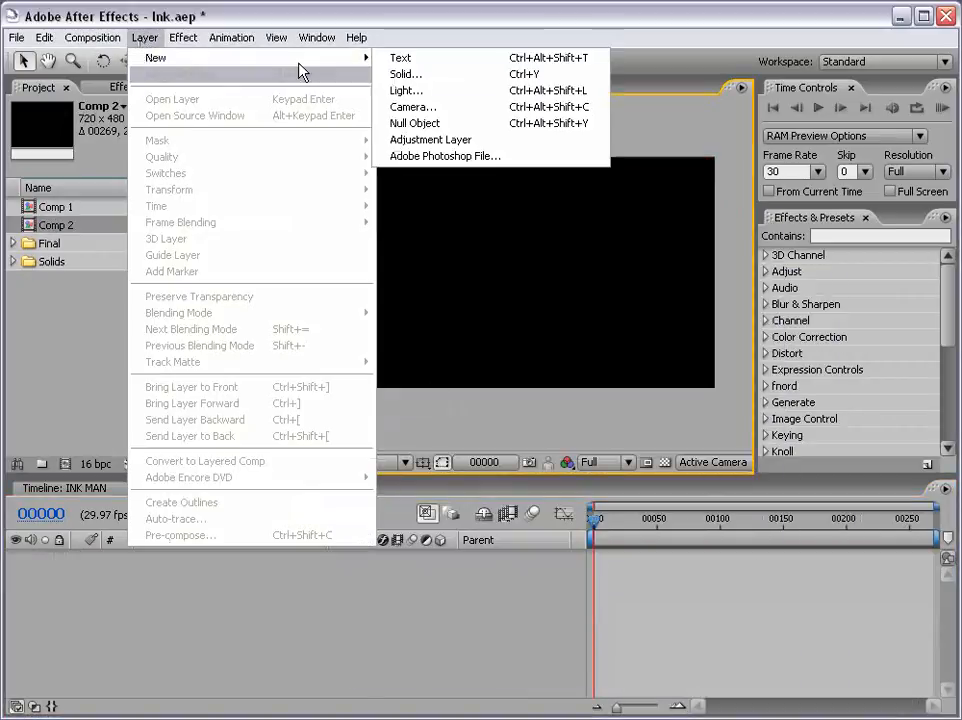
left_click(412, 74)
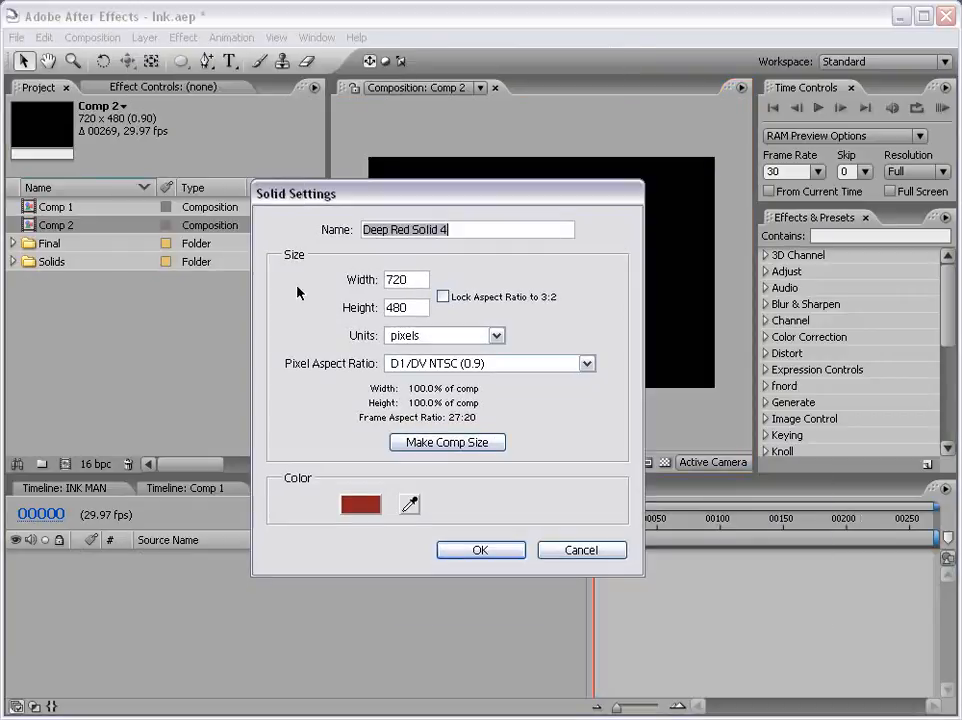
left_click(369, 508)
left_click_drag(455, 425, 254, 266)
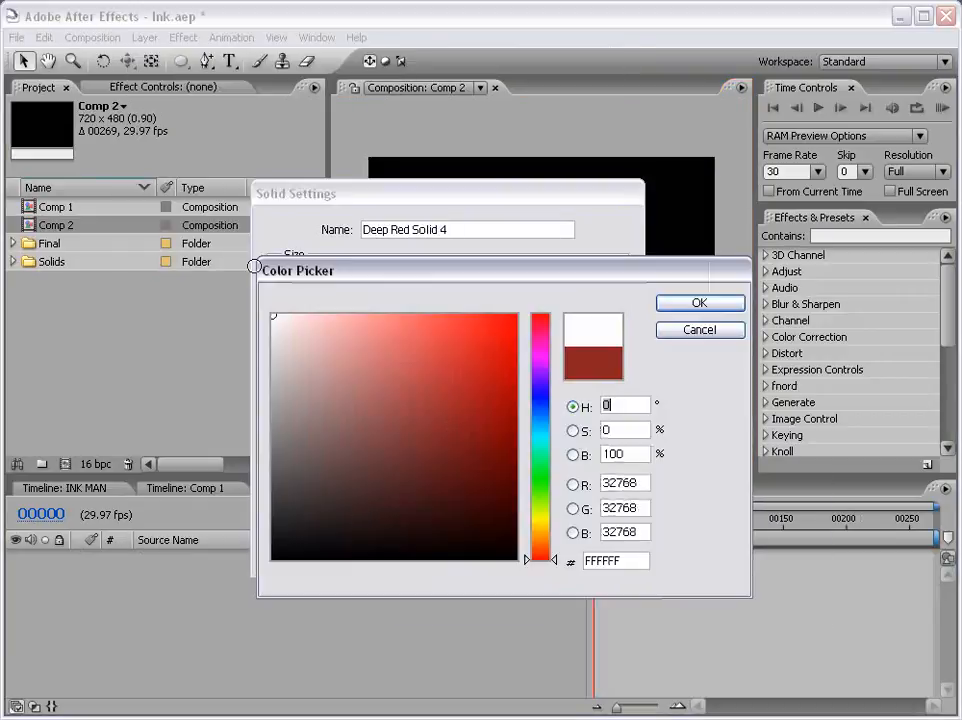
left_click(698, 305)
left_click(478, 551)
left_click(672, 606)
- Apply the CC Particle World effect to the white solid and preview the particles up to frame 30
left_click(831, 236)
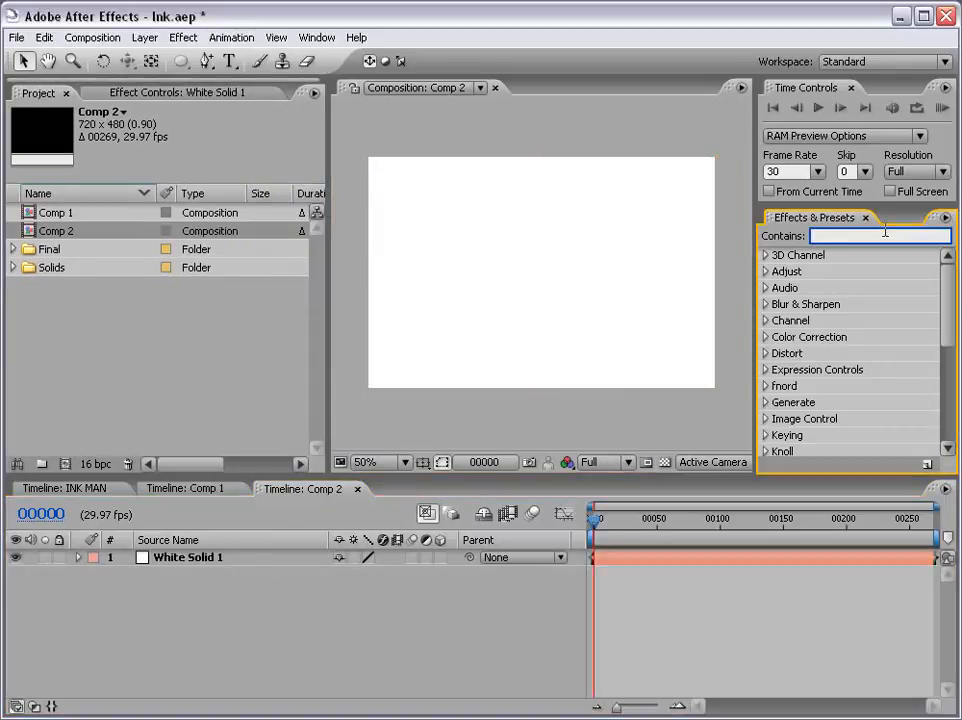
type("particl")
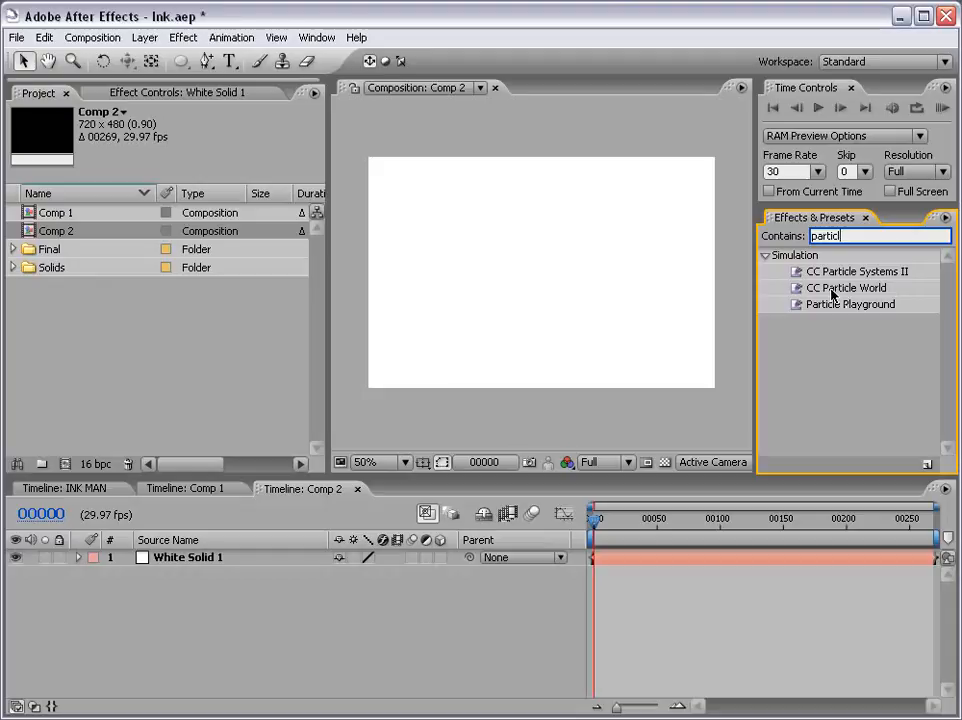
left_click_drag(830, 291, 569, 273)
left_click(600, 521)
mouse_move(600, 522)
left_mouse_down()
mouse_move(654, 519)
mouse_move(600, 531)
left_mouse_up()
key("space")
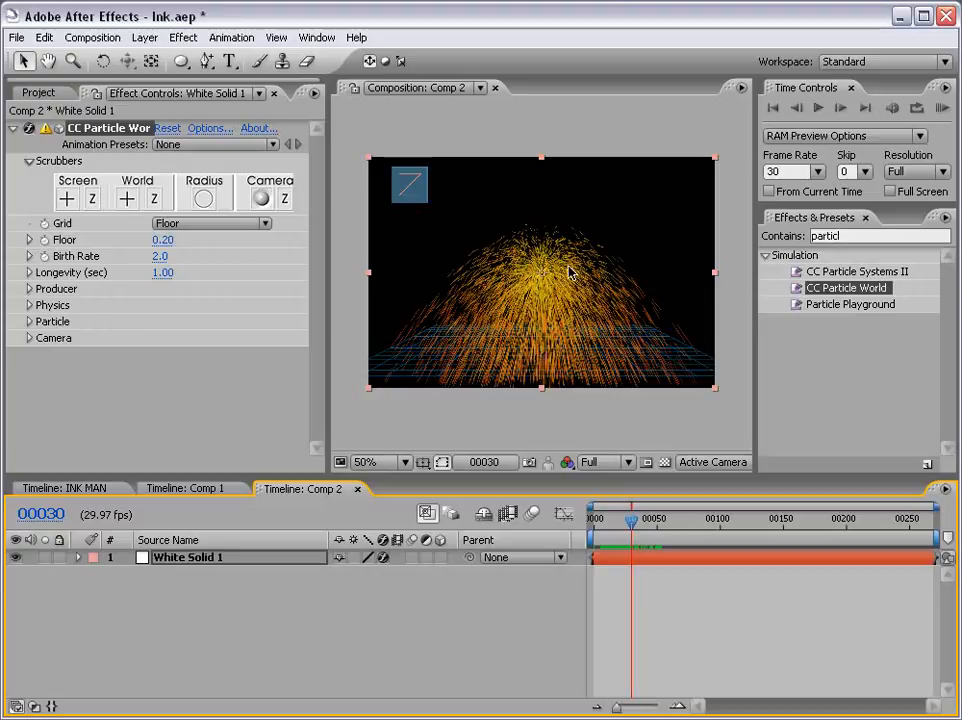
- Set the CC Particle World grid to Off
scroll(552, 273, "up", 1)
scroll(535, 310, "down", 1)
left_click(198, 222)
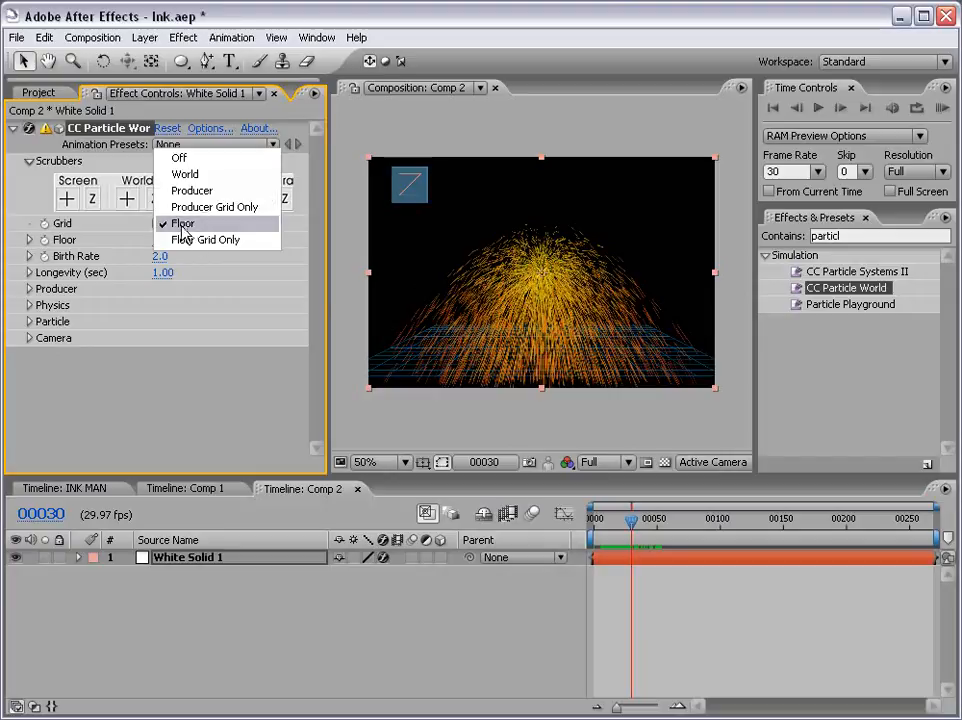
left_click(179, 158)
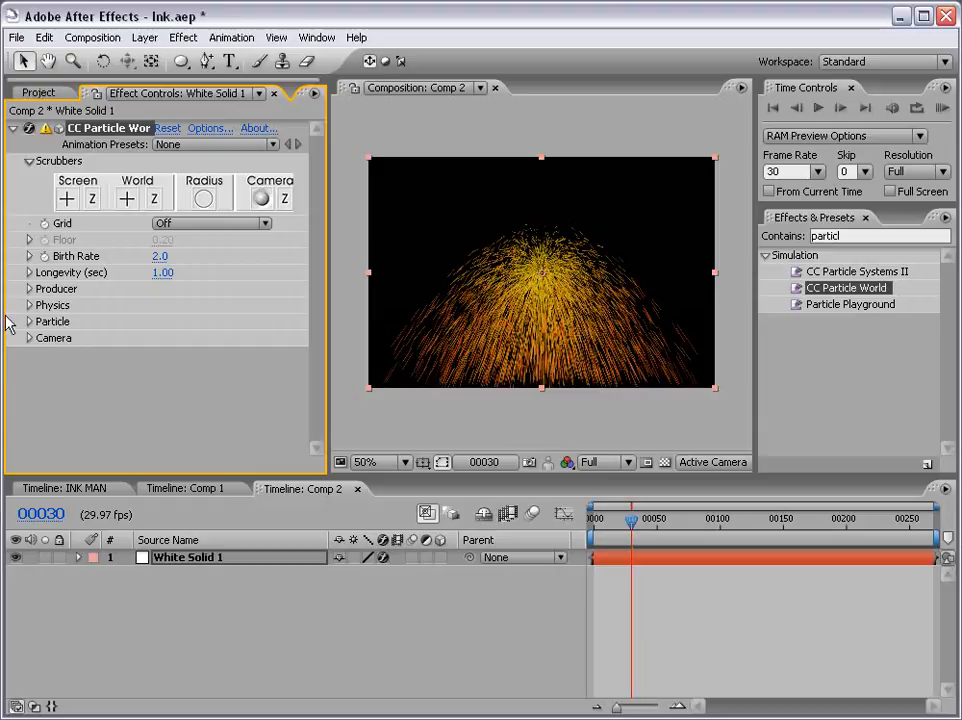
- Expand the Producer, Physics and Particle settings of CC Particle World and set Gravity to 0
left_click(30, 322)
left_click(30, 305)
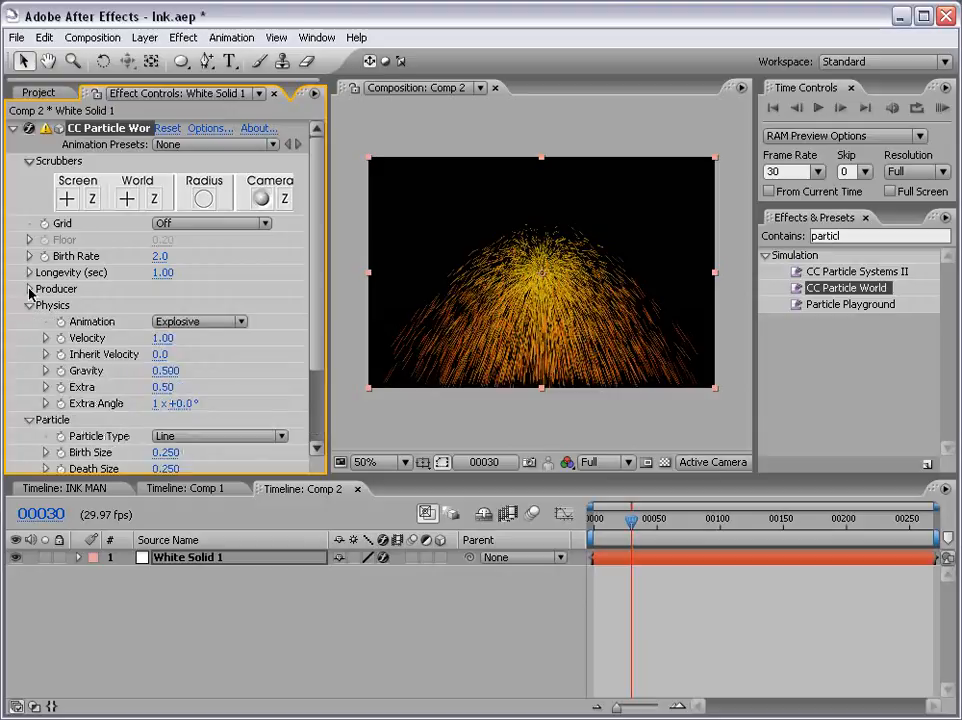
left_click(30, 289)
left_click_drag(369, 478, 368, 575)
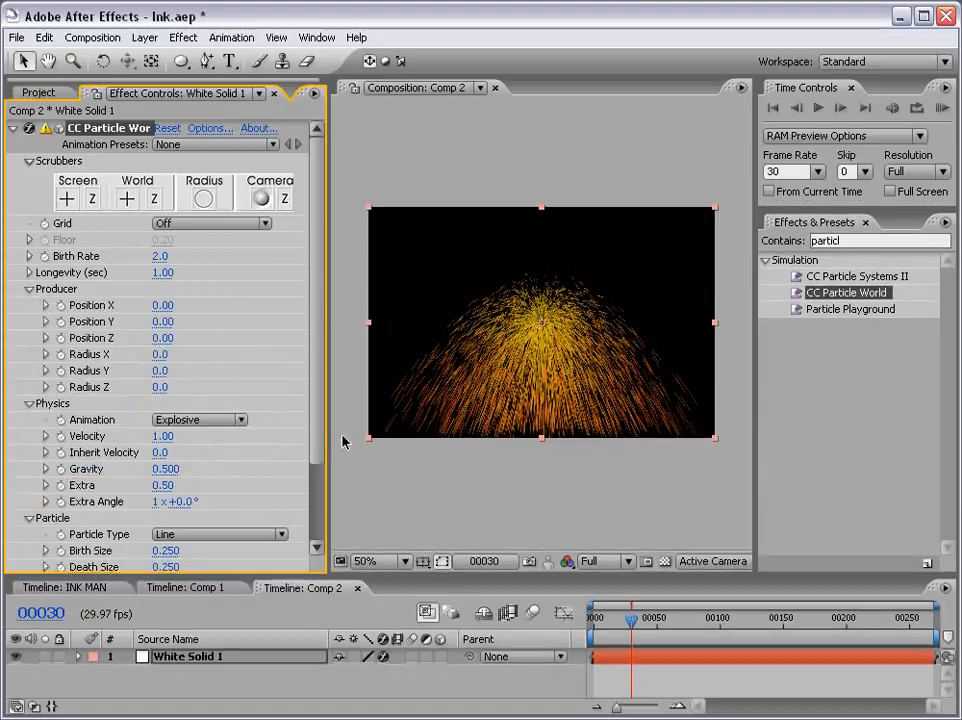
scroll(318, 498, "down", 3)
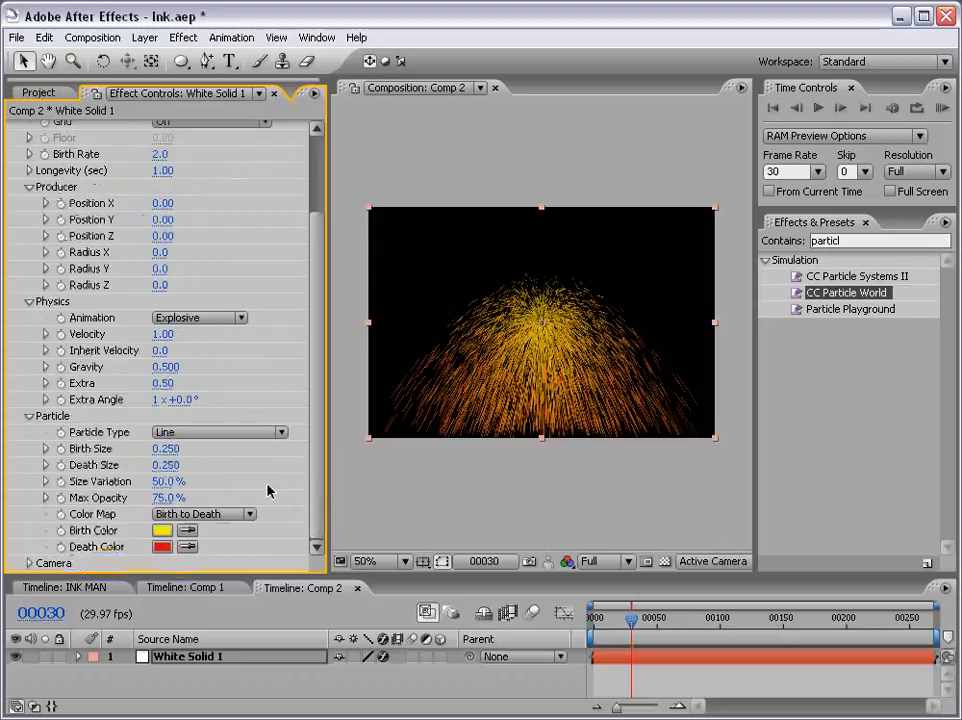
left_click(165, 369)
type("0")
key("Return")
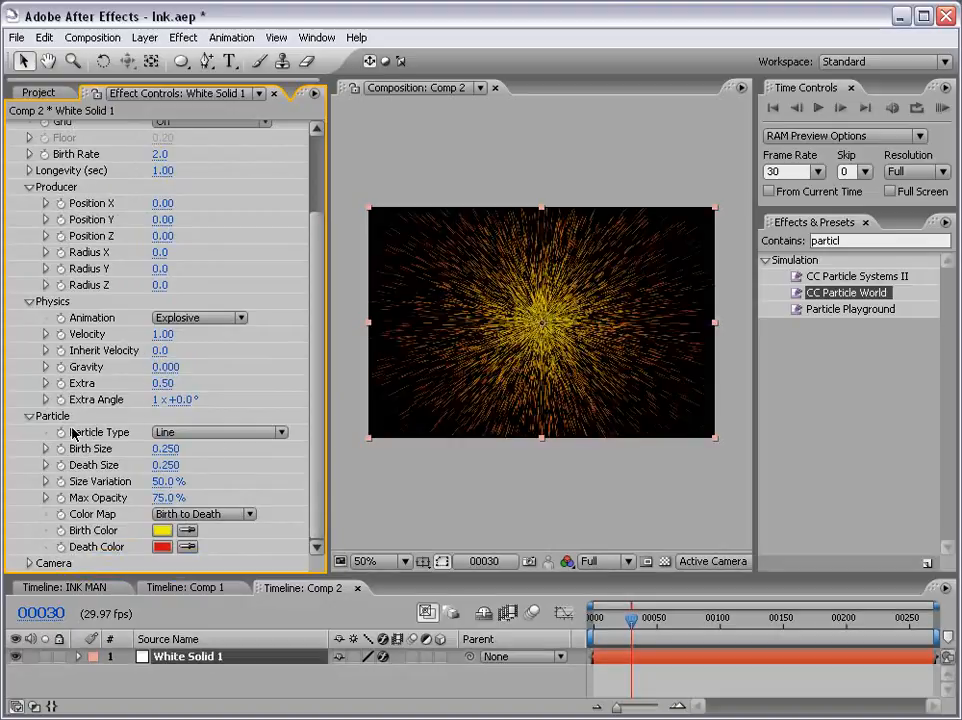
- Change the particle type to Lens Convex and set Max Opacity to 100%
left_click(192, 436)
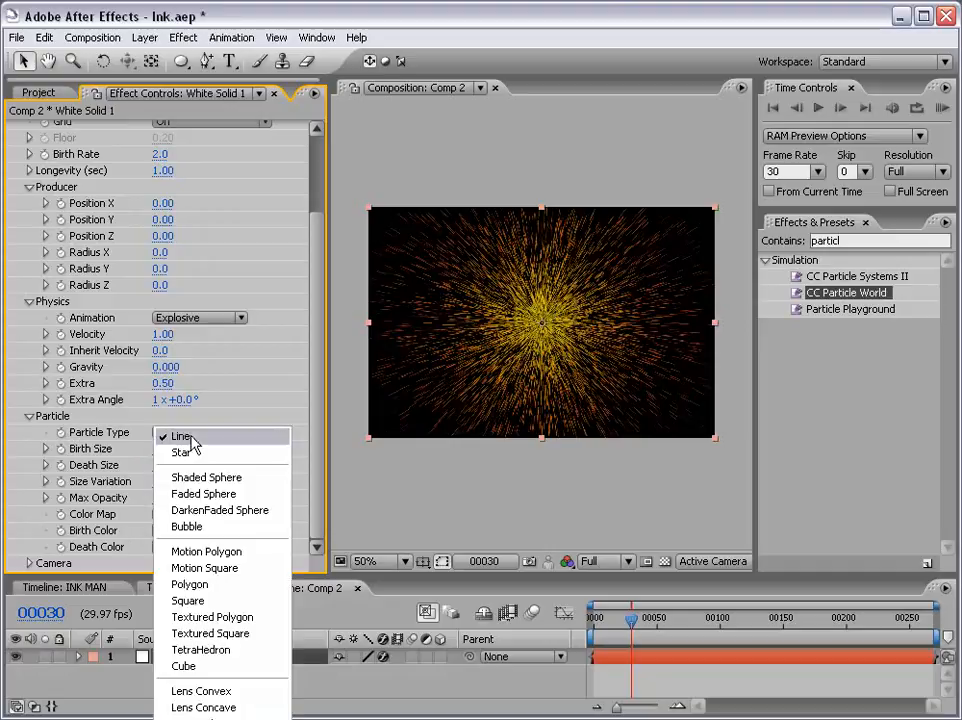
left_click(211, 690)
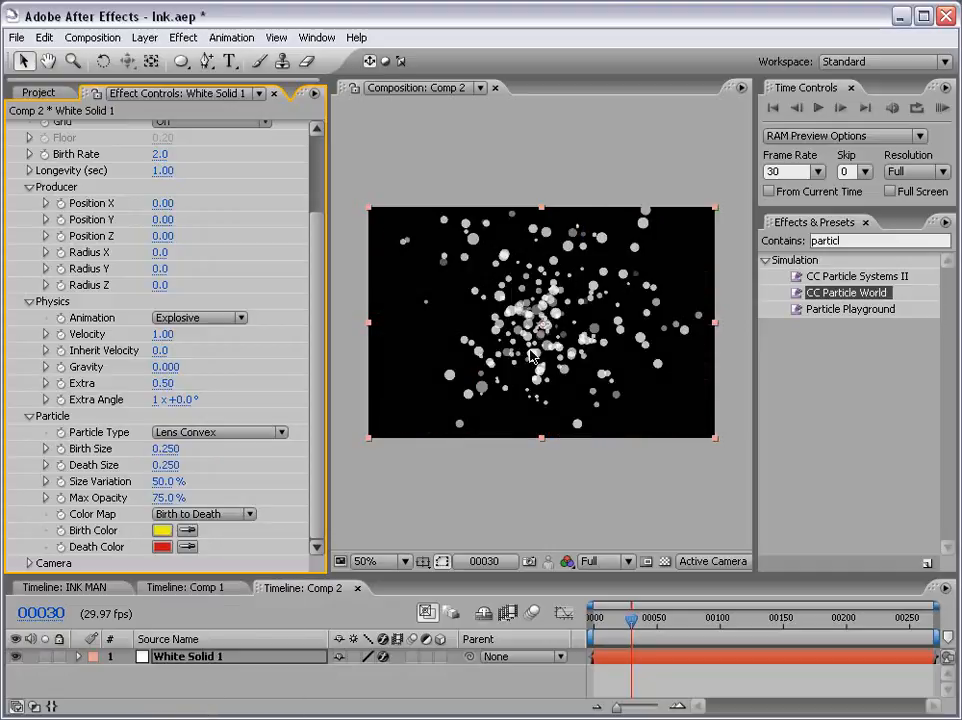
left_click(166, 497)
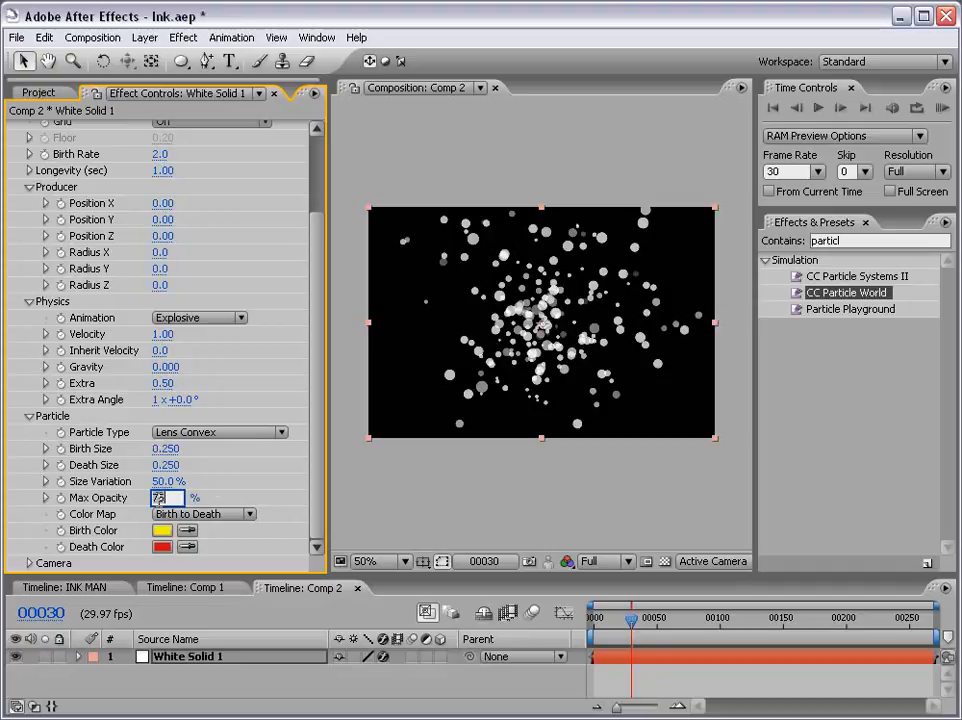
type("100")
key("Return")
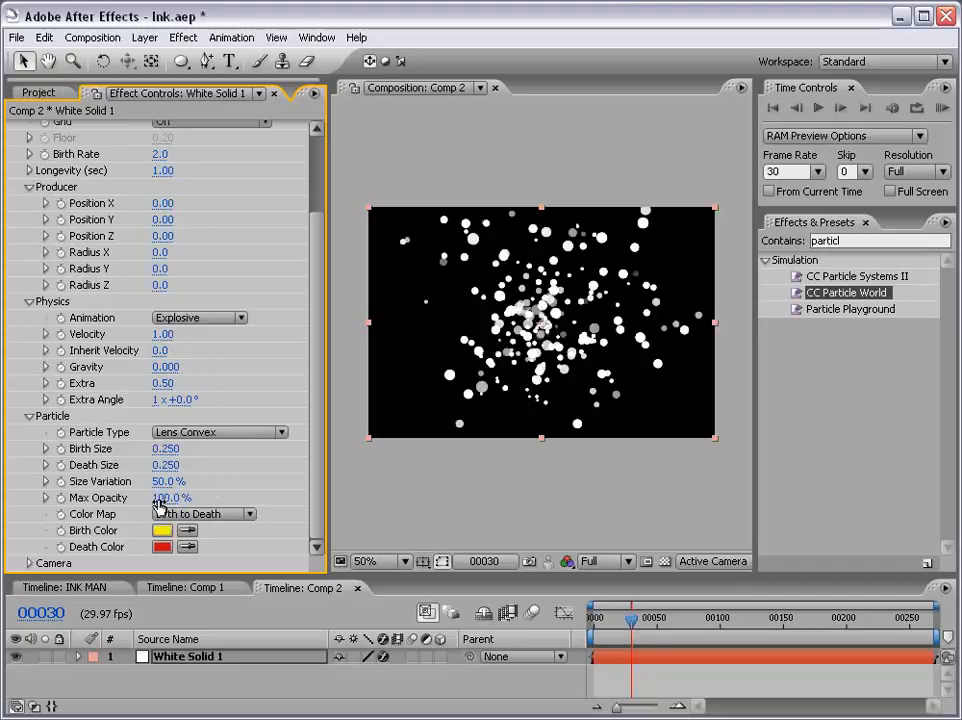
- Set the particles' Birth Size to 0.500 and Death Size to 0
left_click_drag(158, 449, 172, 449)
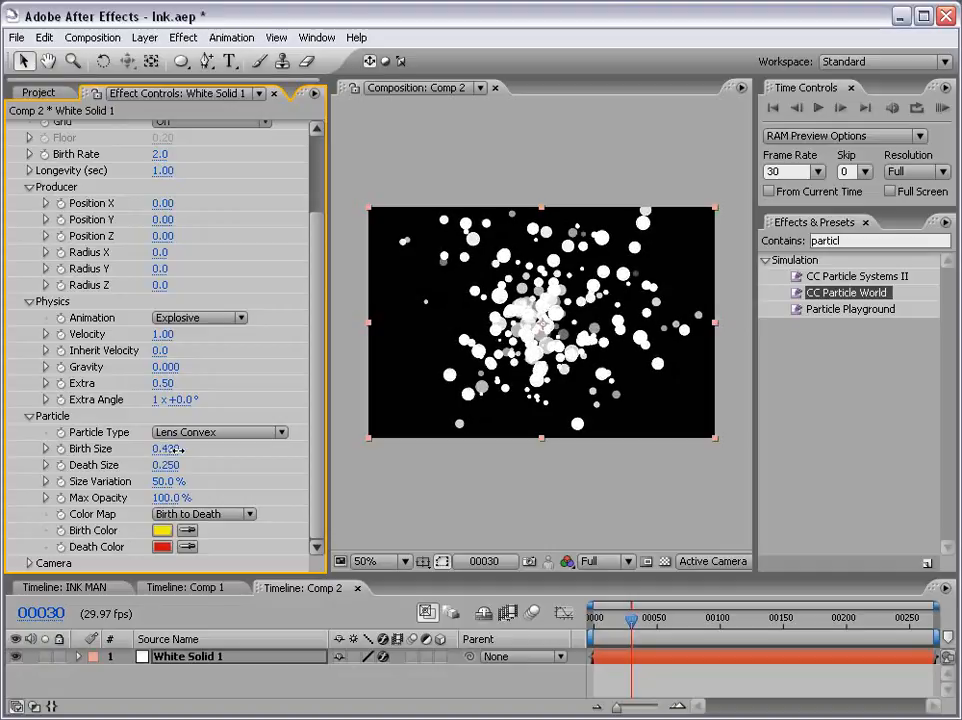
left_click(168, 449)
type(".")
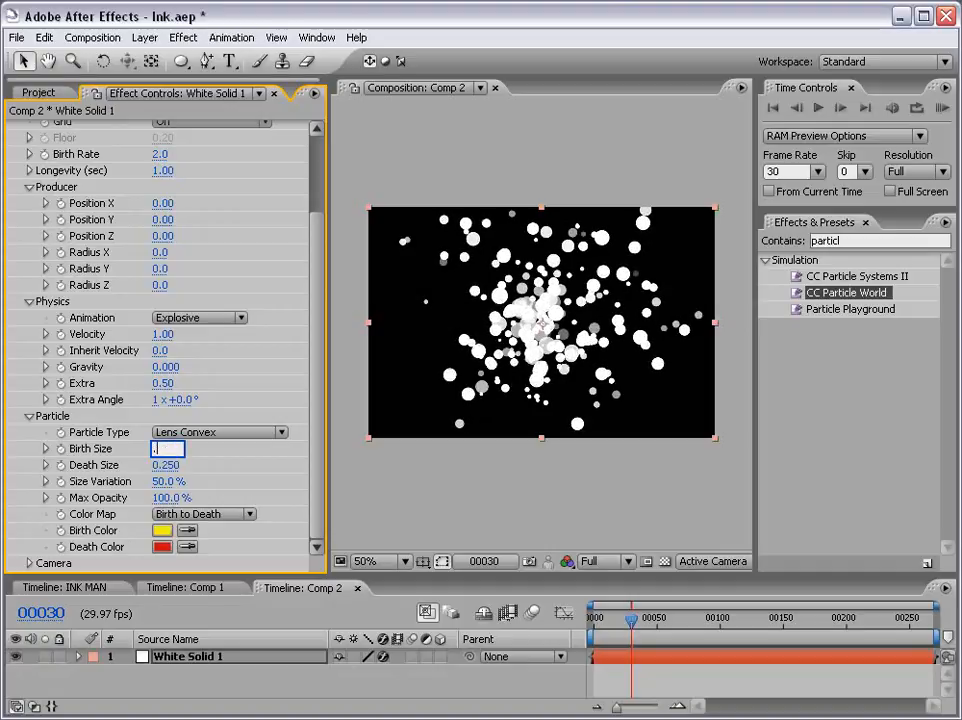
key("Return")
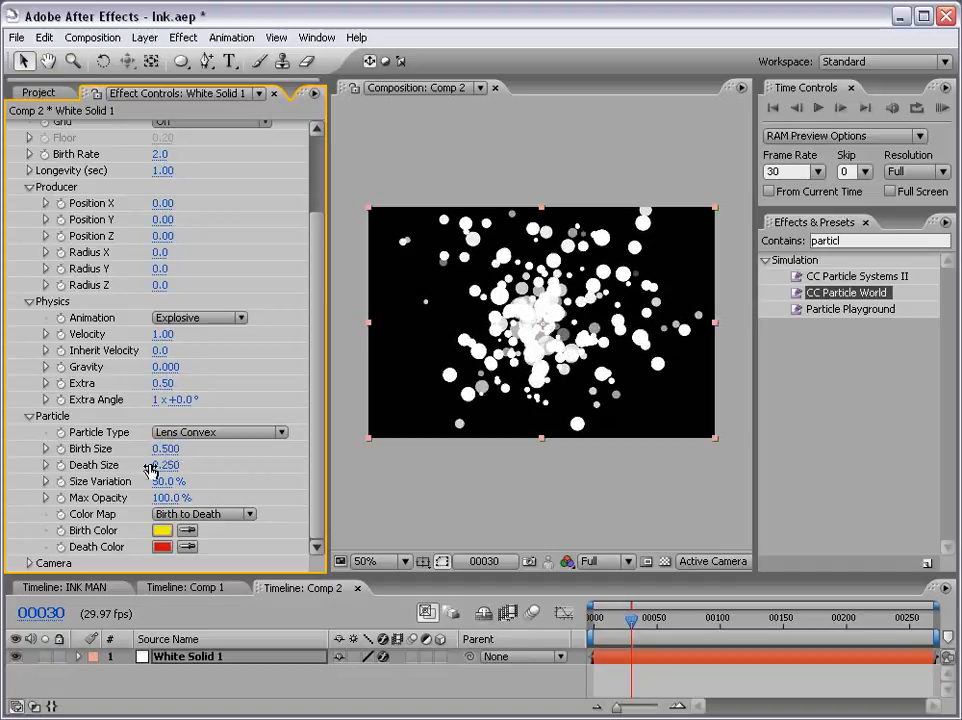
left_click_drag(160, 465, 125, 465)
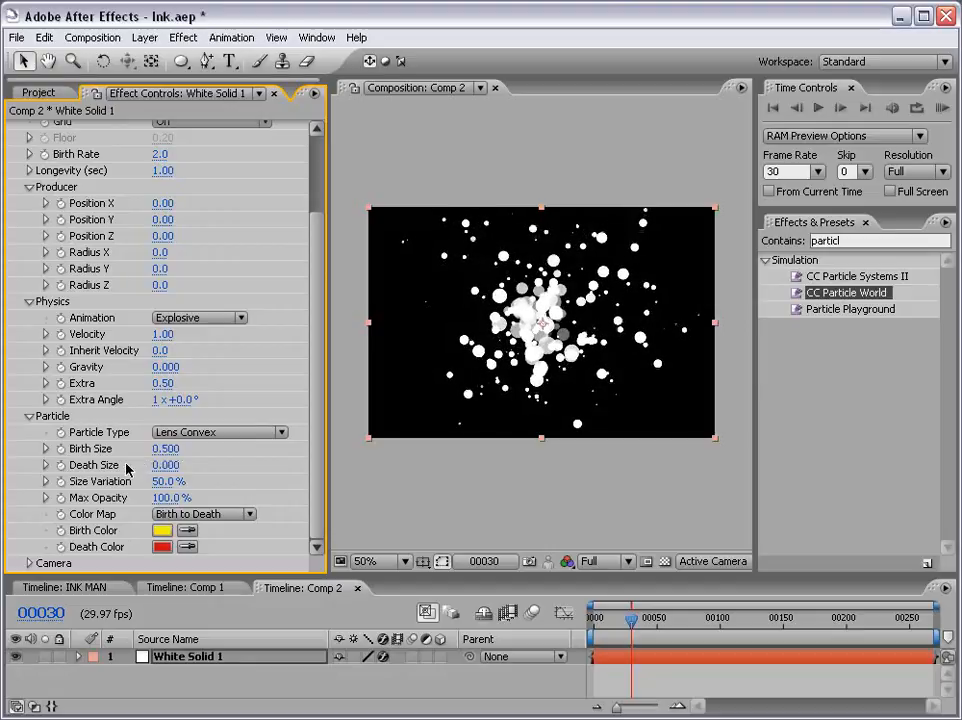
- Set the particles' Size Variation to 85%
left_click_drag(161, 484, 213, 483)
left_click(168, 482)
key("Return")
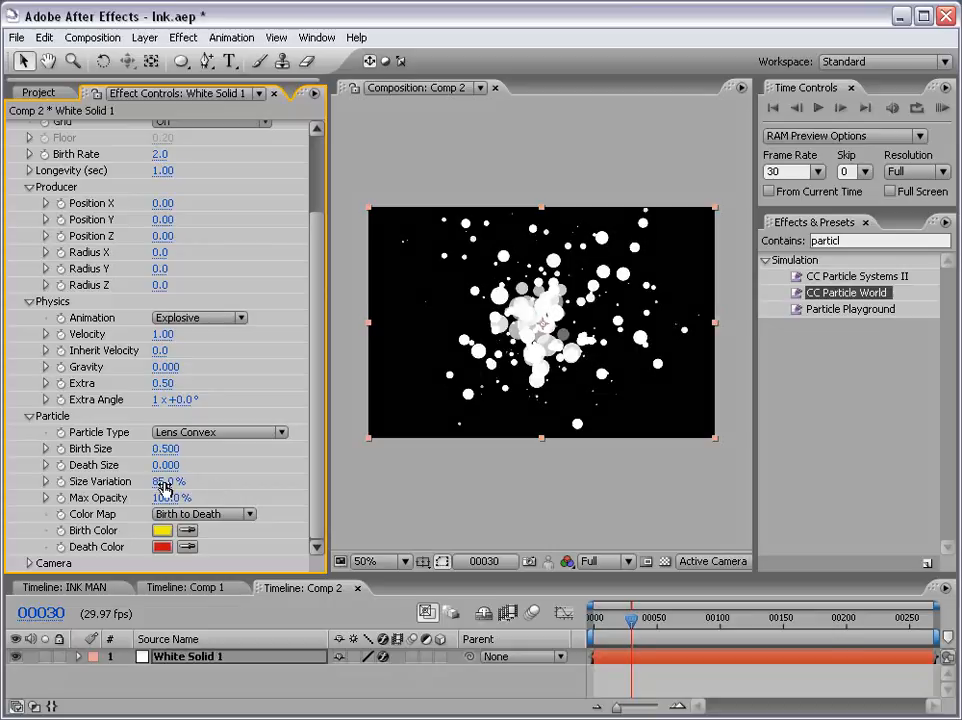
- Reduce the particle Velocity to 0.66 and the Birth Size to 0.440, leaving the layer deselected
scroll(214, 367, "up", 2)
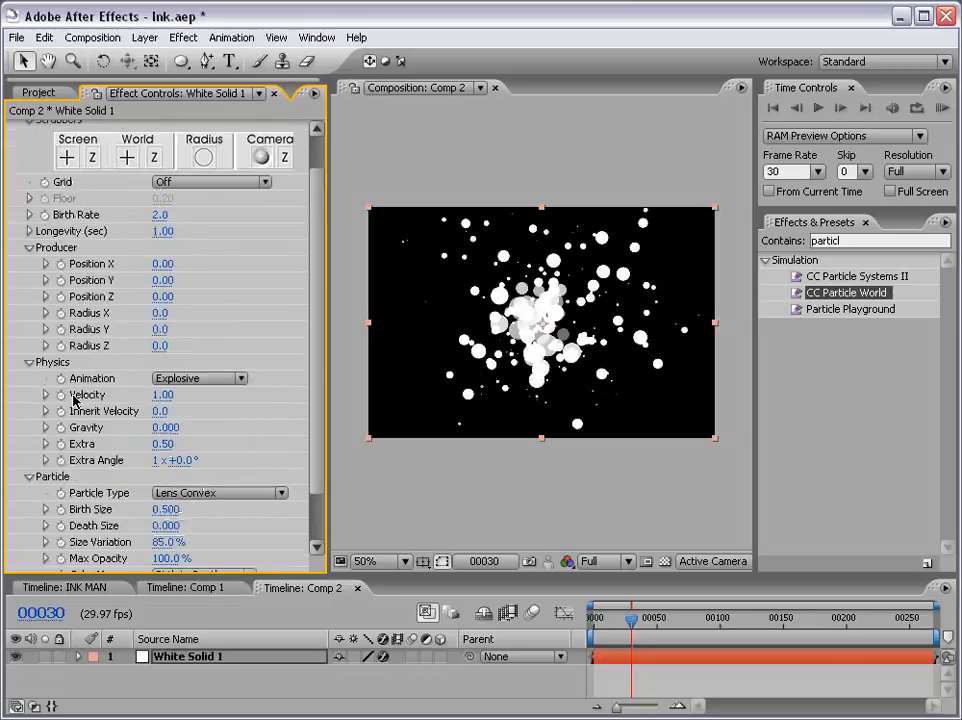
left_click_drag(164, 396, 135, 396)
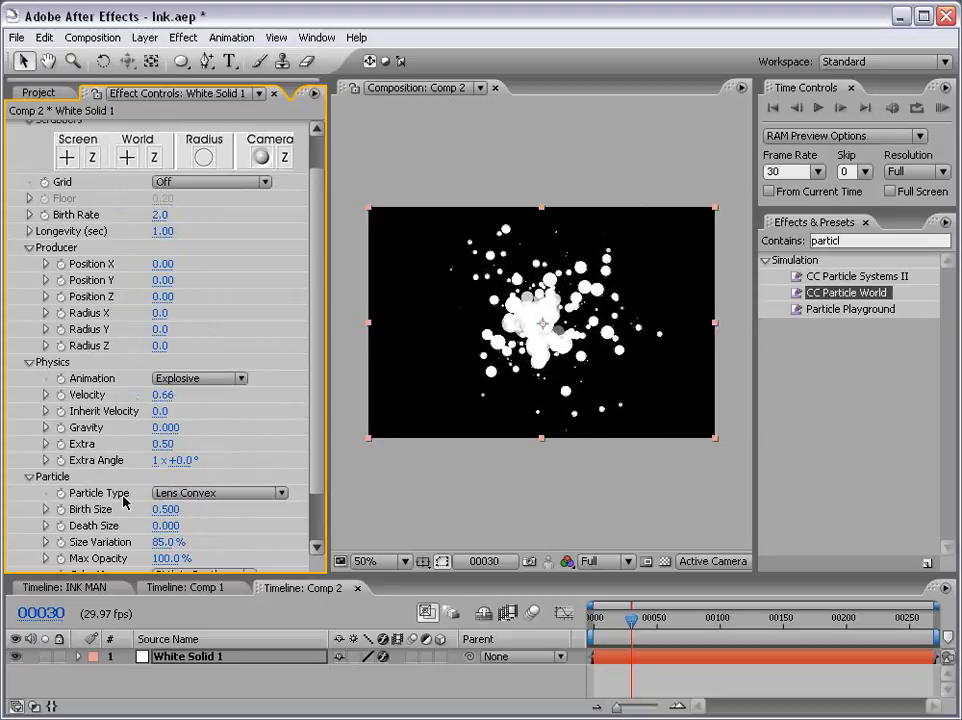
left_click_drag(163, 509, 114, 509)
left_click(538, 503)
scroll(565, 354, "up", 1)
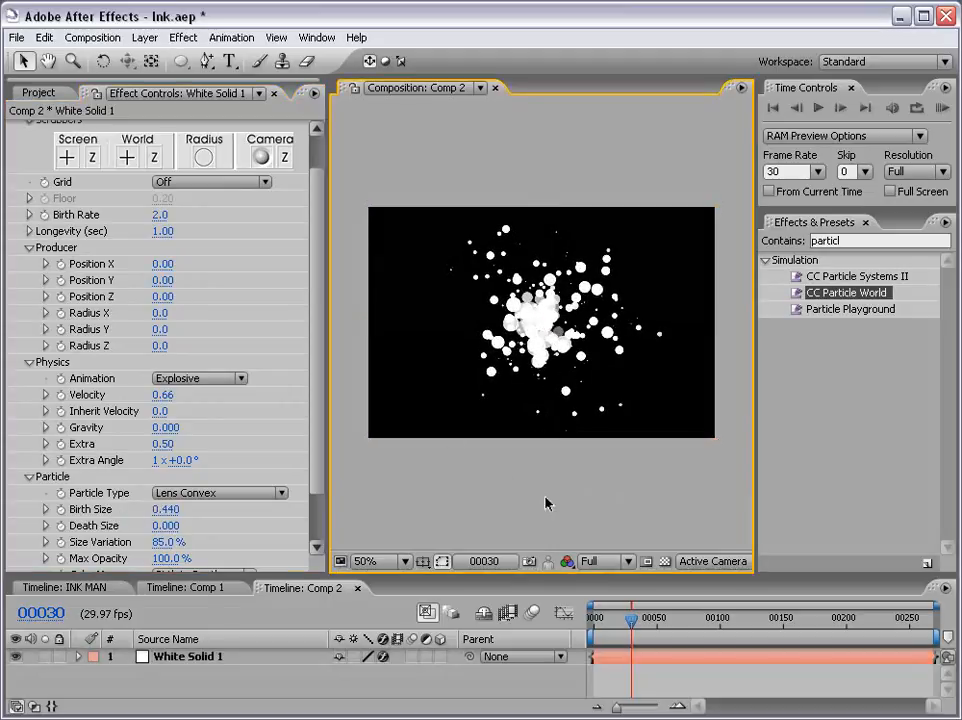
scroll(562, 377, "down", 1)
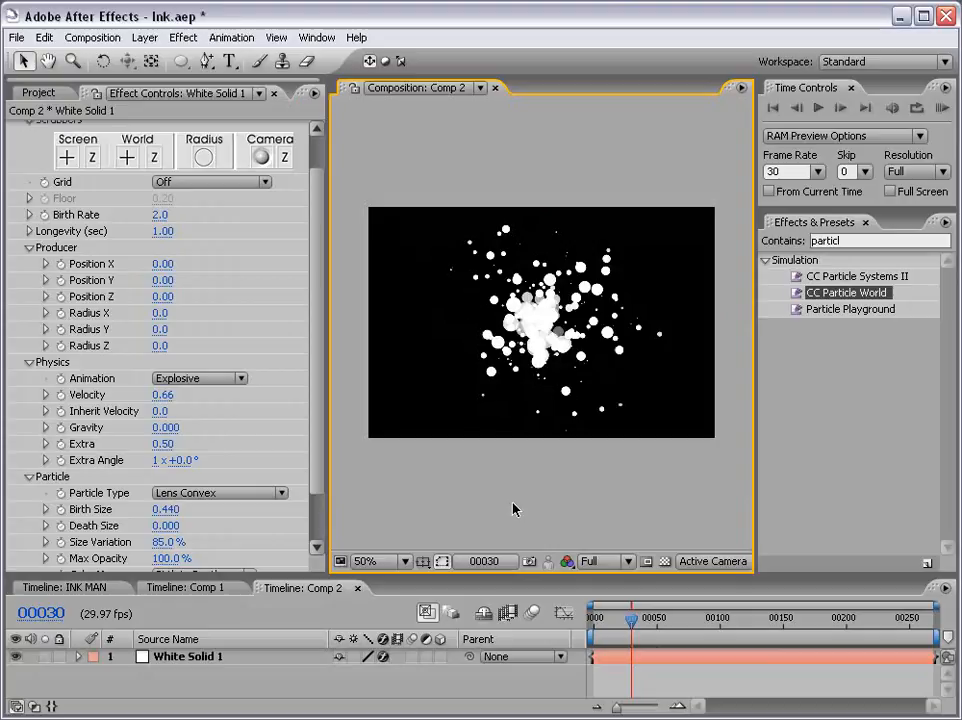
- Scrub through the Comp 2 timeline to frame 219 to check how the particle burst evolves
left_click_drag(672, 627, 762, 627)
left_click(657, 627)
left_click_drag(657, 627, 872, 621)
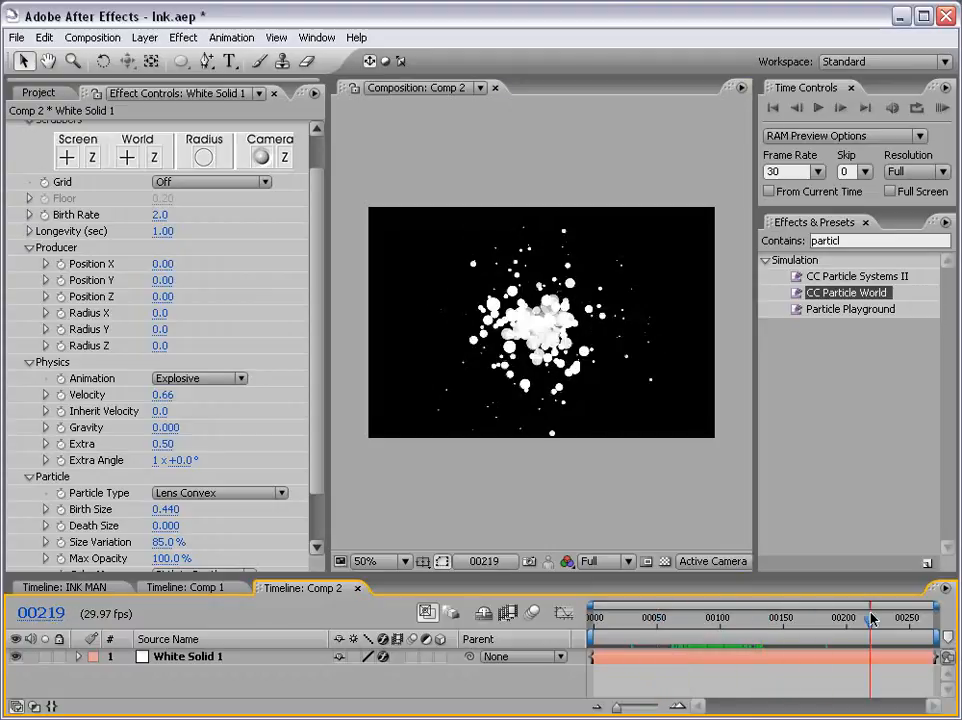
- Queue frame 30 of Comp 2 for rendering as a Photoshop still
left_click(633, 627)
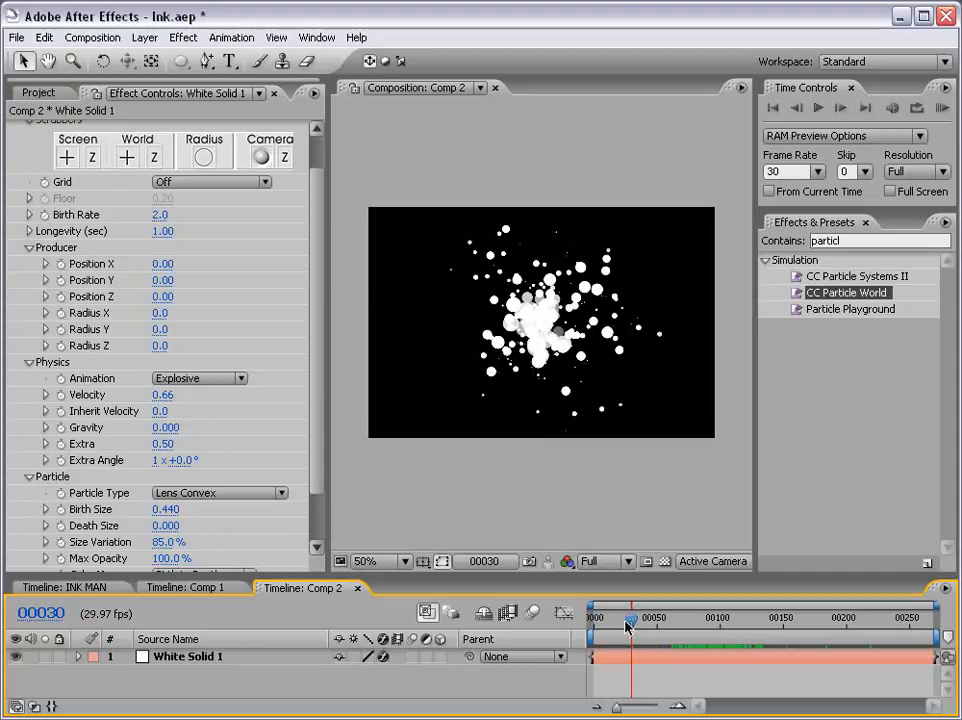
left_click(92, 37)
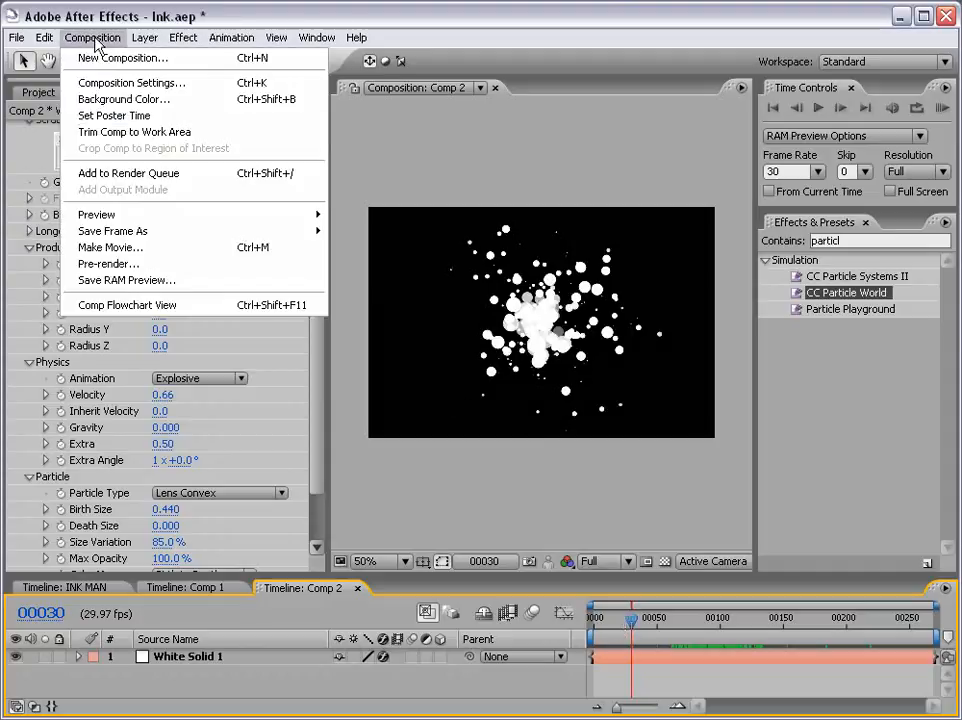
mouse_move(125, 233)
left_click(355, 232)
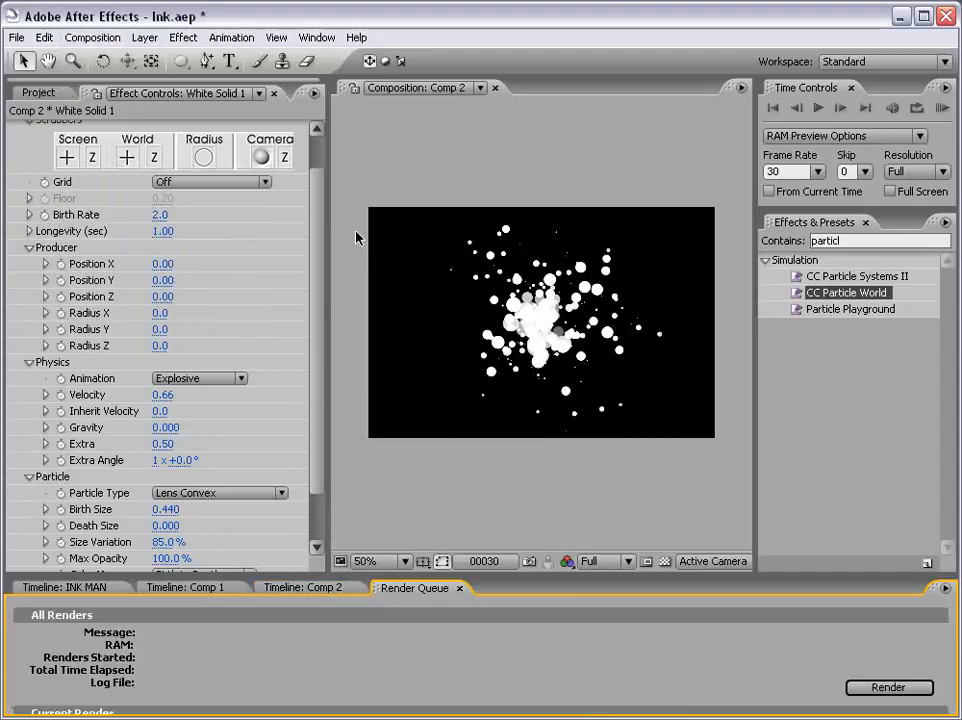
- Detach the Render Queue into a floating window and resize it to leave the particle view and timeline accessible
left_click_drag(378, 590, 258, 588)
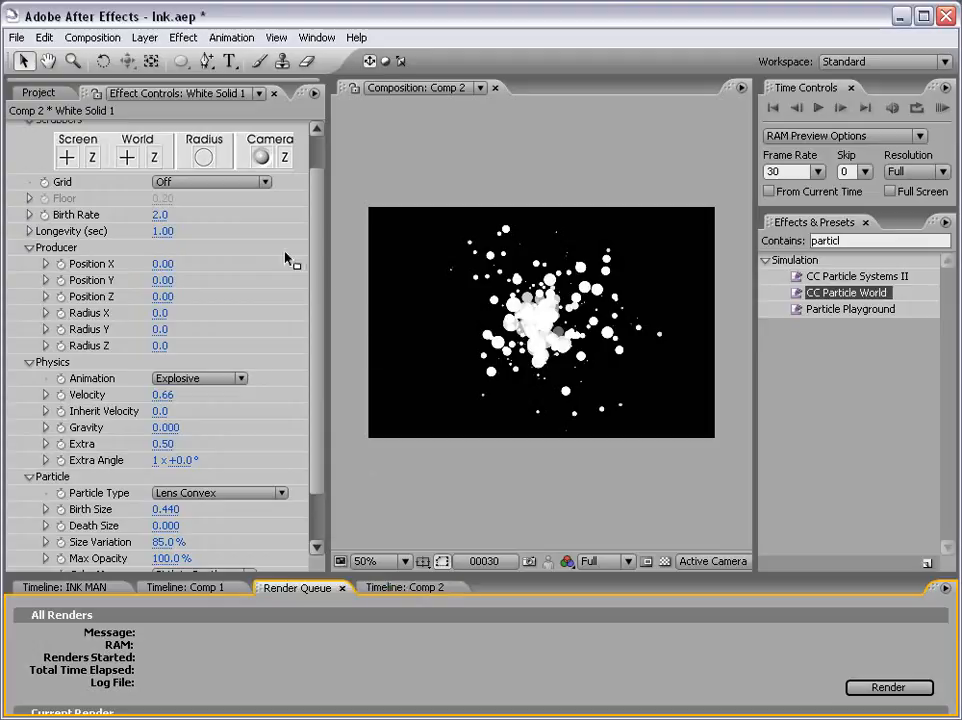
left_click_drag(285, 258, 286, 258)
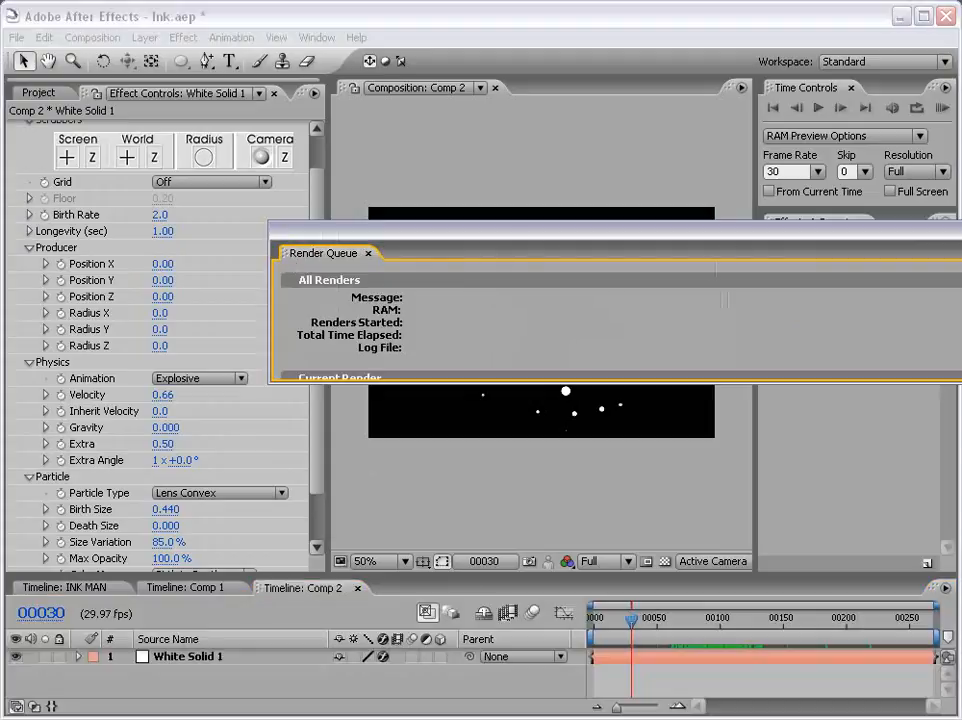
left_click_drag(524, 245, 285, 170)
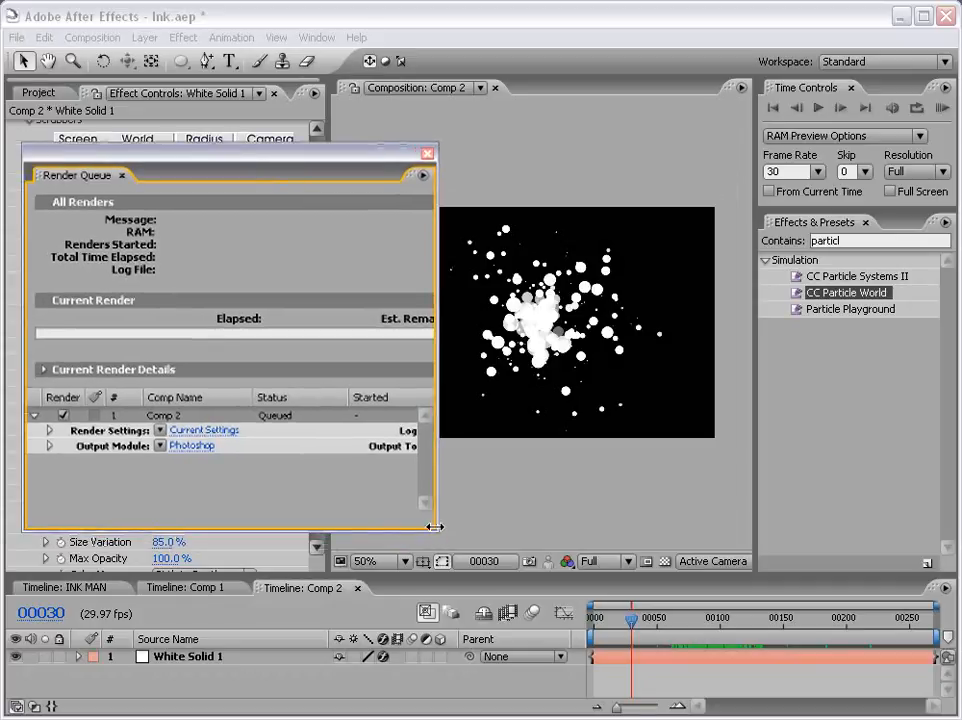
left_click_drag(437, 527, 365, 527)
- Queue five more Comp 2 frames as Photoshop stills: 97, 114, 143, 172 and 194
key("space")
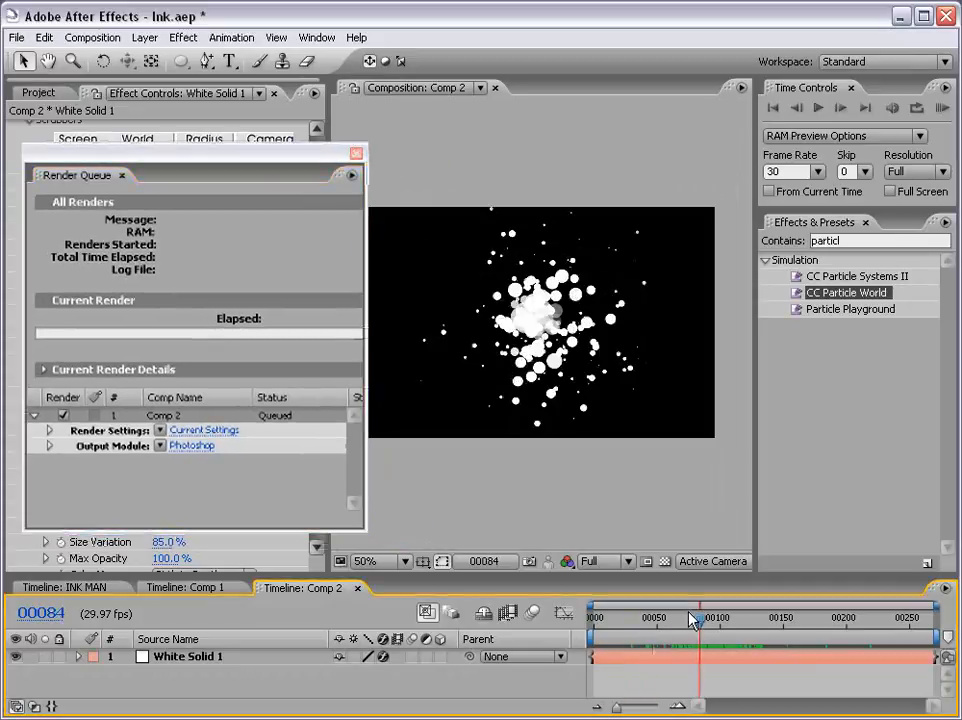
left_click(92, 37)
mouse_move(250, 231)
left_click(352, 231)
left_click_drag(722, 621, 840, 622)
key("ctrl+z")
key("ctrl+alt+s")
key("ctrl+alt+s")
key("ctrl+alt+s")
key("ctrl+alt+s")
key("ctrl+alt+s")
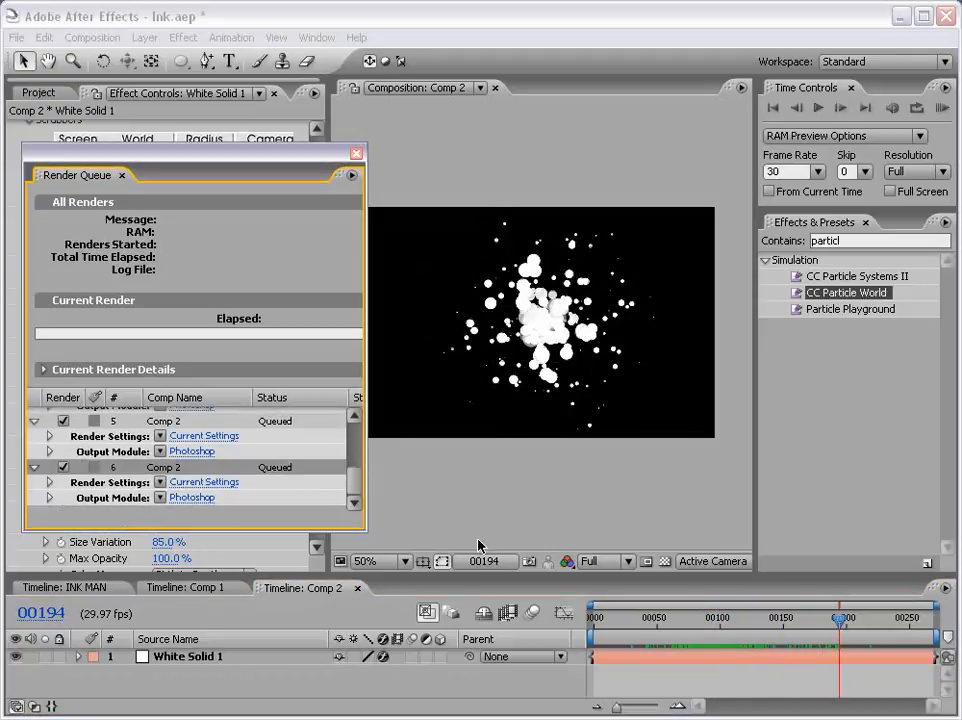
- Accept the first queue item's Photoshop output settings with RGB + Alpha channels, render all six stills and close the Render Queue
left_click_drag(367, 531, 724, 684)
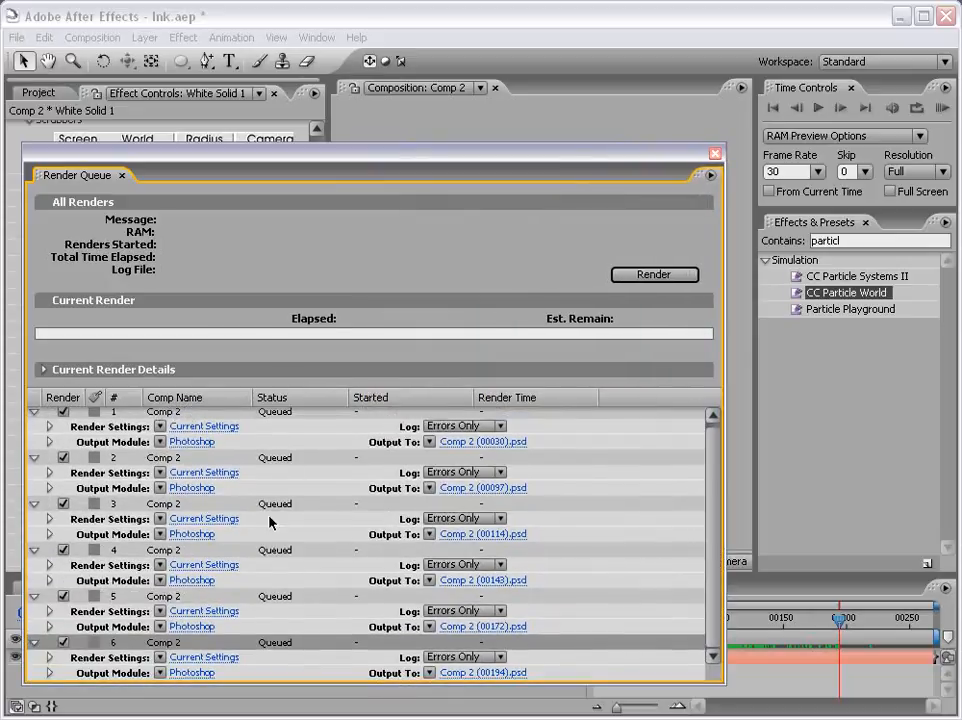
left_click(190, 442)
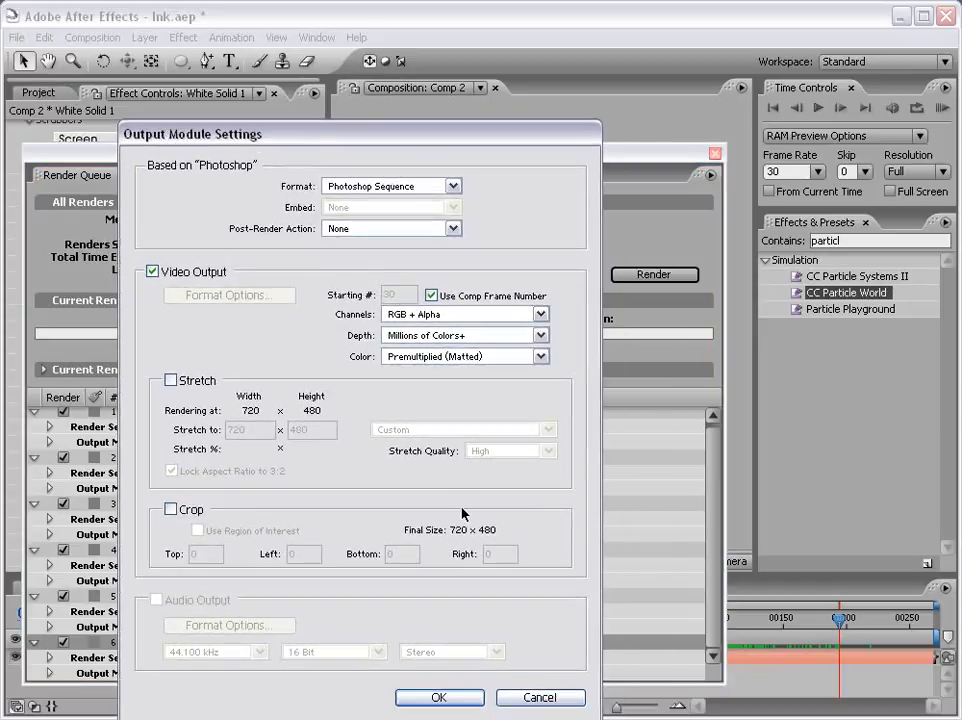
left_click(439, 697)
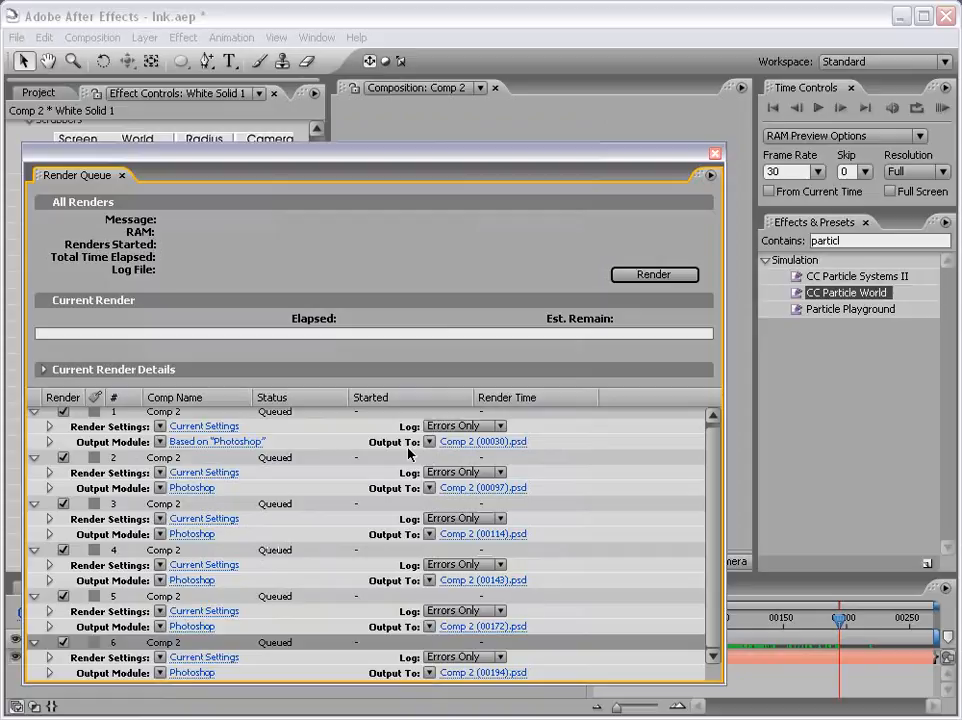
left_click(648, 274)
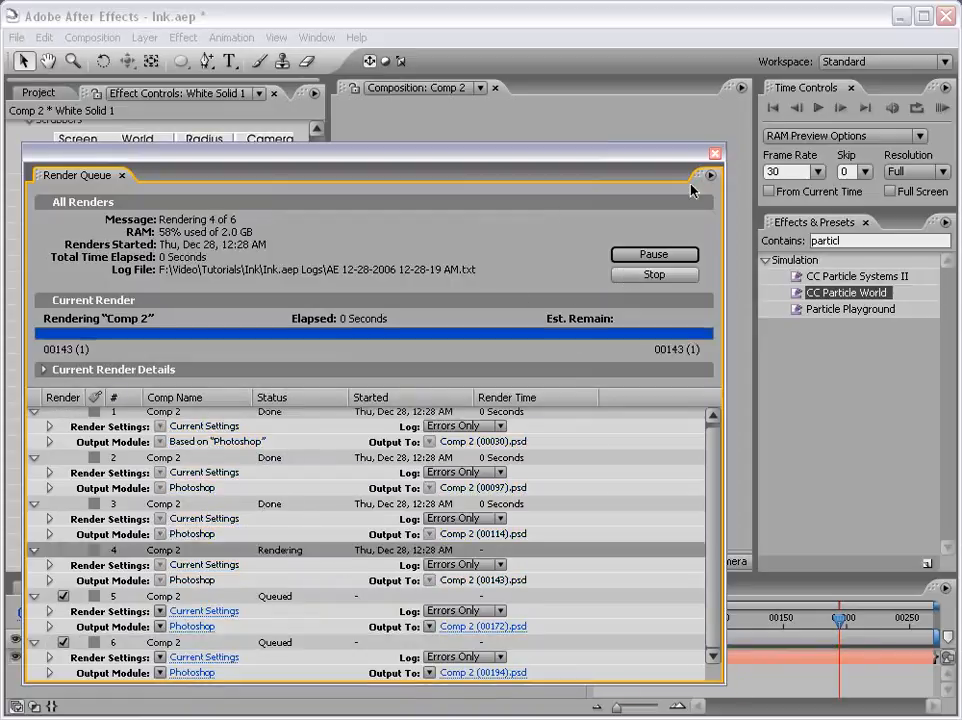
left_click(715, 153)
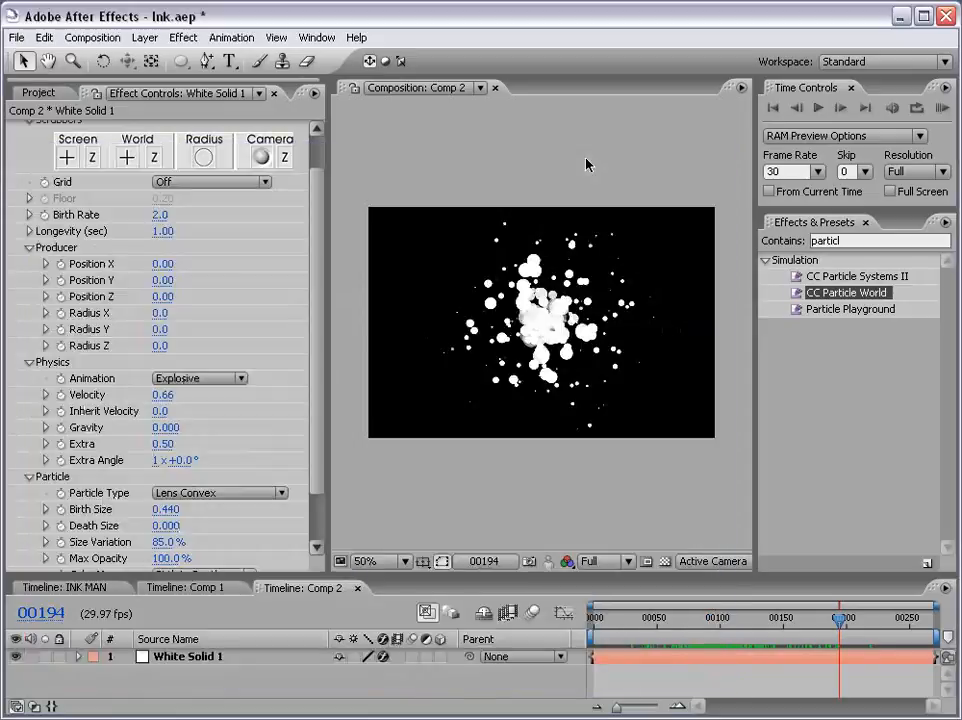
- Create a new composition named INK MAN with the NTSC DV preset
left_click(38, 92)
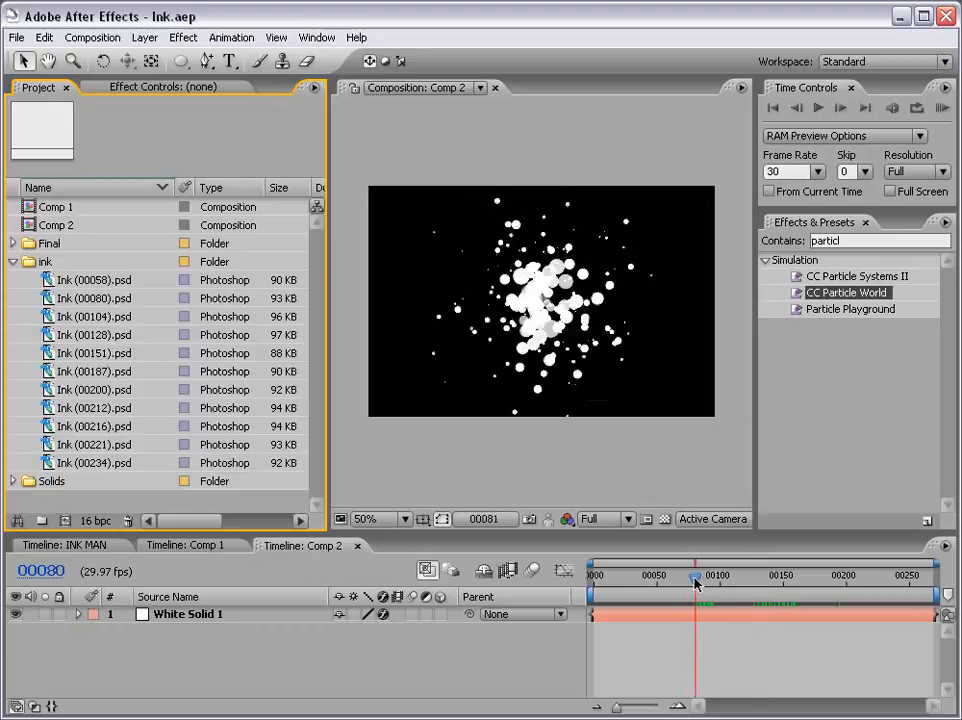
left_click(682, 577)
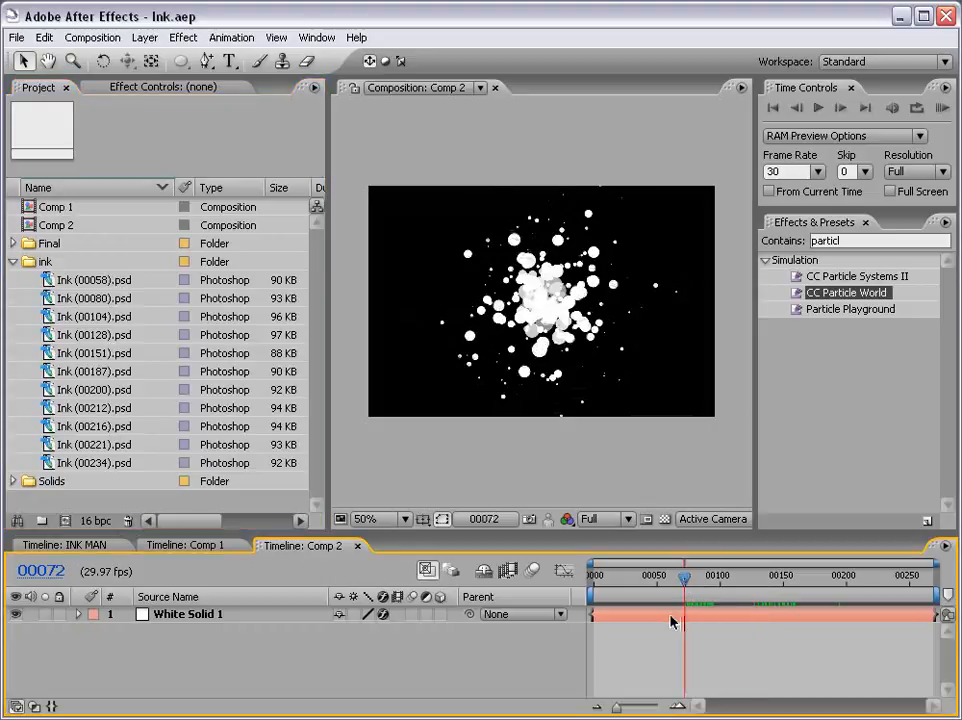
left_click(92, 37)
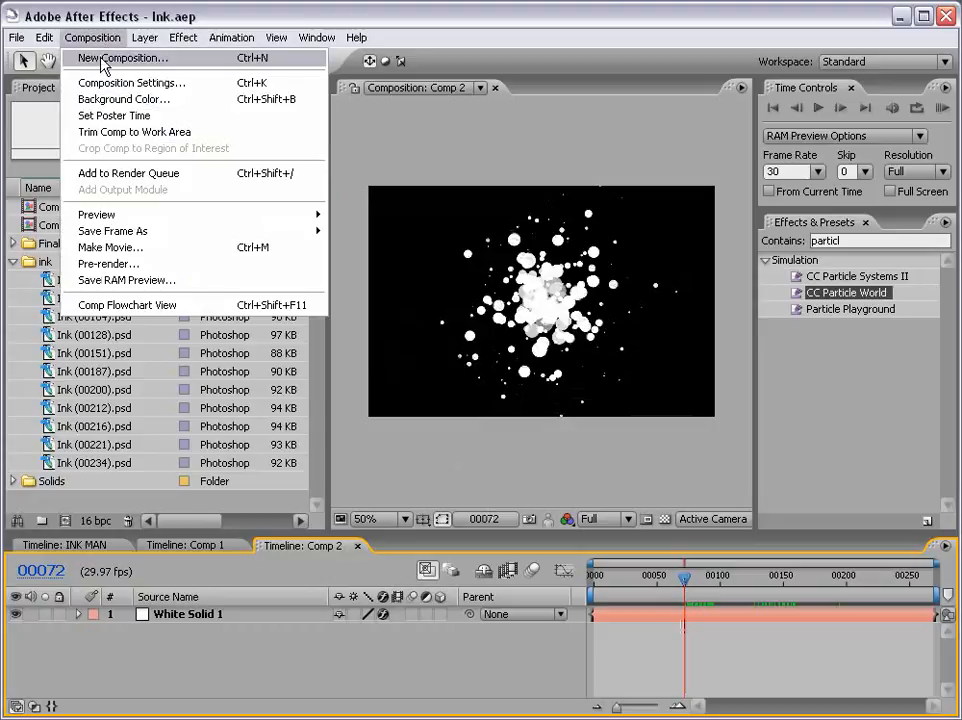
left_click(102, 57)
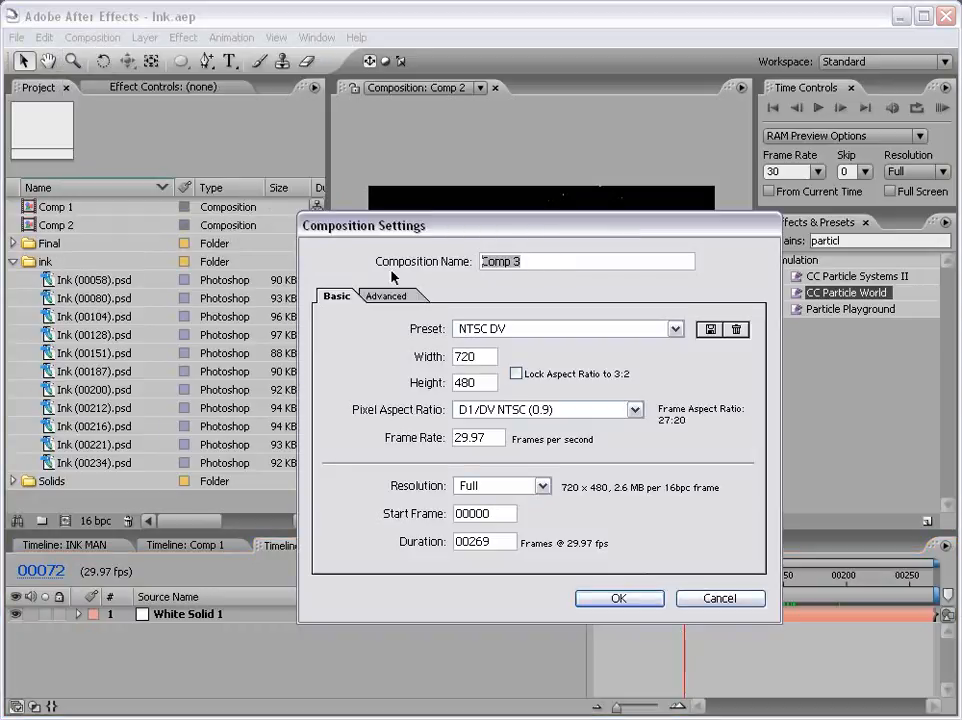
type("INK MAN")
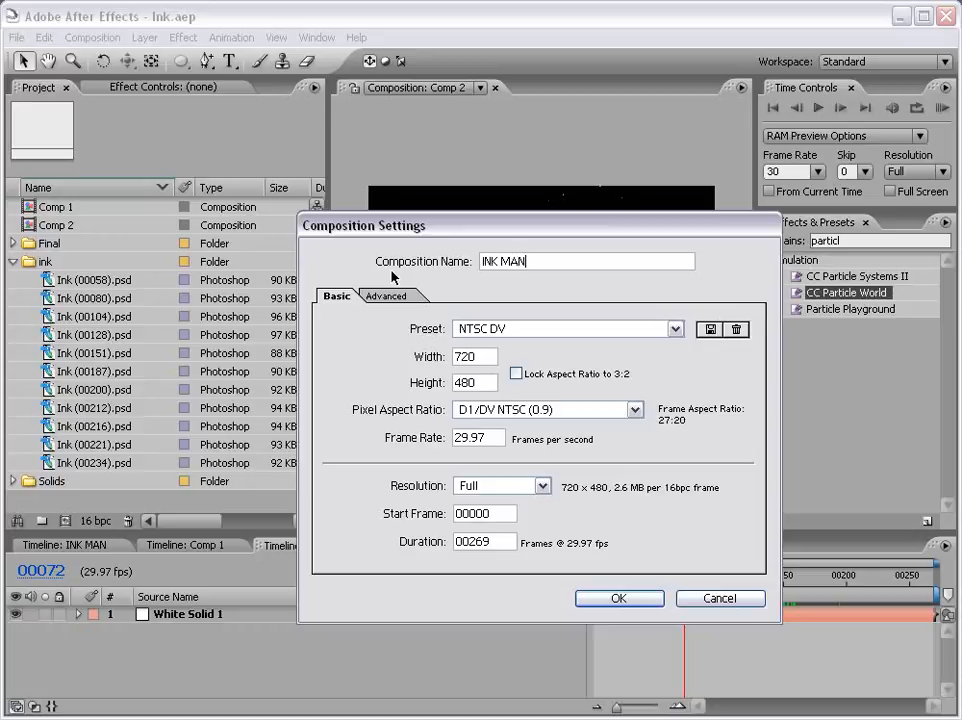
left_click(616, 599)
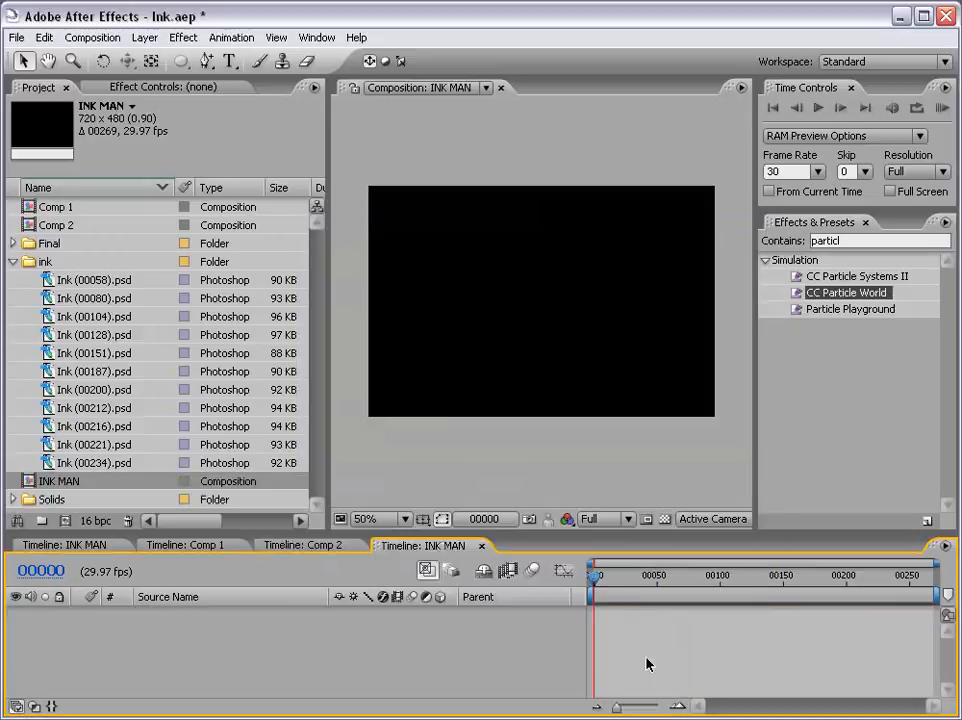
- Place the Ink (00058).psd still from the ink folder at the centre of the INK MAN composition
left_click(49, 285)
mouse_move(49, 283)
left_mouse_down()
mouse_move(369, 279)
mouse_move(548, 316)
mouse_move(545, 306)
left_mouse_up()
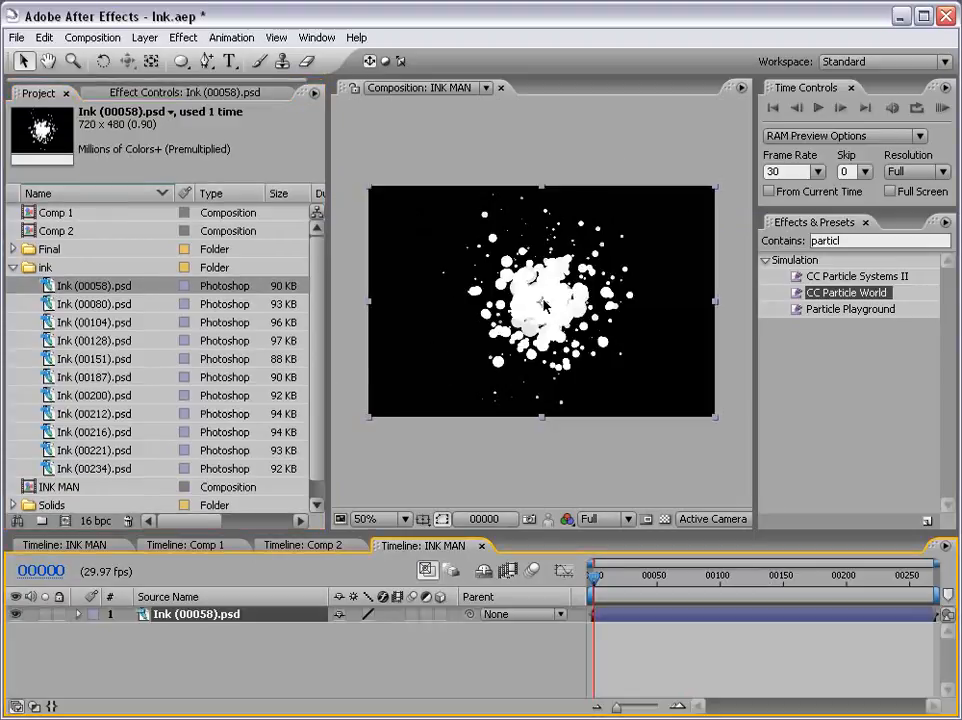
left_click(556, 288)
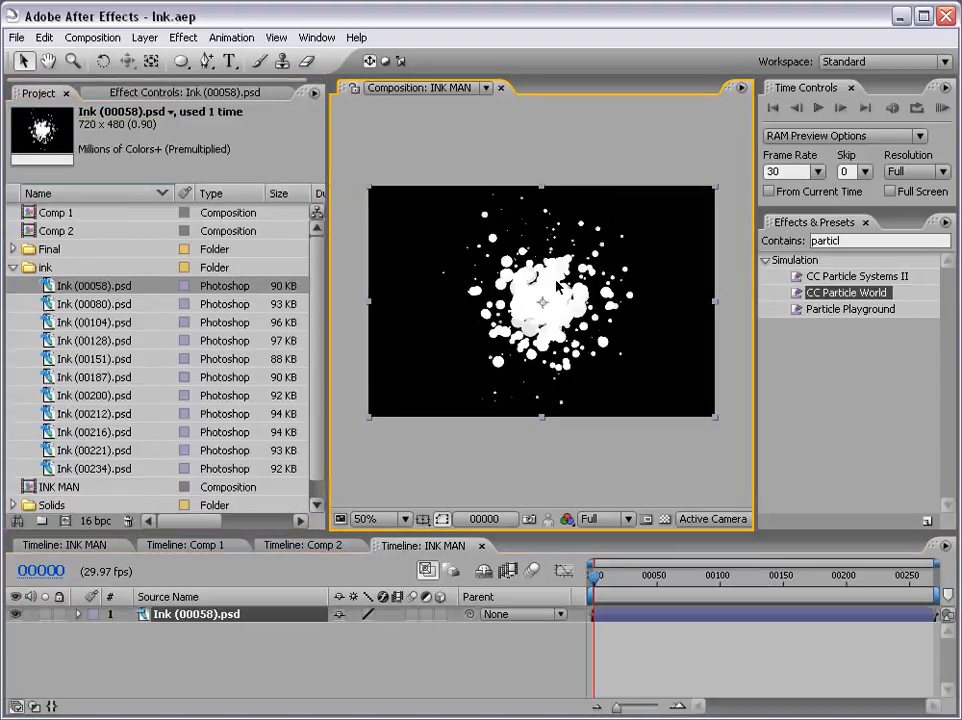
- Apply Hue/Saturation to the ink layer, set Master Lightness to -100 and switch the effect off
left_click(184, 37)
mouse_move(228, 205)
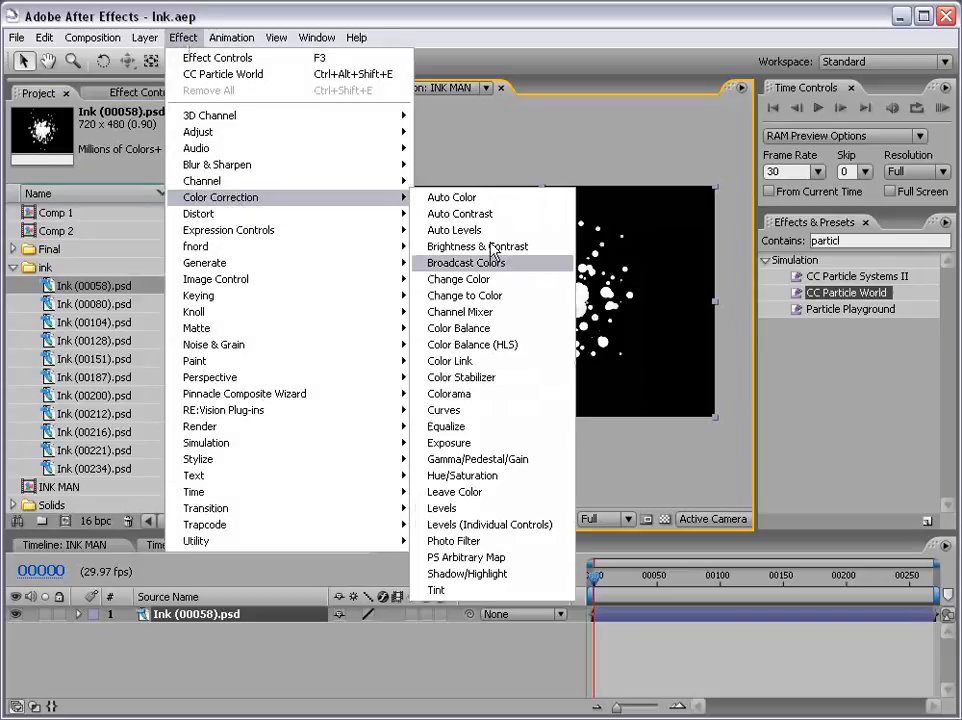
left_click(484, 478)
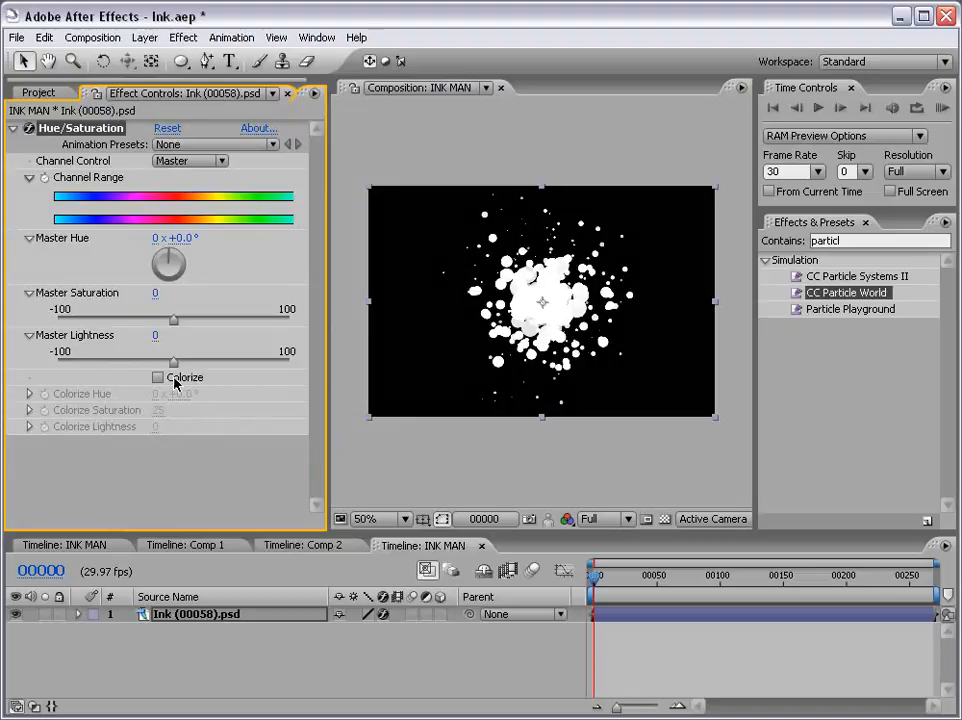
left_click_drag(173, 364, 55, 370)
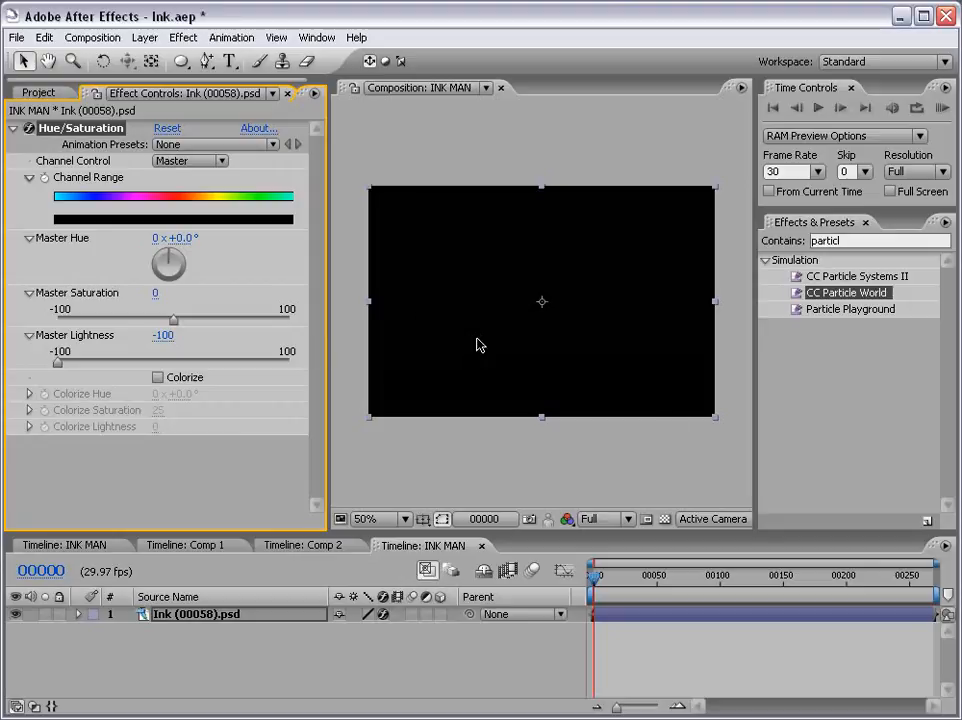
left_click(29, 129)
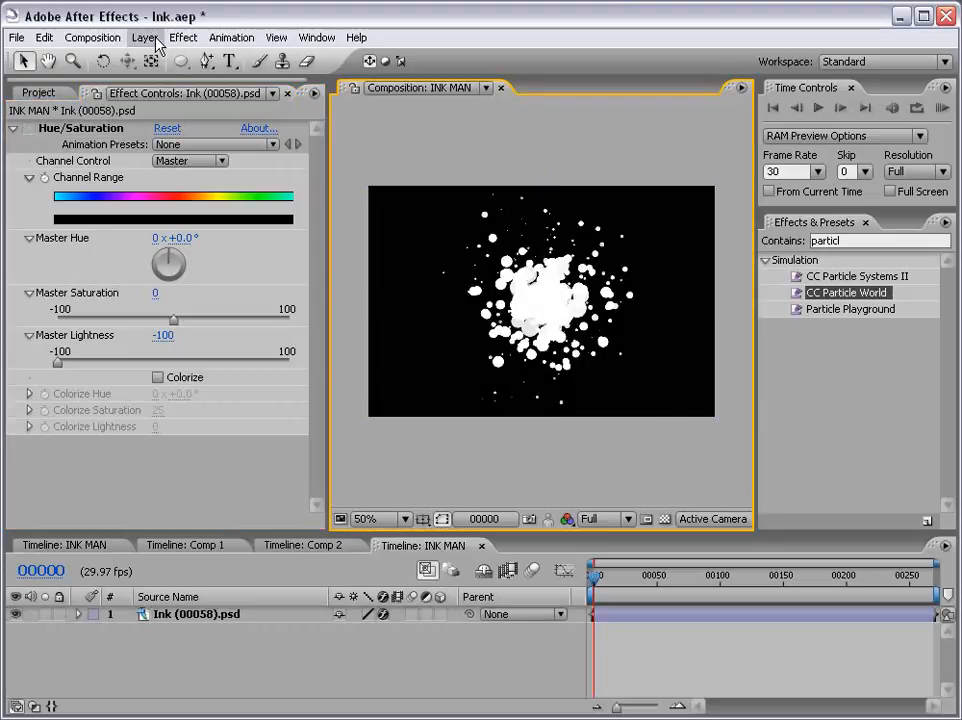
- Create a comp-sized solid named BG in dark red (5C0000)
left_click(146, 38)
mouse_move(158, 58)
left_click(410, 75)
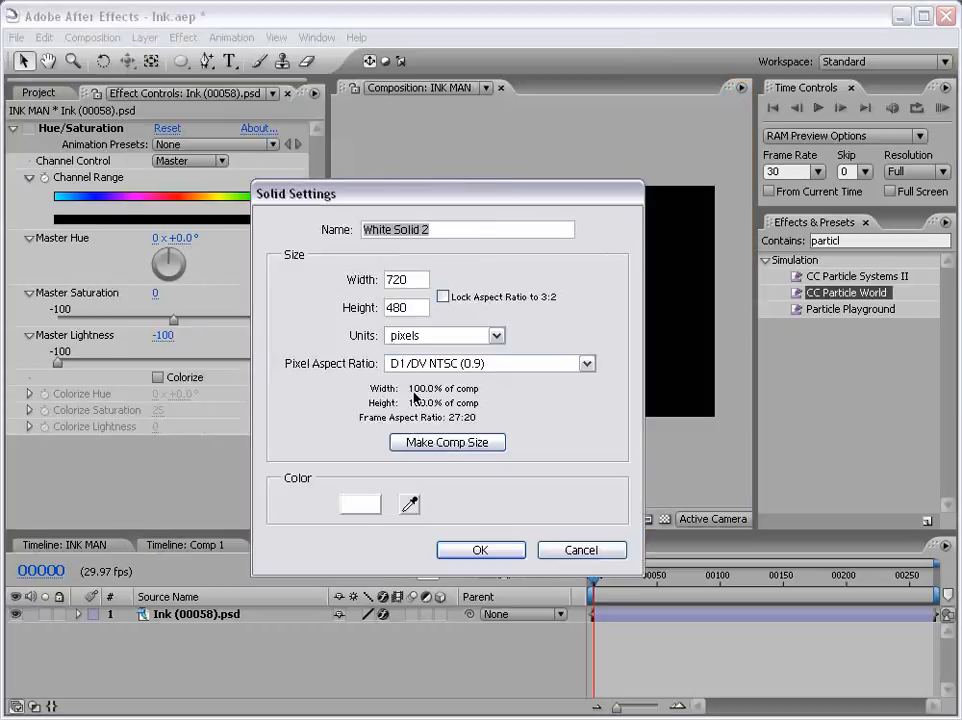
type("BTG")
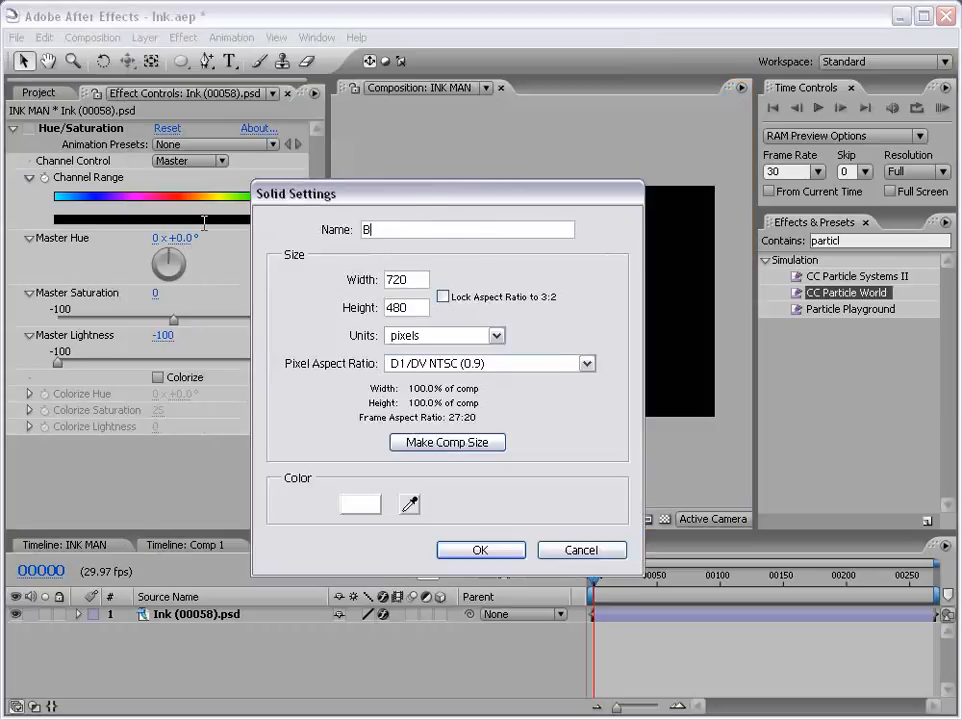
key("BackSpace")
key("BackSpace")
type("G")
left_click(366, 505)
left_click_drag(477, 480, 518, 497)
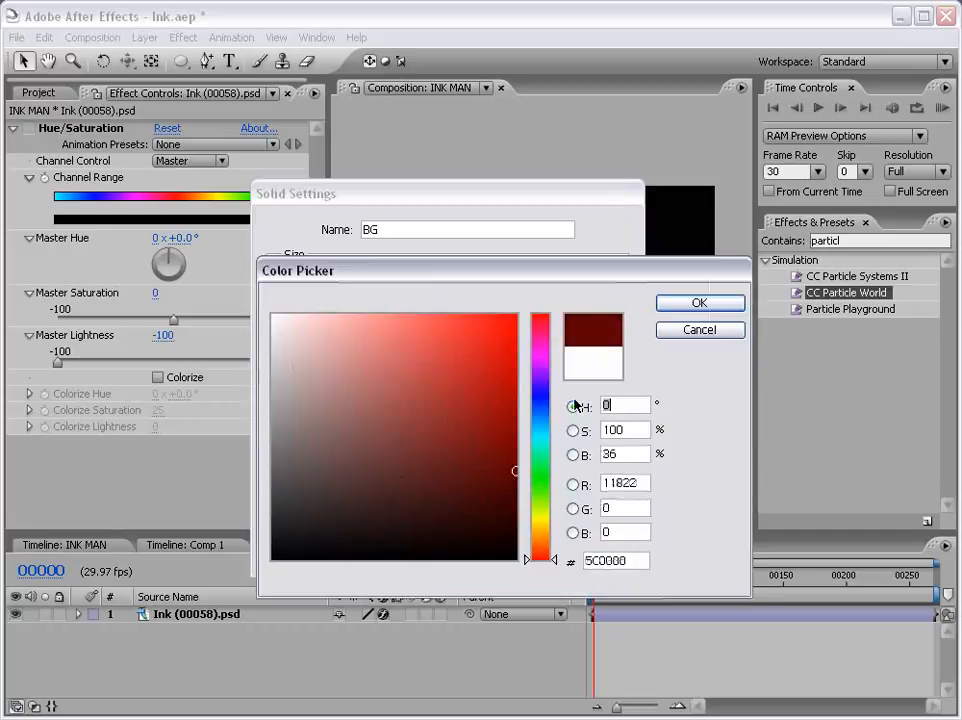
left_click(699, 302)
left_click(505, 549)
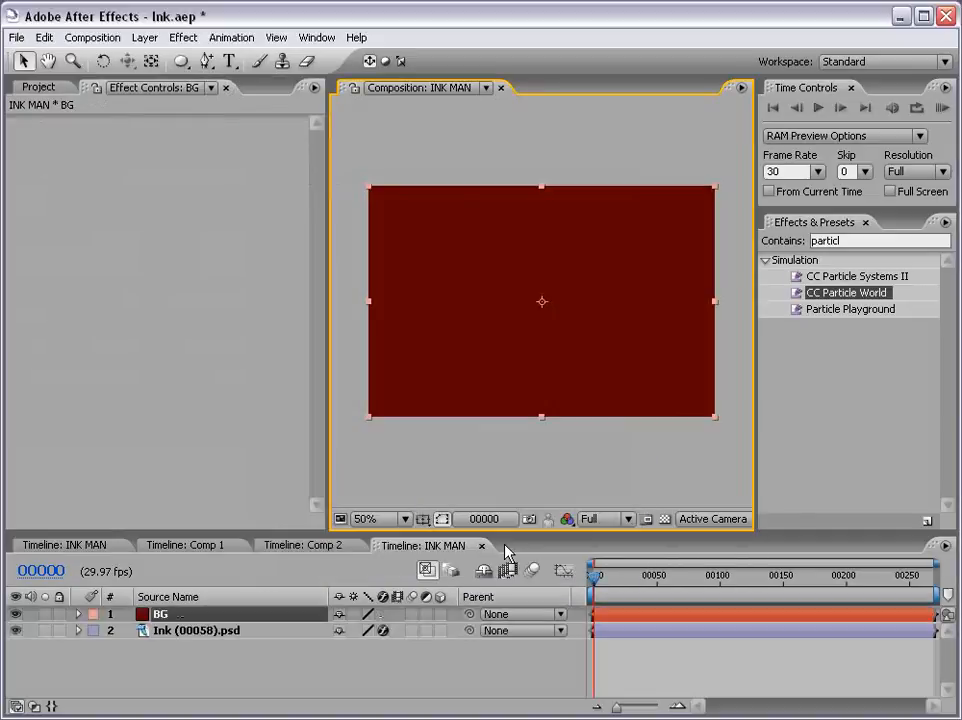
- Create a comp-sized black solid named MASK
left_click(152, 37)
mouse_move(156, 58)
left_click(402, 74)
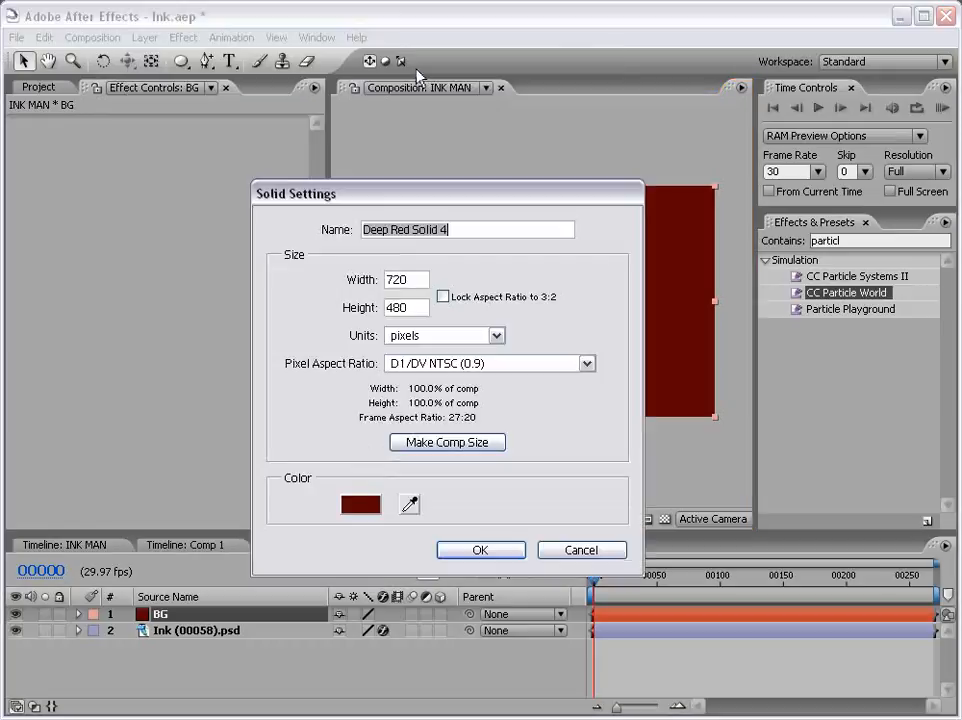
left_click(360, 504)
left_click_drag(359, 498, 530, 563)
left_click(672, 309)
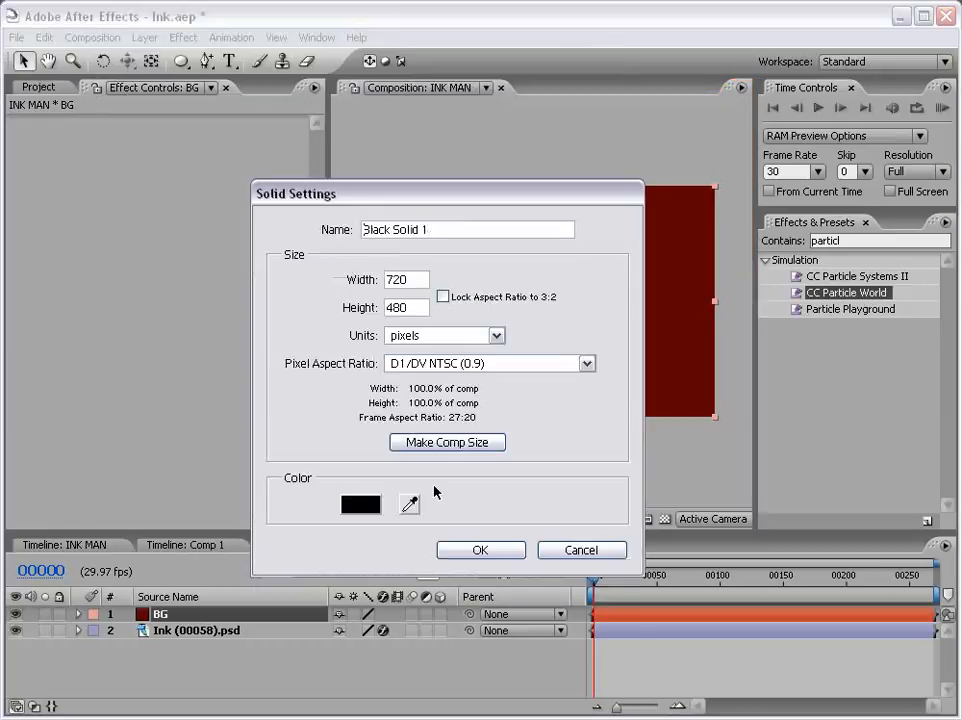
left_click_drag(447, 226, 80, 200)
type("MASK")
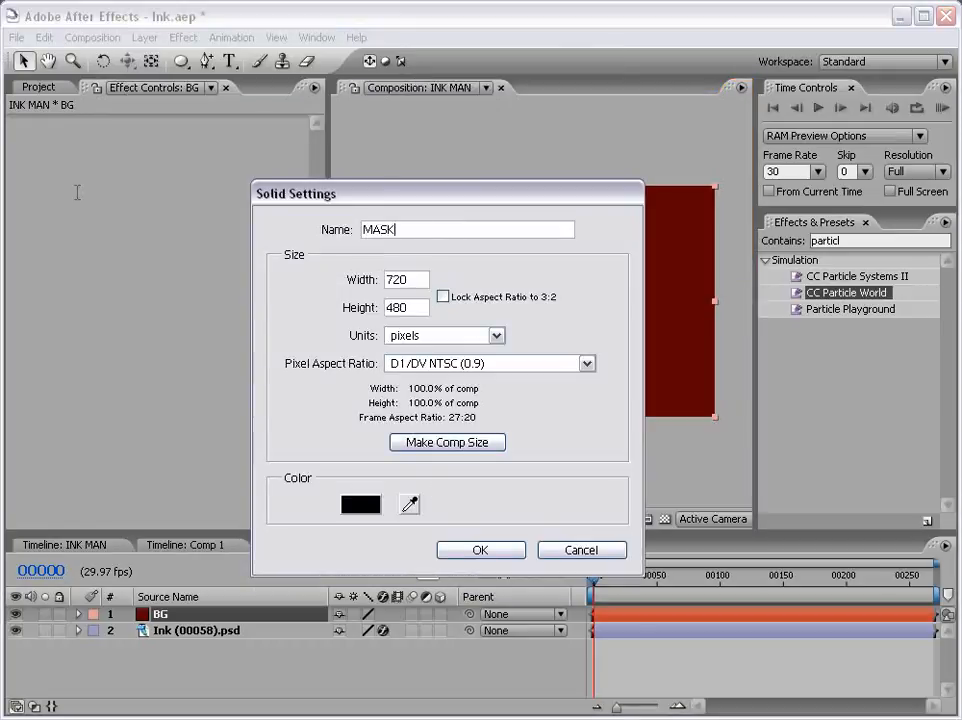
left_click(478, 550)
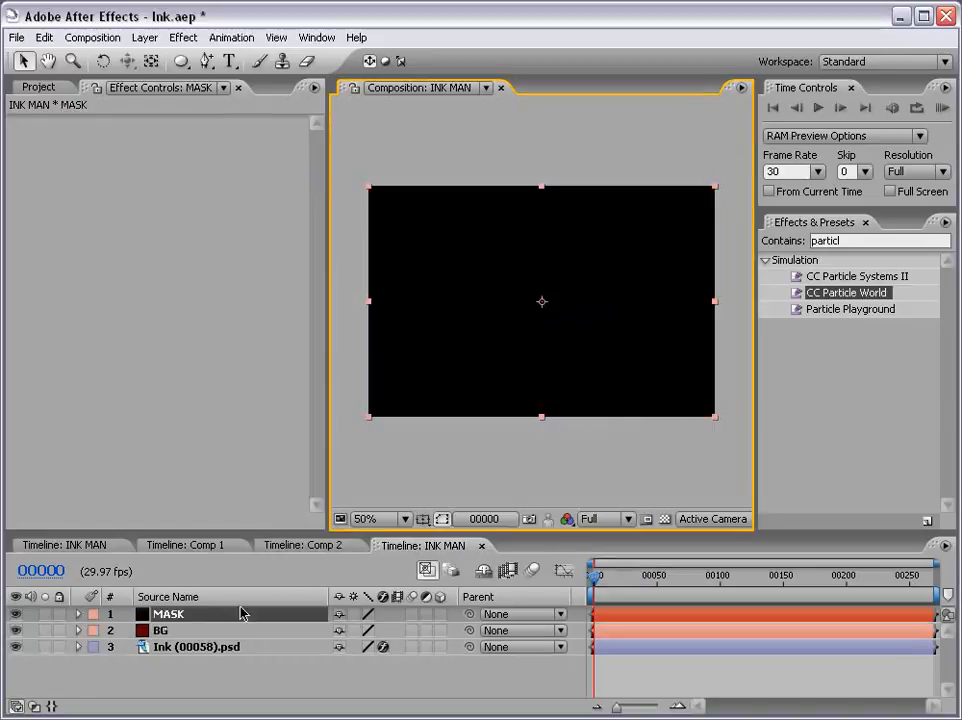
- Move the MASK and BG layers together below the ink layer, then select only MASK
left_click(176, 628)
left_click(168, 616, "shift")
left_click_drag(168, 616, 183, 669)
left_click(194, 682)
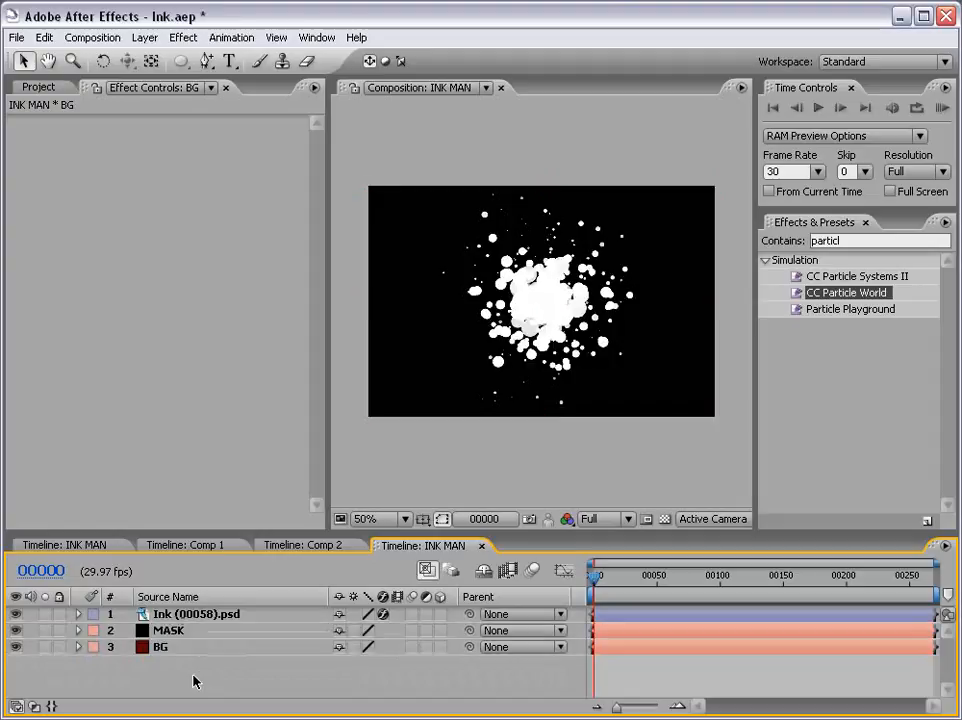
left_click(170, 630)
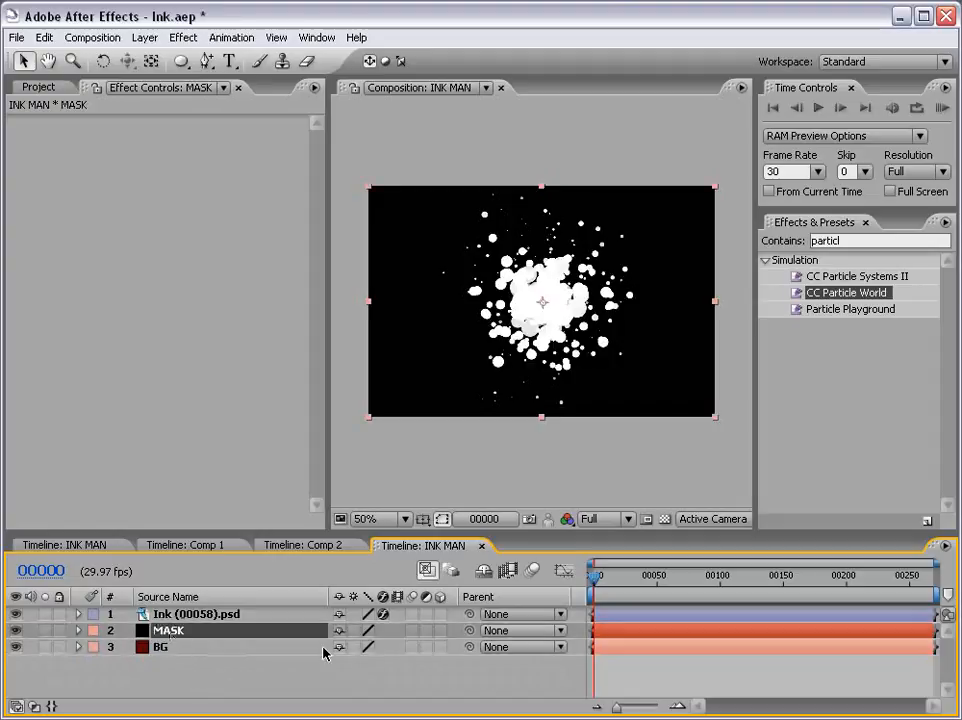
- Draw an elliptical mask spanning nearly the whole frame on the MASK layer and set its mode to Subtract
left_click(180, 62)
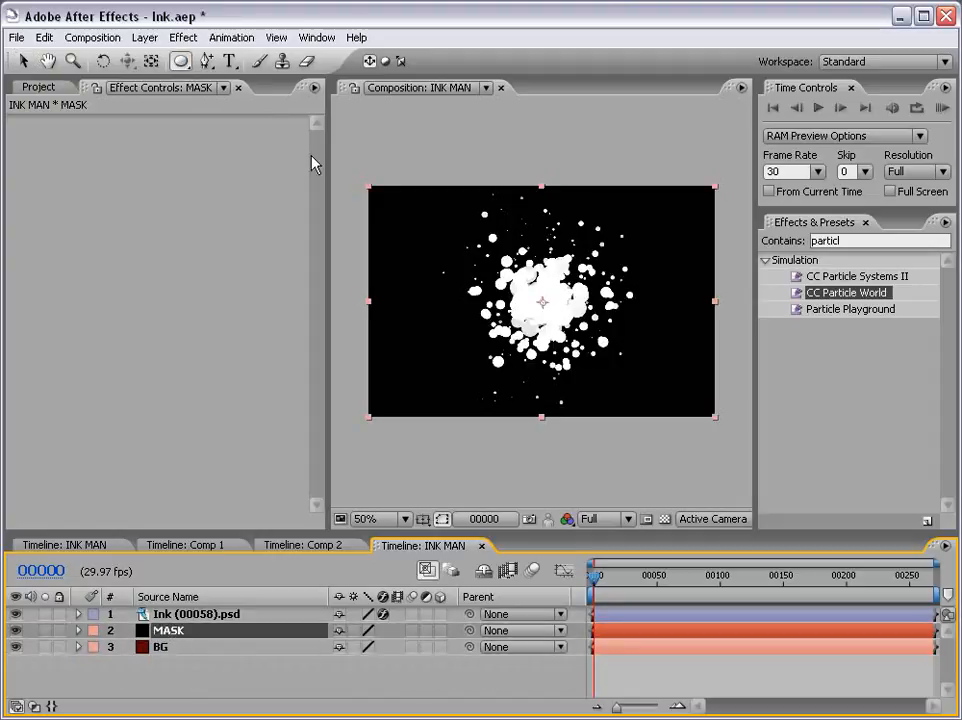
left_click_drag(372, 189, 715, 417)
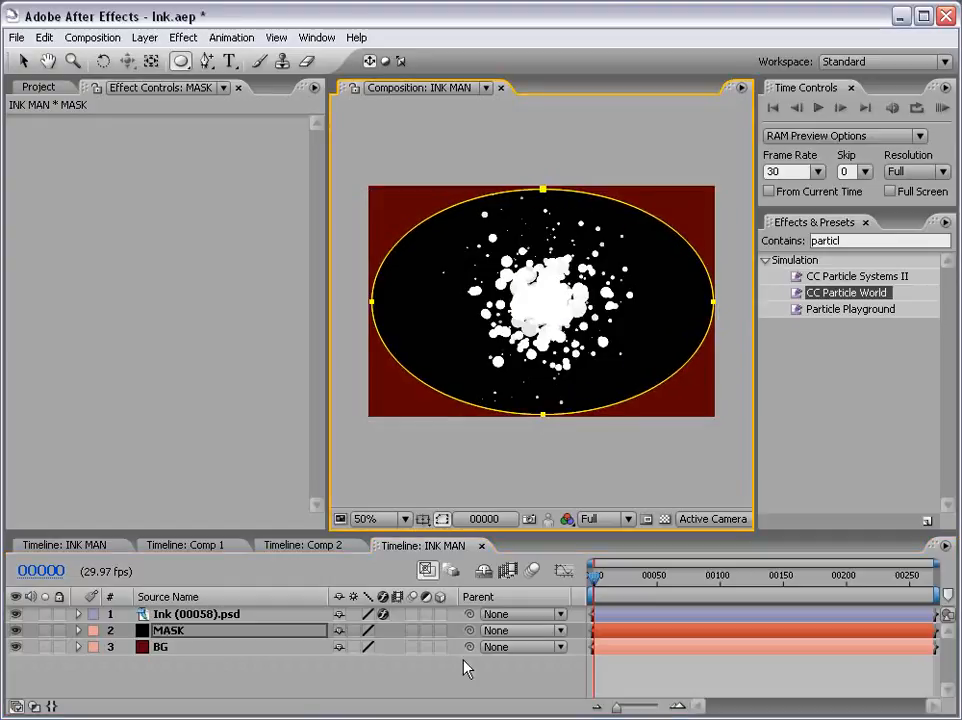
left_click(209, 681)
left_click(168, 631)
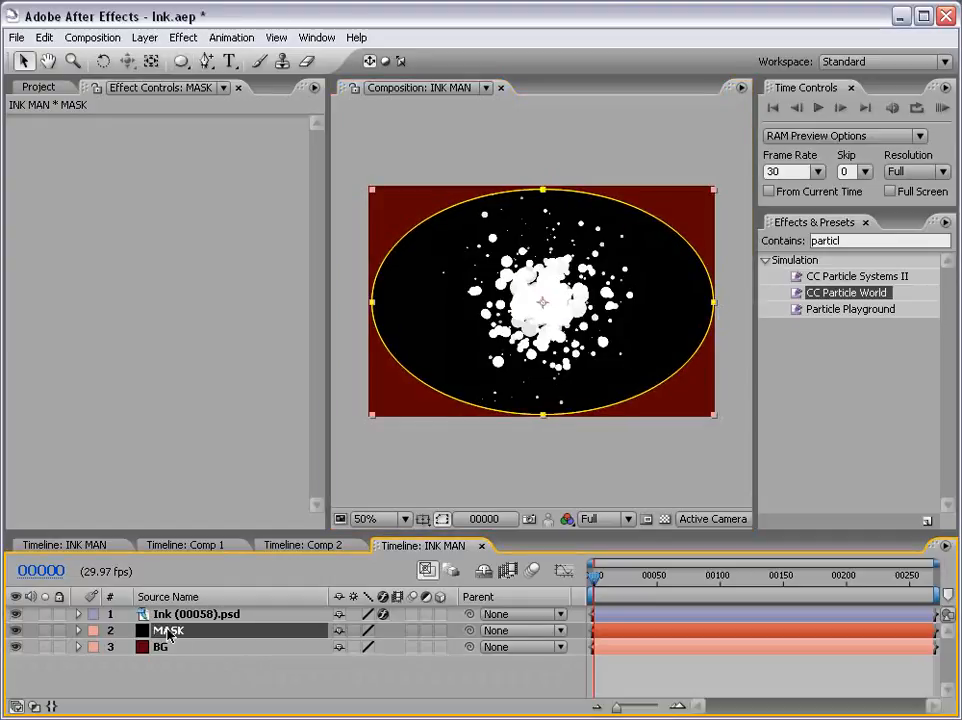
key("m")
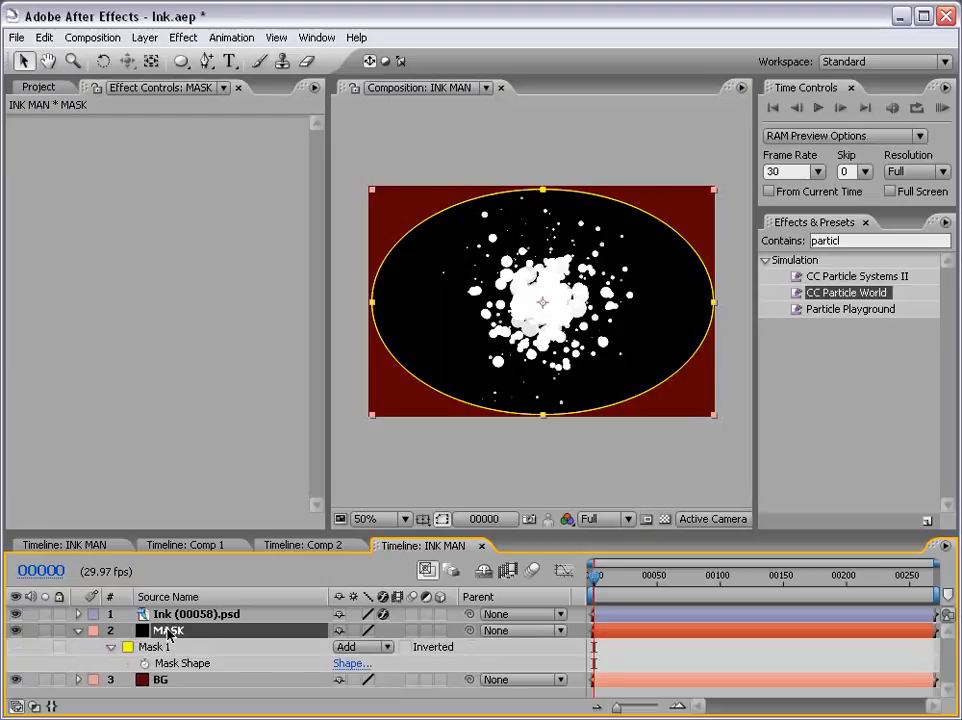
left_click(384, 647)
left_click(361, 663)
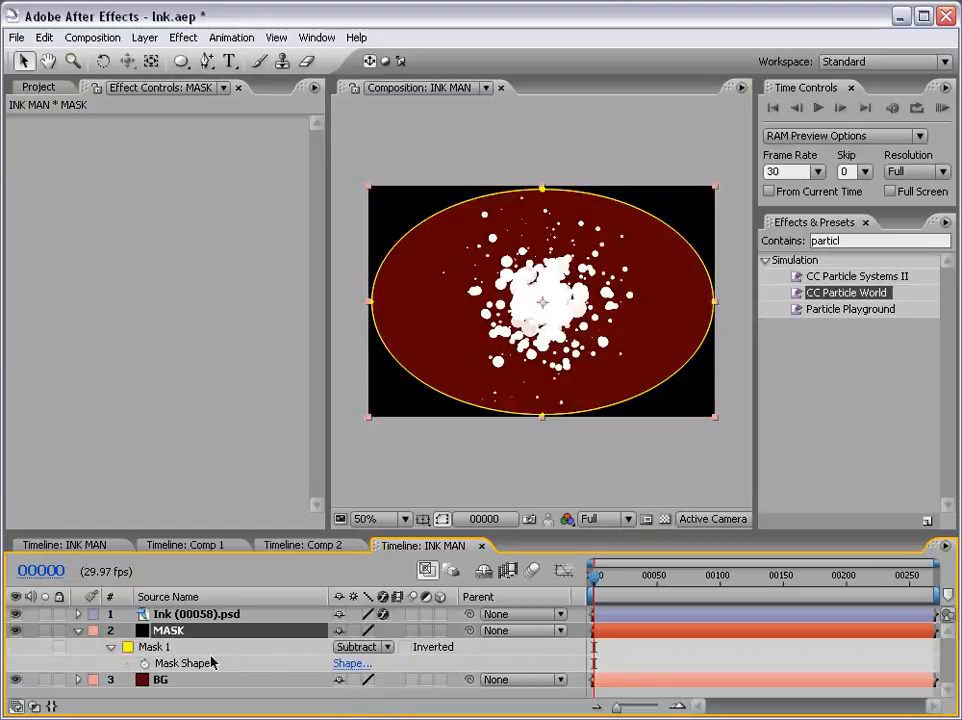
- Feather the MASK layer's ellipse by 340 pixels to form a soft vignette and collapse the layer
key("f")
left_click_drag(356, 663, 672, 627)
left_click(645, 652)
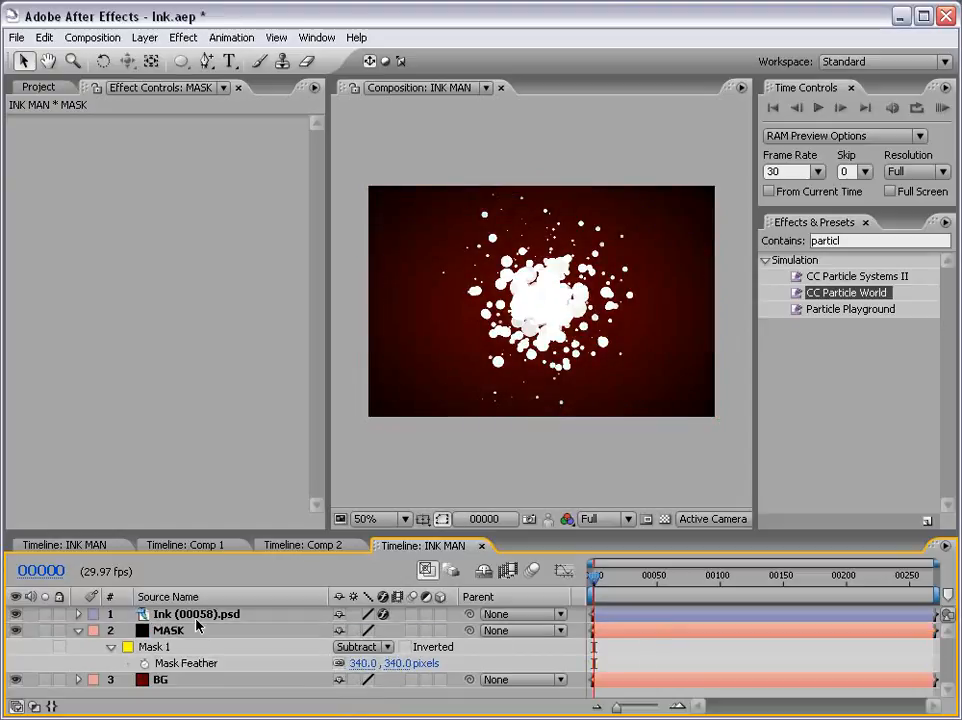
left_click(78, 631)
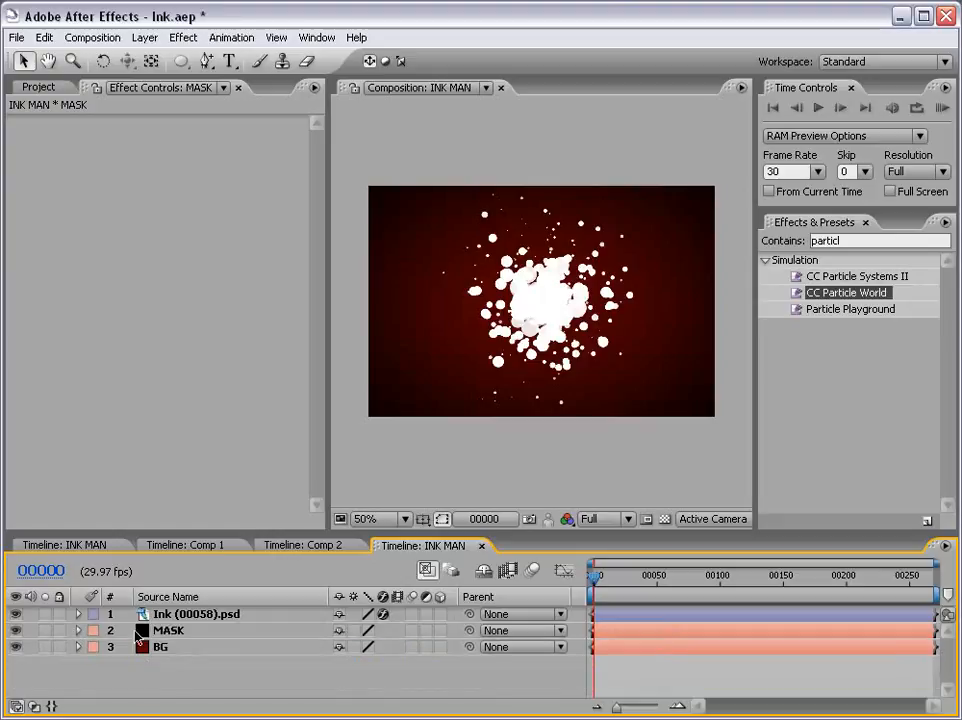
- Lock the MASK and BG layers
left_click(168, 631)
left_click(166, 647)
left_click(168, 631)
left_click(166, 647)
left_click(59, 631)
left_click(59, 647)
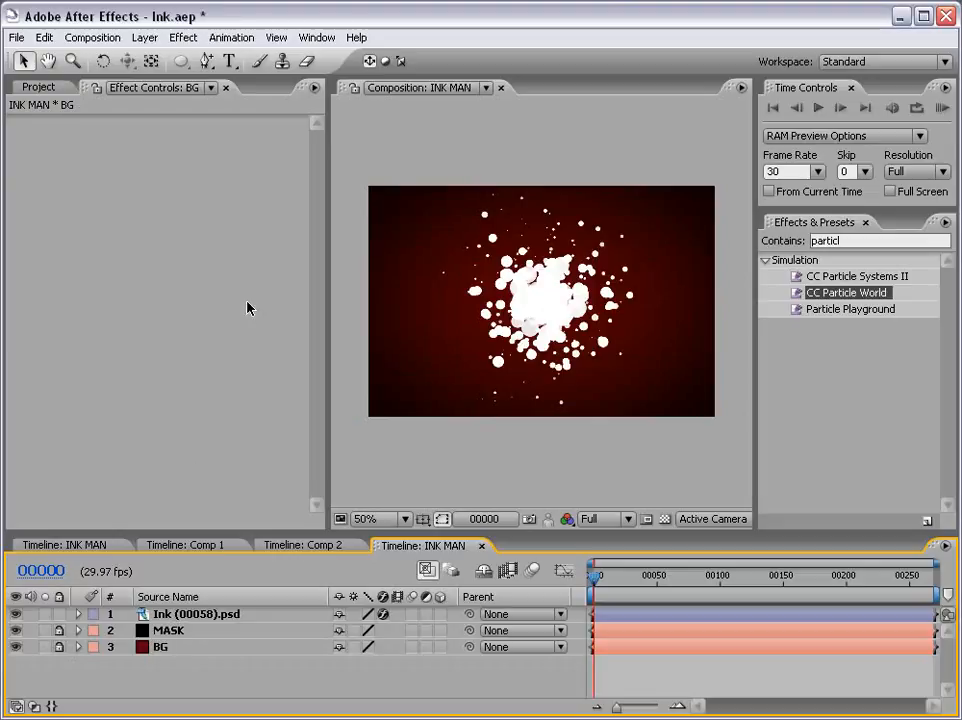
- Create a text layer reading INK MAN and move it to the lower left of the frame, clear of the splatter
left_click(231, 64)
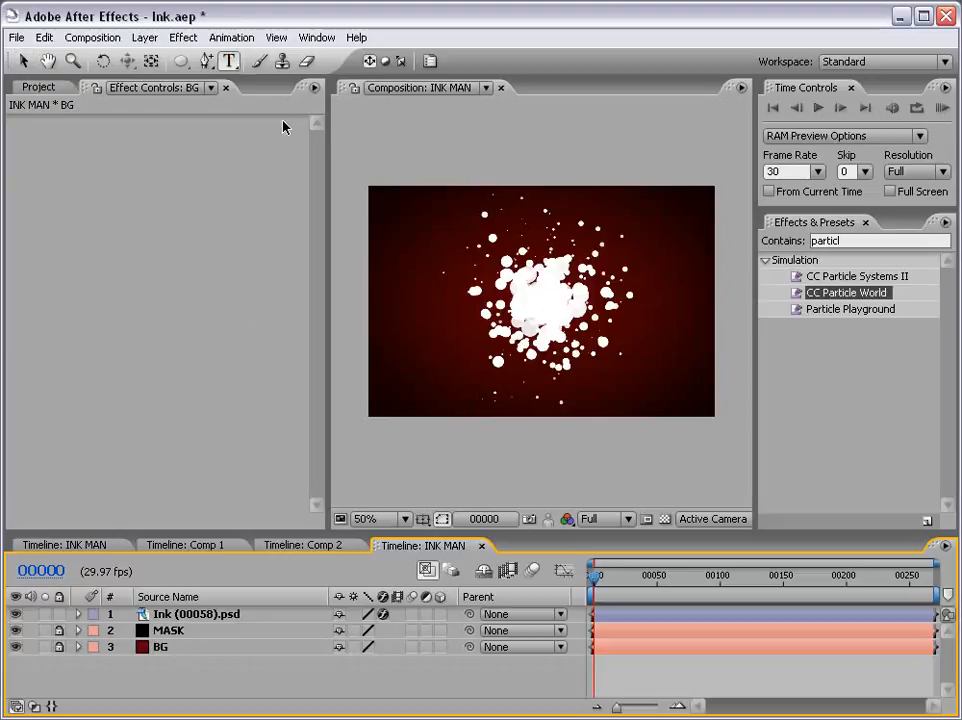
left_click(434, 333)
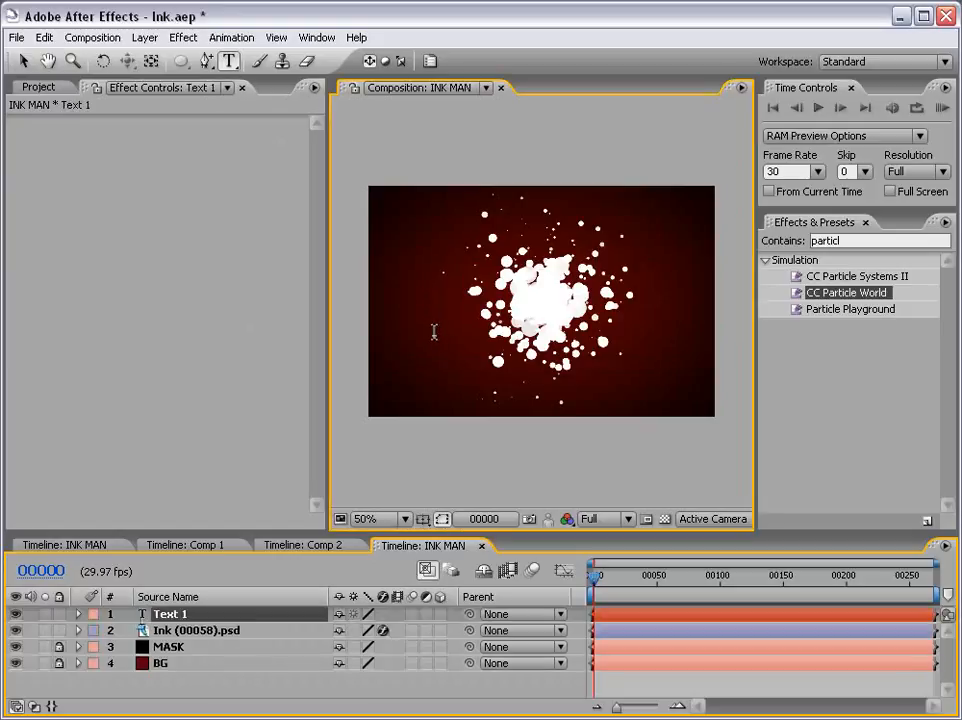
type("INK MAN")
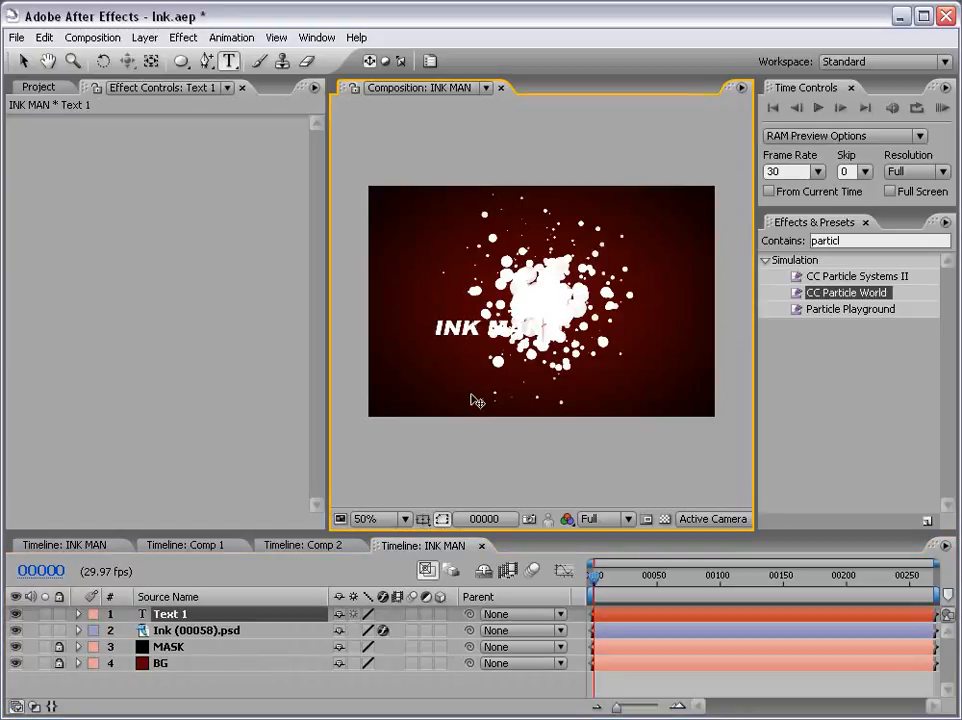
left_click(24, 61)
mouse_move(479, 336)
left_mouse_down()
mouse_move(423, 369)
mouse_move(430, 375)
left_mouse_up()
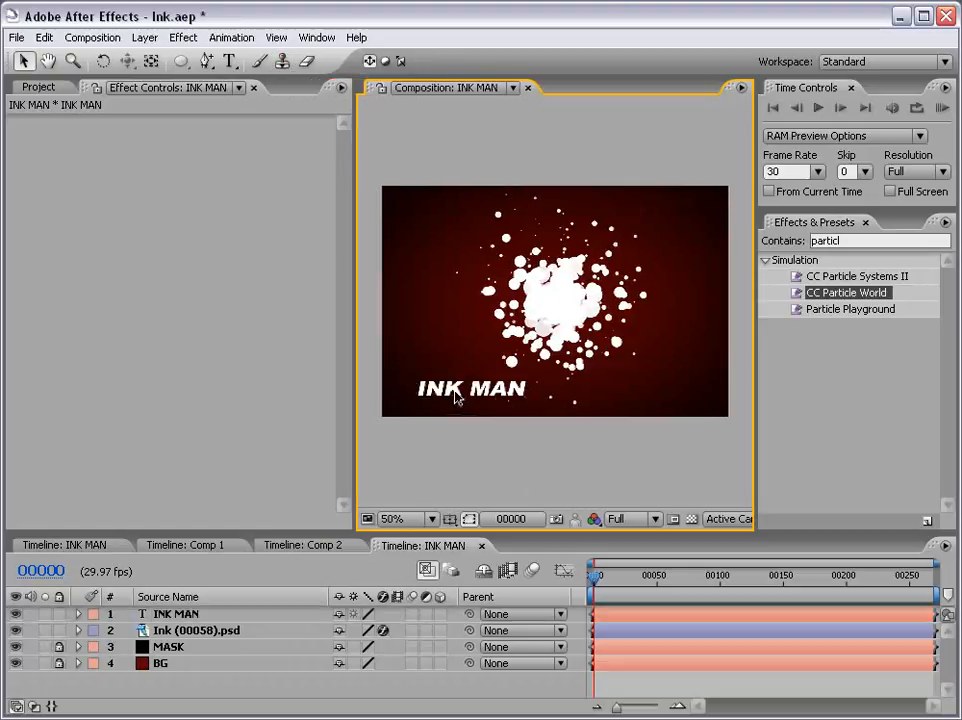
- Check the font and character settings of the INK MAN title, leaving them as they are
double_click(455, 397)
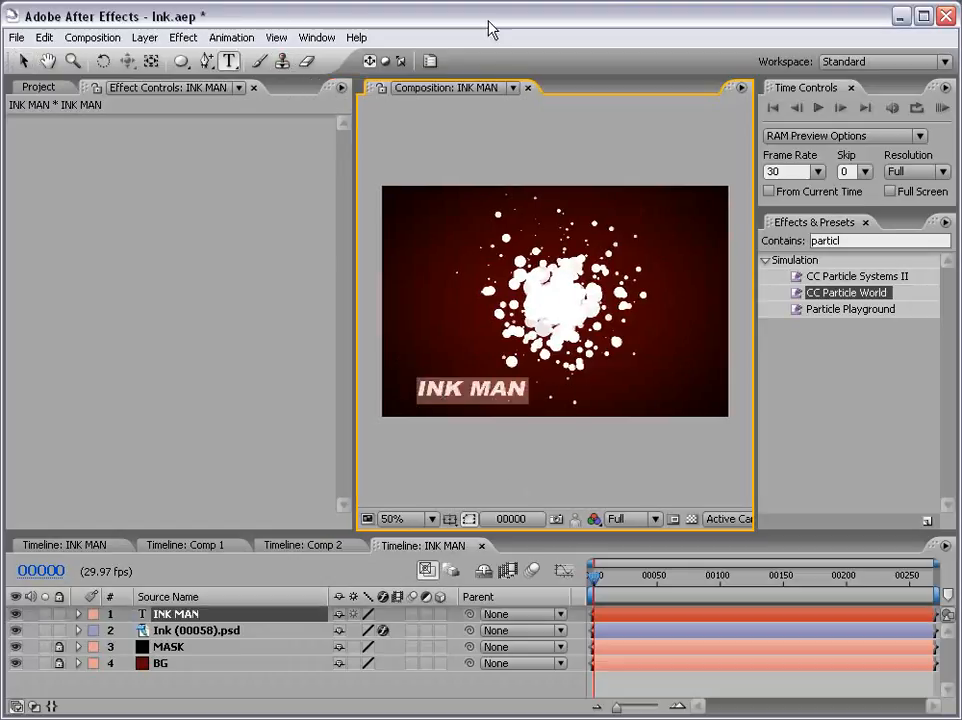
left_click(430, 61)
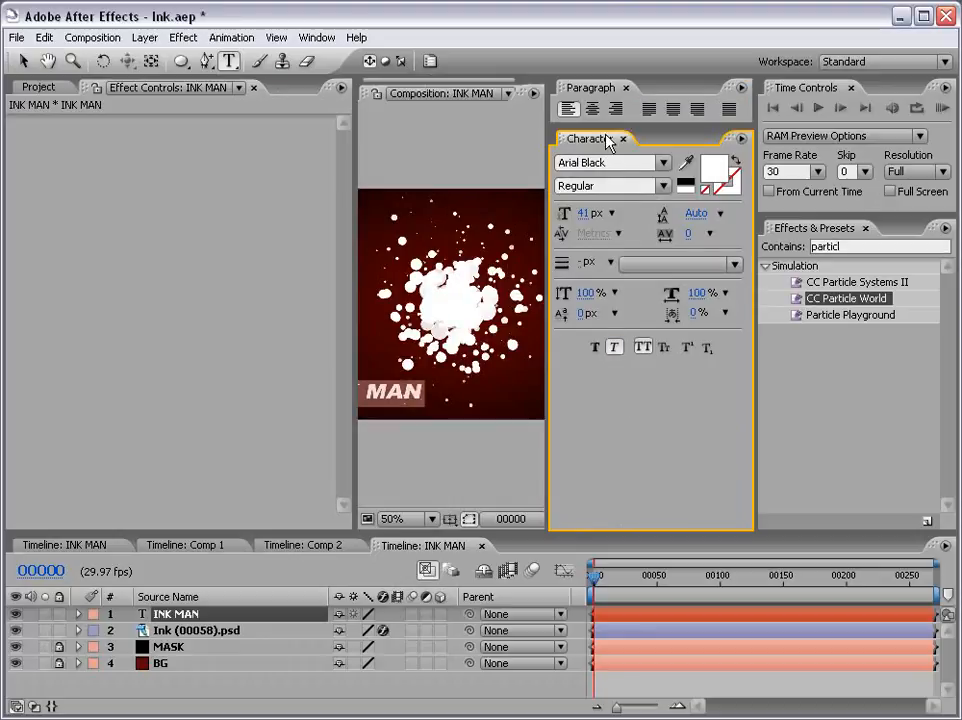
left_click(622, 138)
left_click(635, 87)
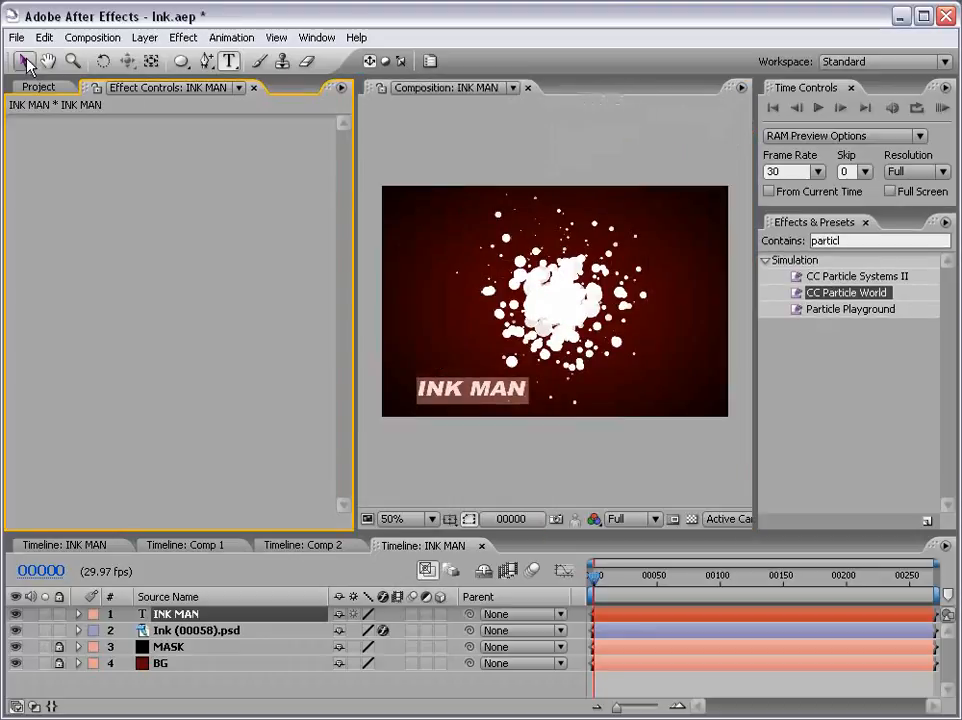
left_click(24, 61)
left_click(462, 451)
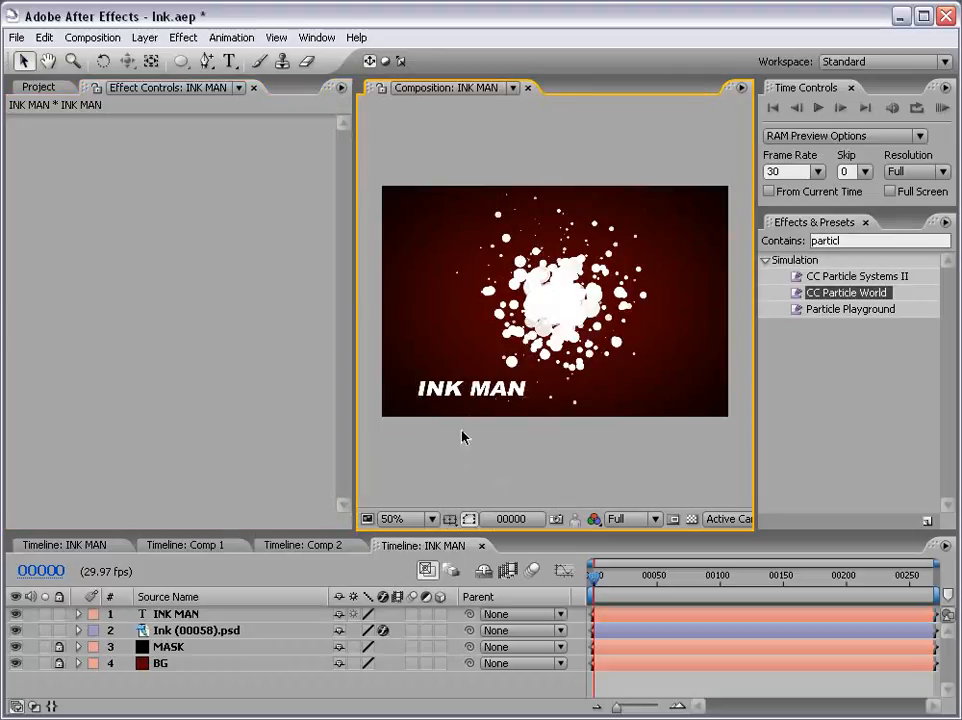
- Center the INK MAN title over the splatter and turn the ink layer's Hue/Saturation effect back on
mouse_move(488, 398)
left_mouse_down()
mouse_move(556, 305)
mouse_move(578, 312)
left_mouse_up()
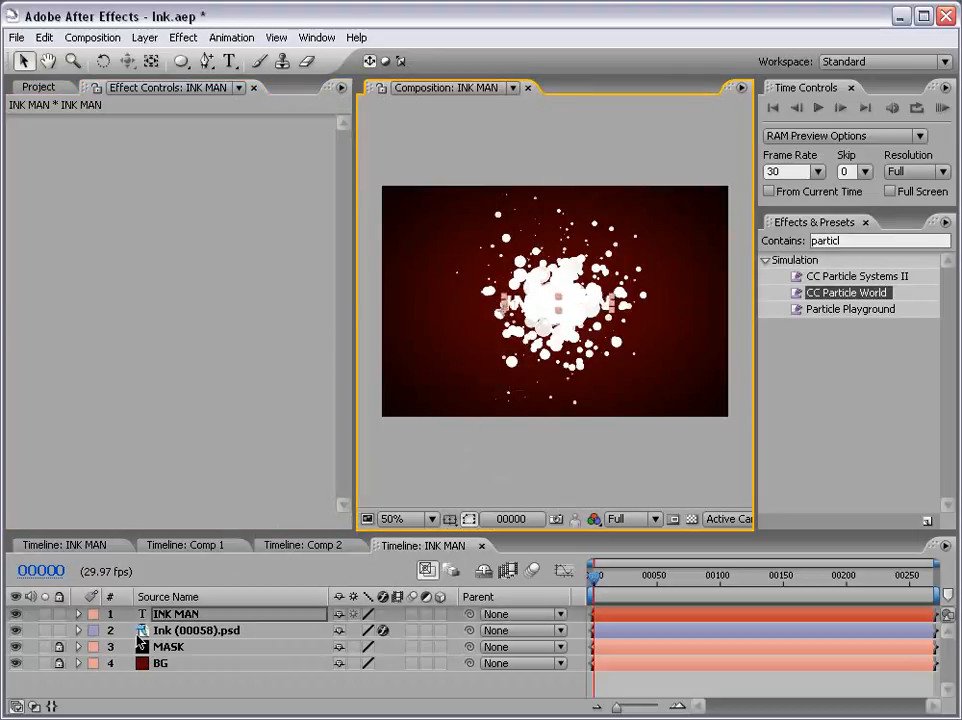
left_click(190, 632)
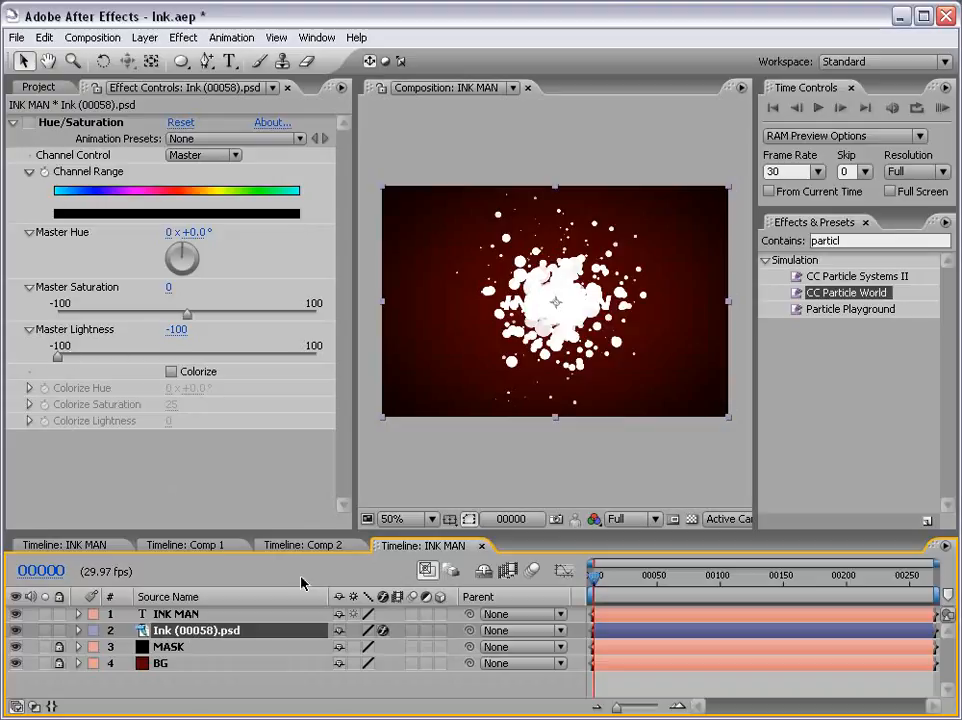
left_click(29, 122)
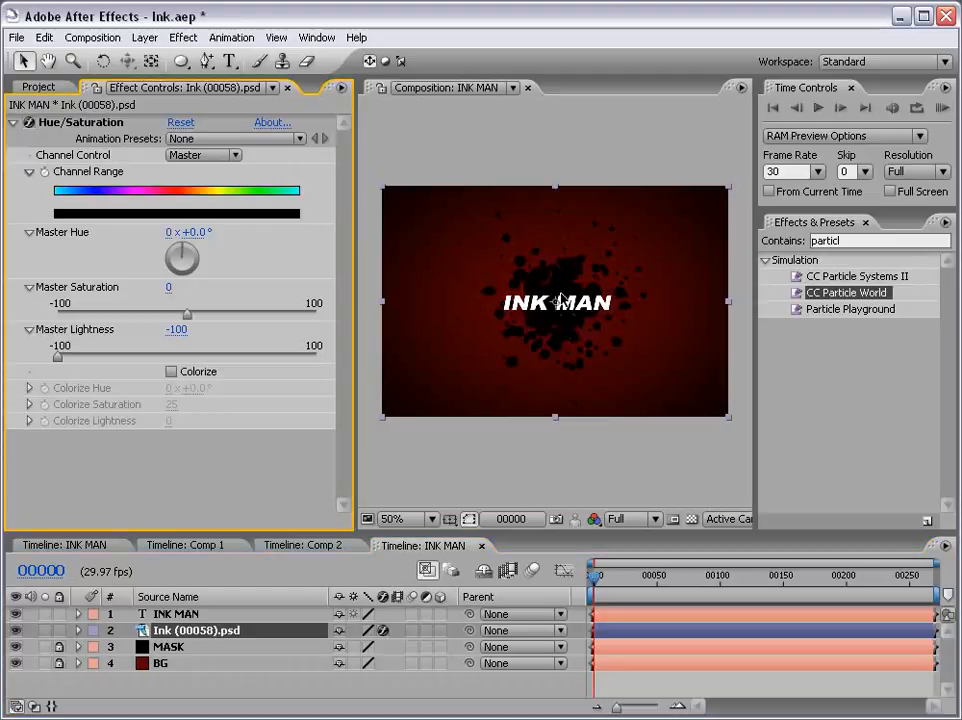
left_click(178, 707)
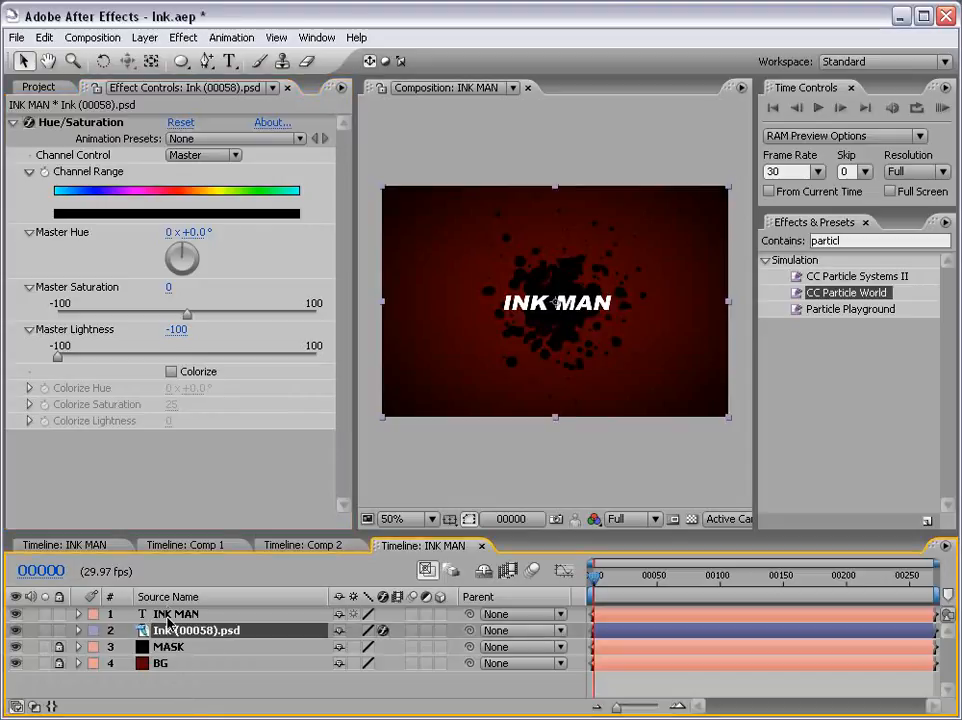
- Make the INK MAN text and ink layers 3D and add a camera with the 35mm preset
left_click_drag(441, 631, 440, 615)
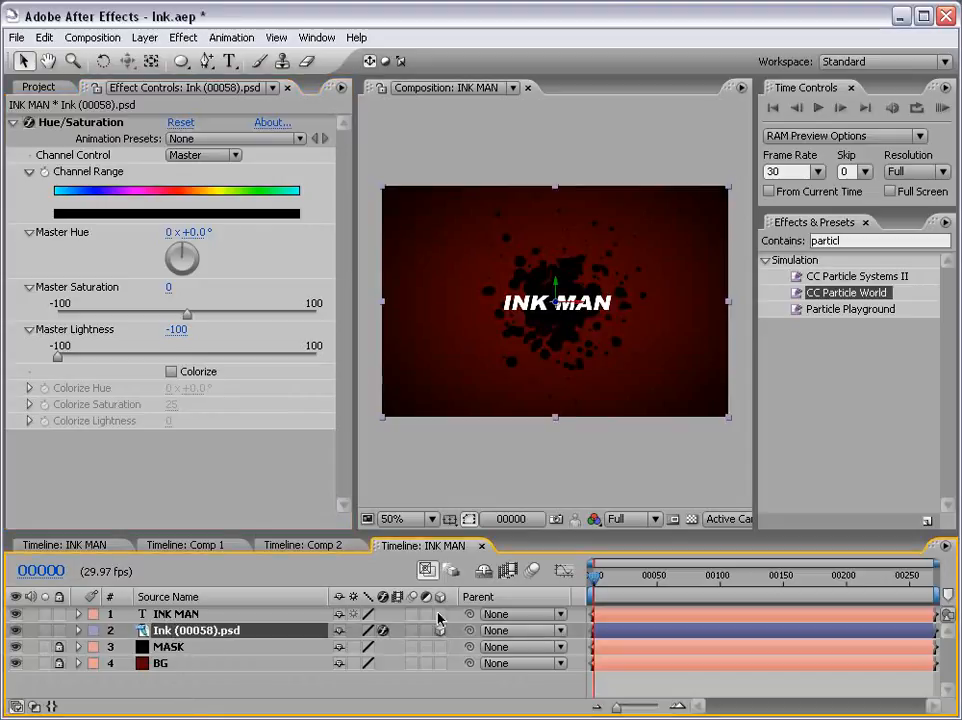
left_click(144, 38)
mouse_move(144, 58)
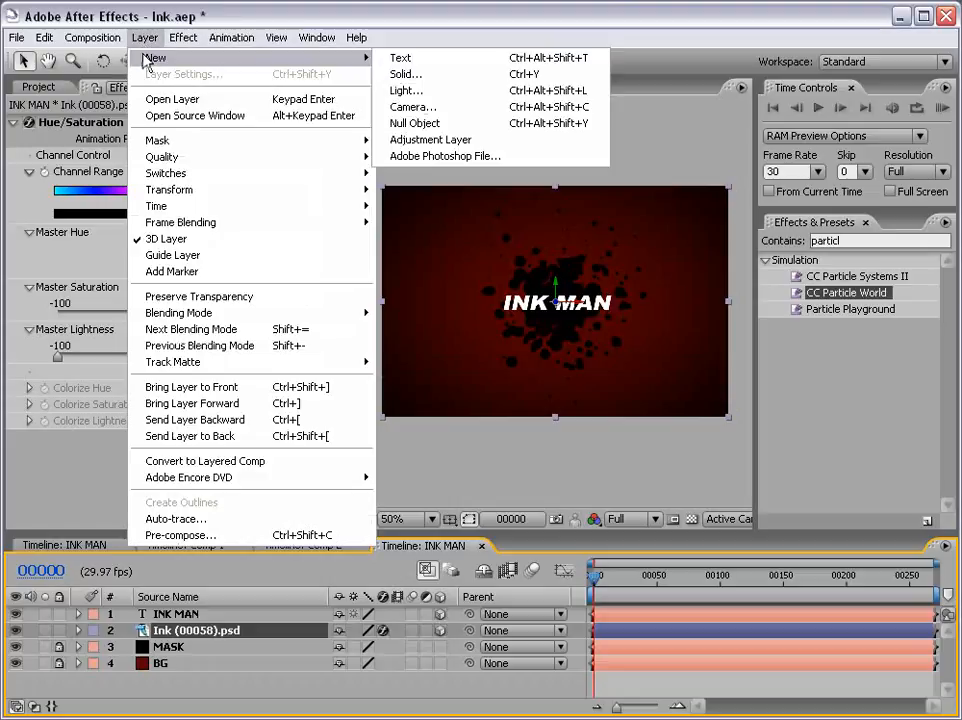
left_click(413, 108)
left_click(625, 216)
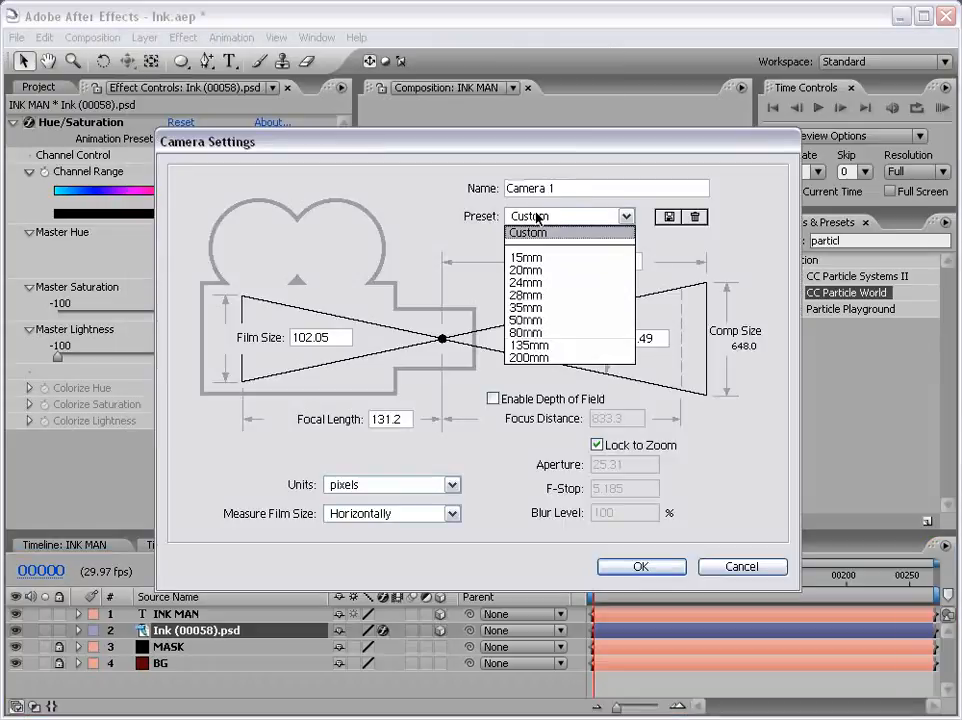
left_click(535, 307)
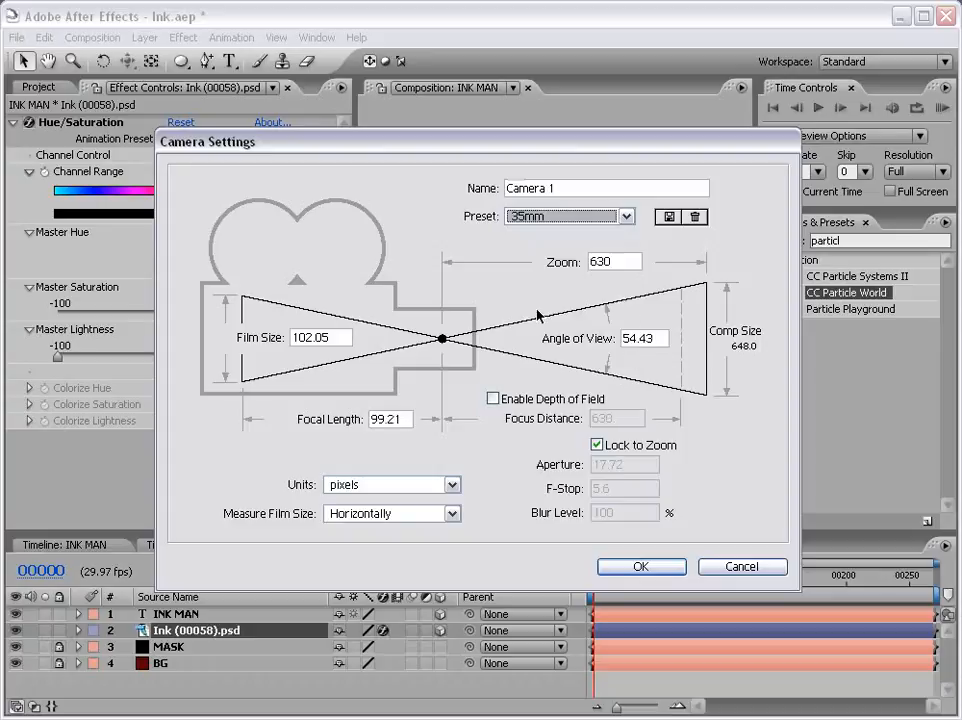
left_click(638, 567)
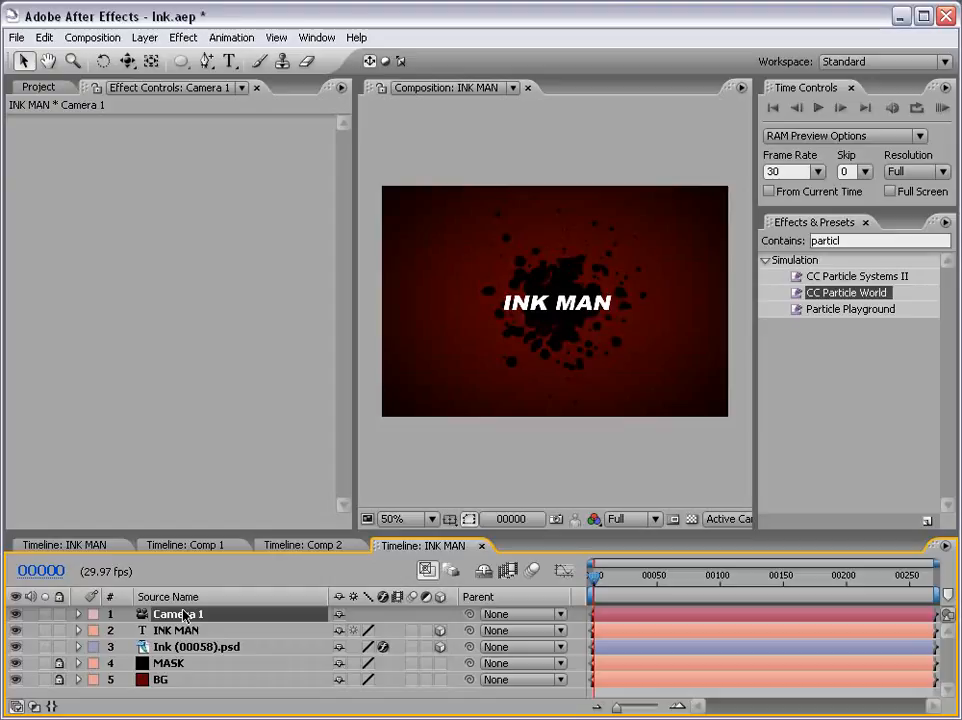
- Keyframe the camera's Position at frames 0 and 43, orbiting it from the left side of the title to the right
key("p")
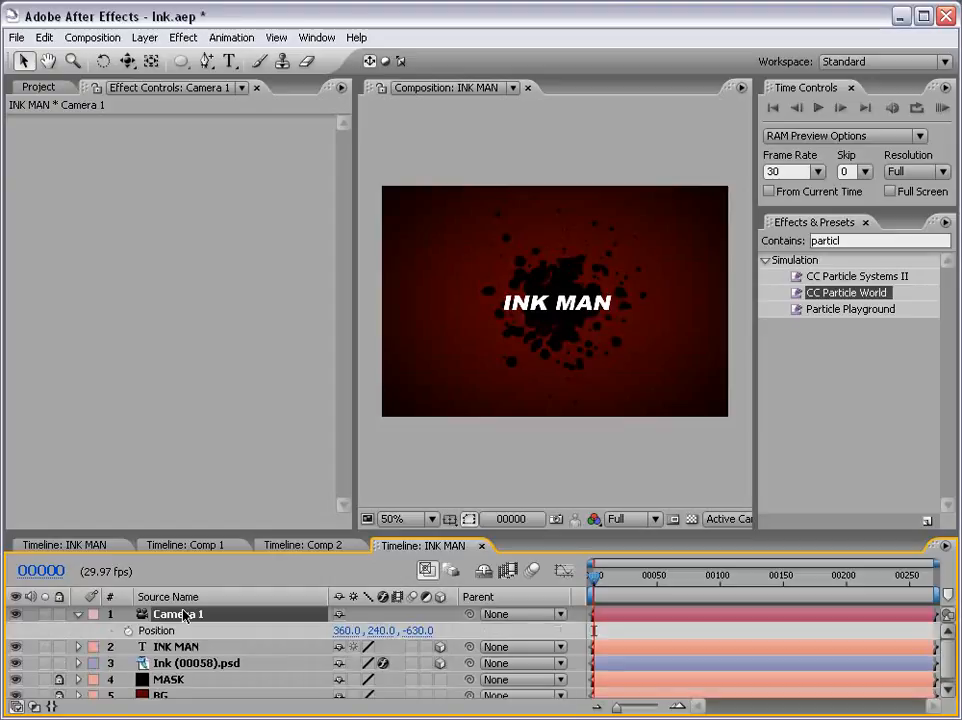
left_click_drag(170, 537, 160, 474)
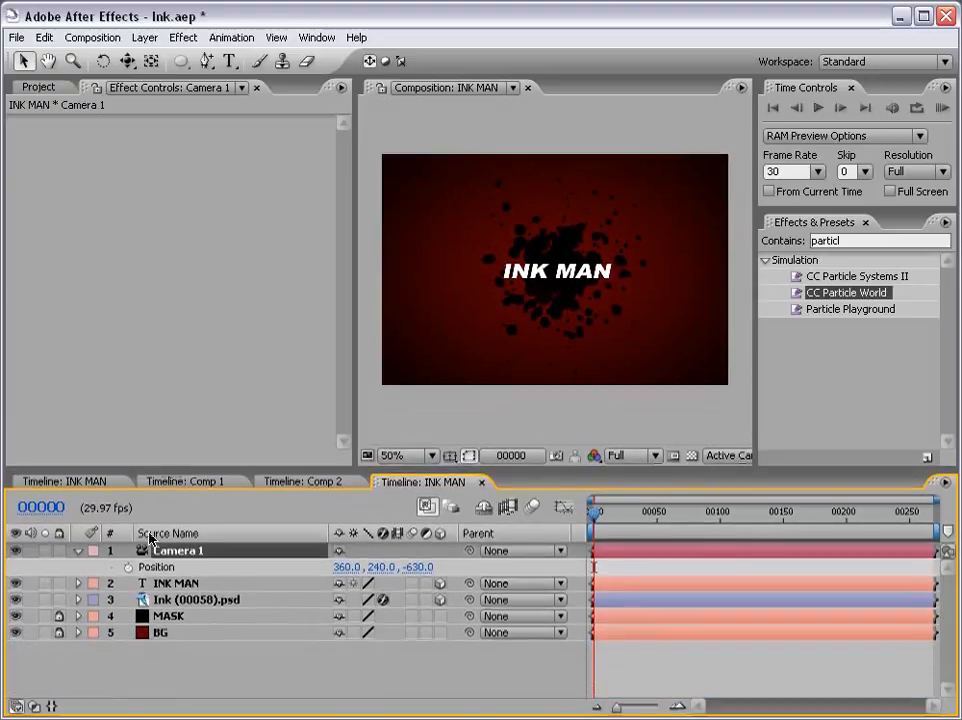
left_click(128, 567)
left_click_drag(595, 512, 650, 524)
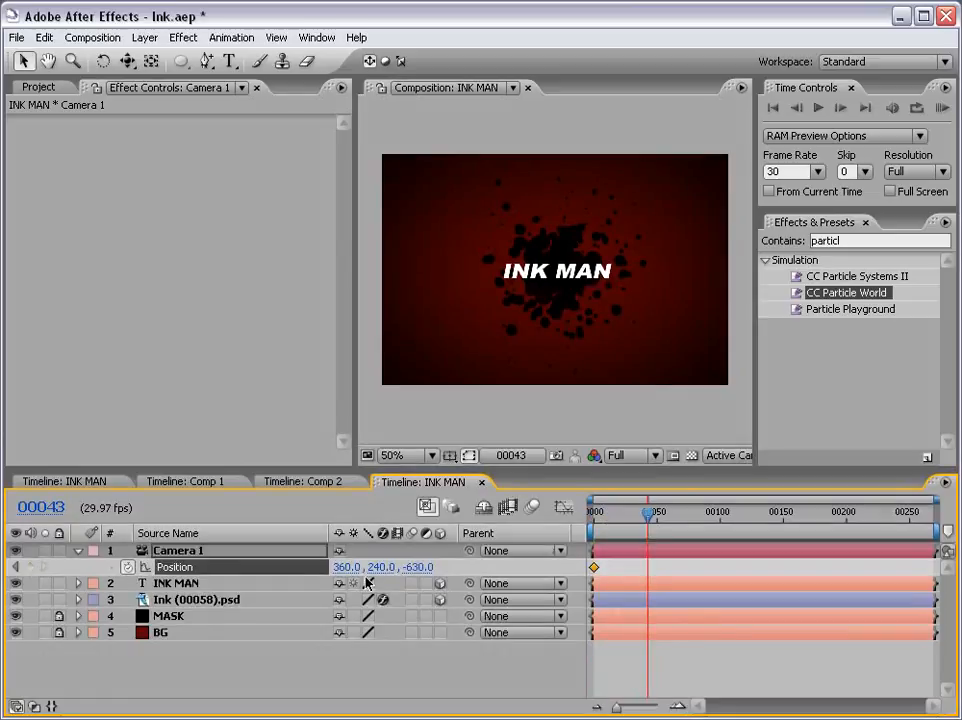
left_click_drag(127, 61, 189, 66)
left_click_drag(598, 301, 552, 300)
left_click_drag(651, 530, 547, 496)
left_click_drag(535, 298, 601, 300)
left_click_drag(597, 514, 647, 538)
- Apply Easy Ease to both camera Position keyframes, and save the project after previewing the motion
left_click(197, 677)
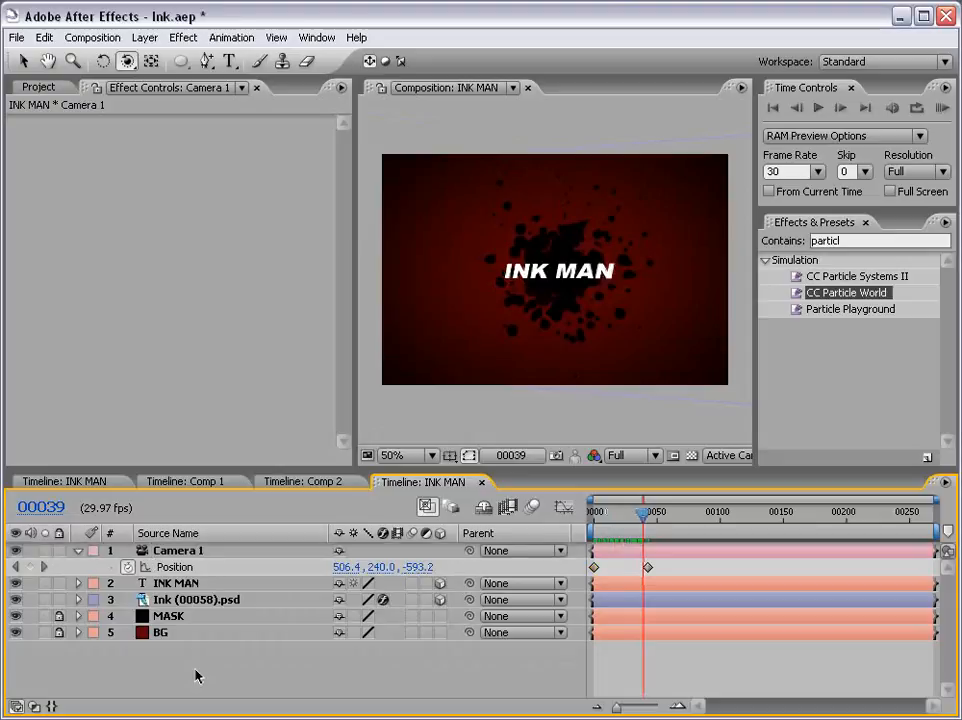
left_click(180, 567)
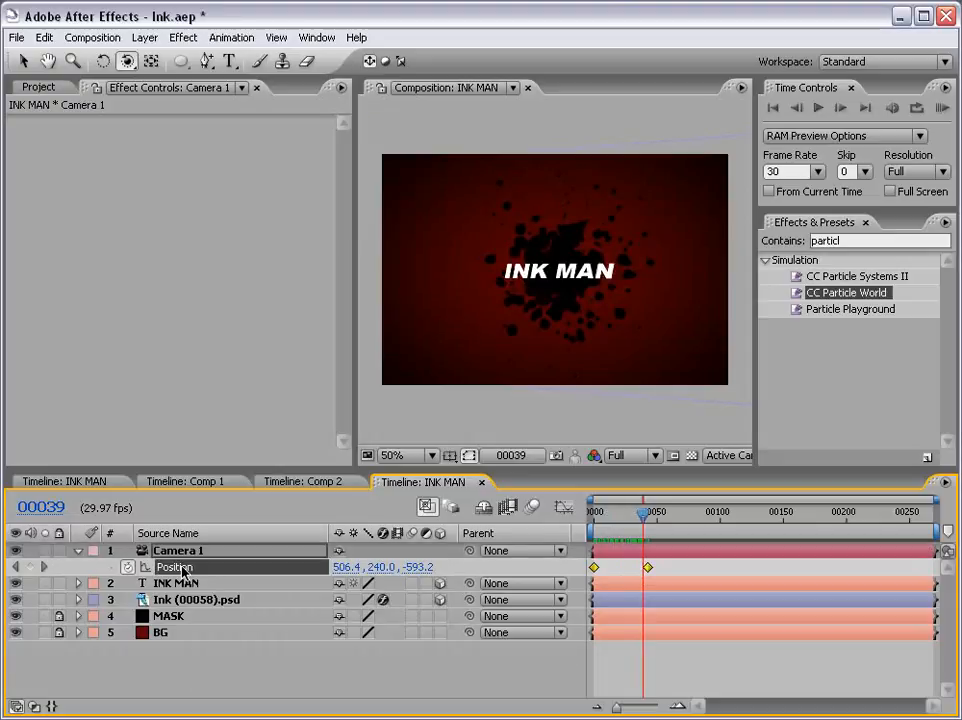
key("F9")
left_click(620, 659)
left_click_drag(625, 526, 582, 524)
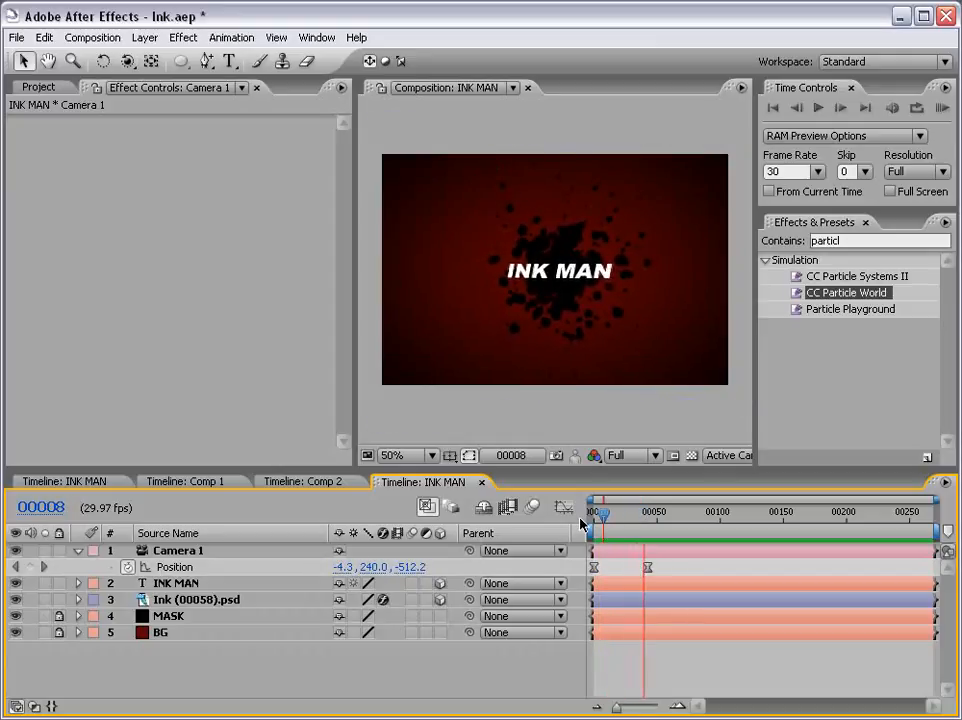
key("space")
left_click_drag(582, 525, 627, 514)
key("ctrl+s")
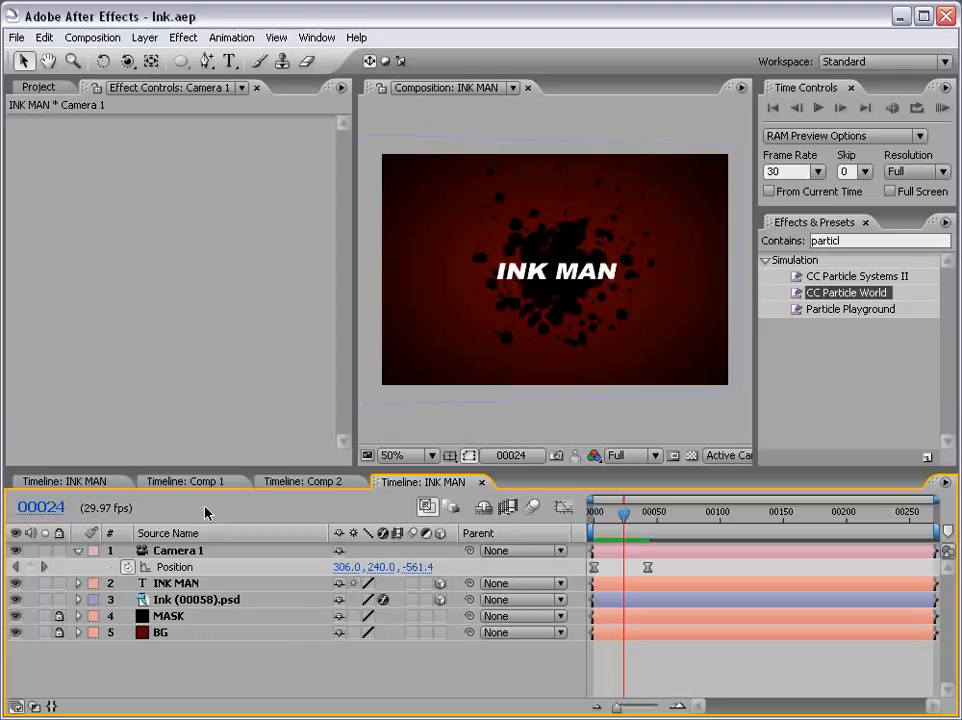
- Duplicate the Ink (00058).psd layer, trying a sideways shift of the copy and undoing that shift
left_click(190, 600)
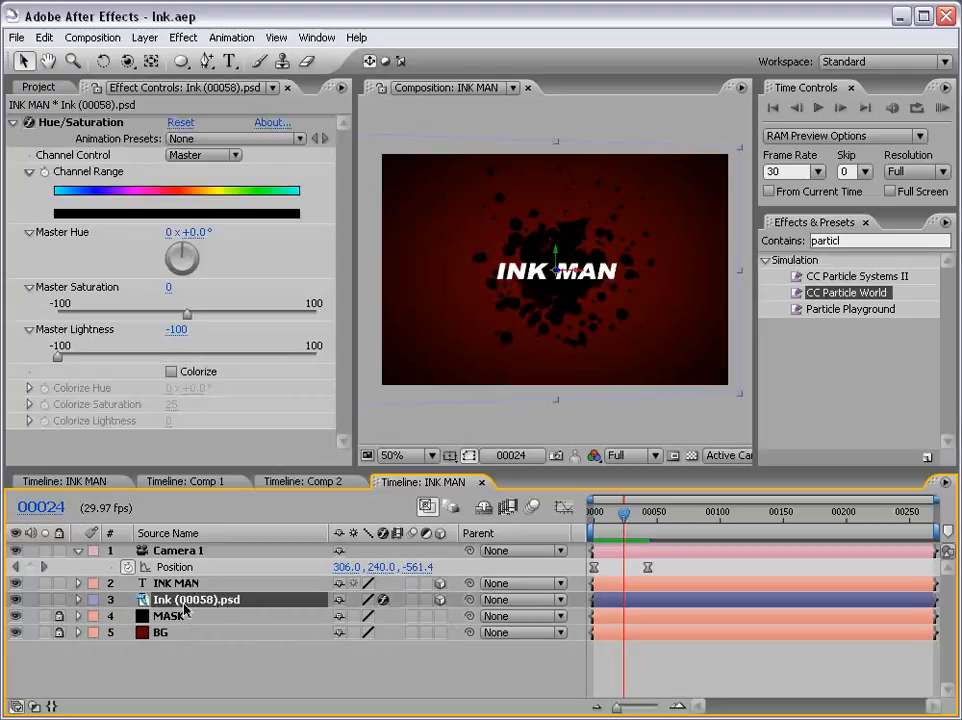
key("ctrl+d")
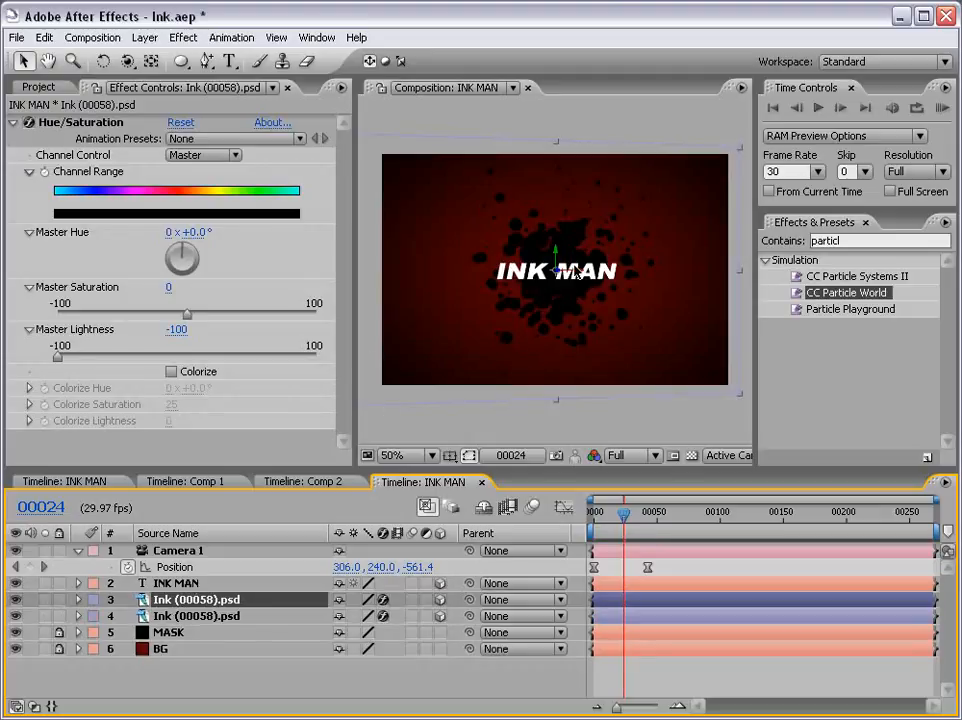
left_click_drag(574, 271, 498, 271)
key("ctrl+z")
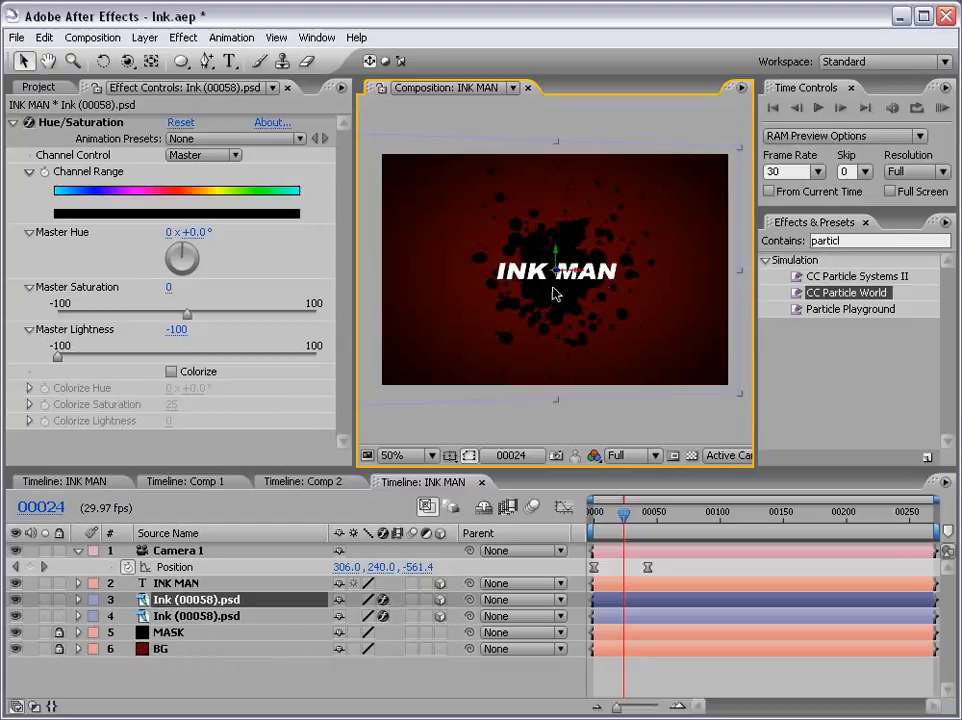
- Move the duplicated ink splatter to the lower-left corner of the frame
scroll(580, 296, "up", 1)
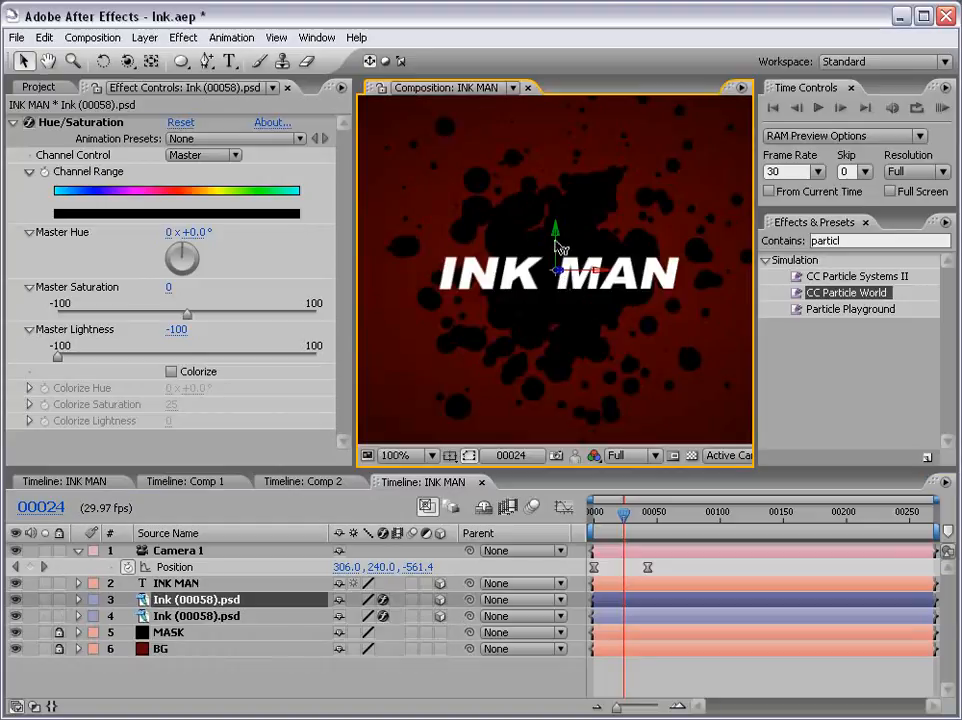
scroll(584, 273, "down", 1)
left_click_drag(608, 291, 582, 298)
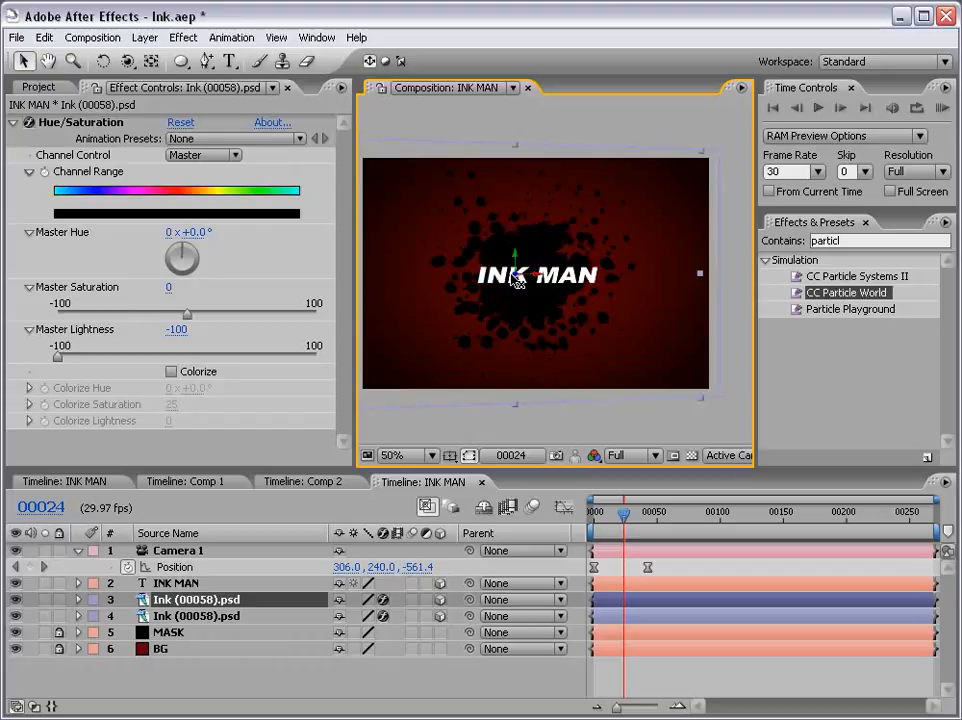
scroll(462, 283, "down", 1)
scroll(498, 297, "up", 1)
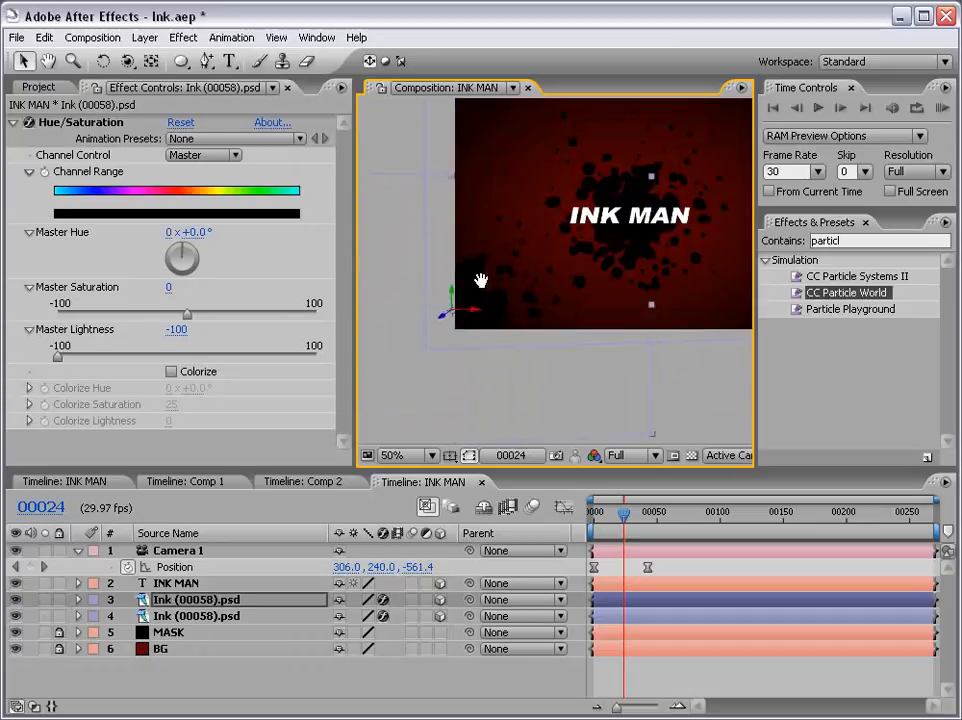
scroll(620, 271, "down", 1)
- Duplicate the ink layer again and move the copy to the upper-right corner of the frame
left_click(158, 598)
key("ctrl+d")
left_click_drag(412, 327, 575, 326)
scroll(540, 265, "up", 2)
scroll(629, 198, "down", 2)
left_click_drag(526, 258, 560, 345)
scroll(560, 345, "up", 2)
key("grave")
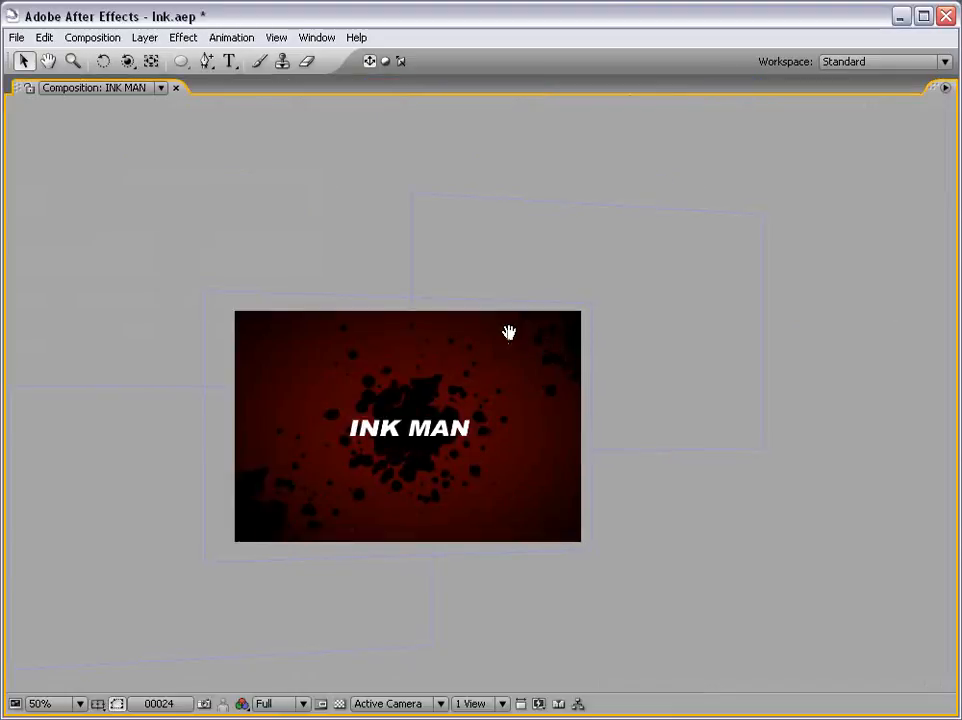
scroll(509, 332, "up", 2)
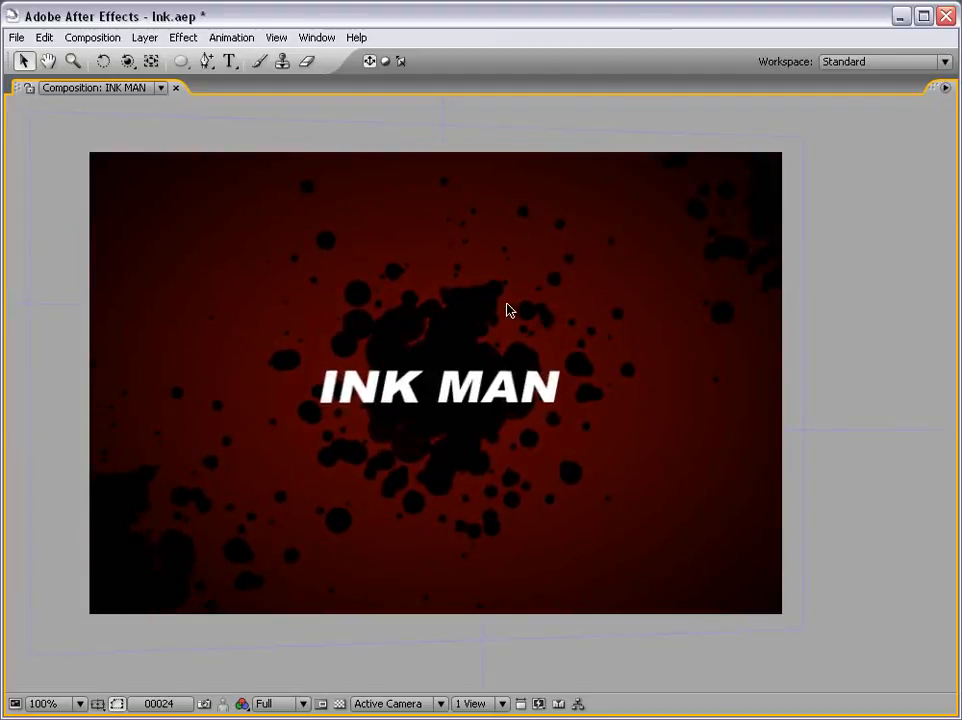
key("grave")
- Preview the camera animation with the added ink splatters
left_click(183, 585)
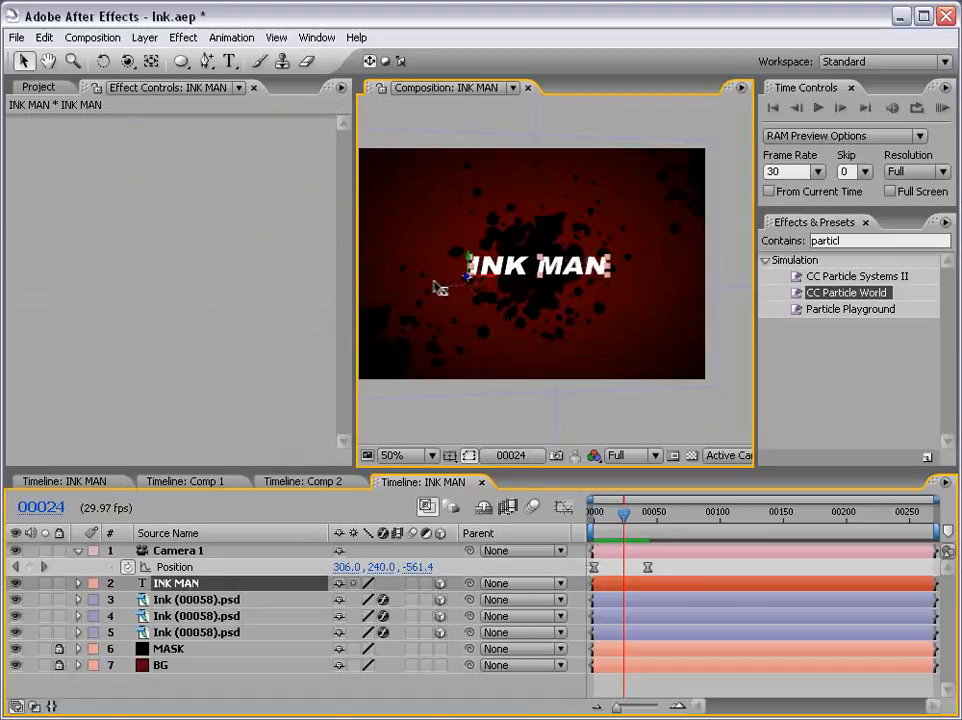
left_click(558, 432)
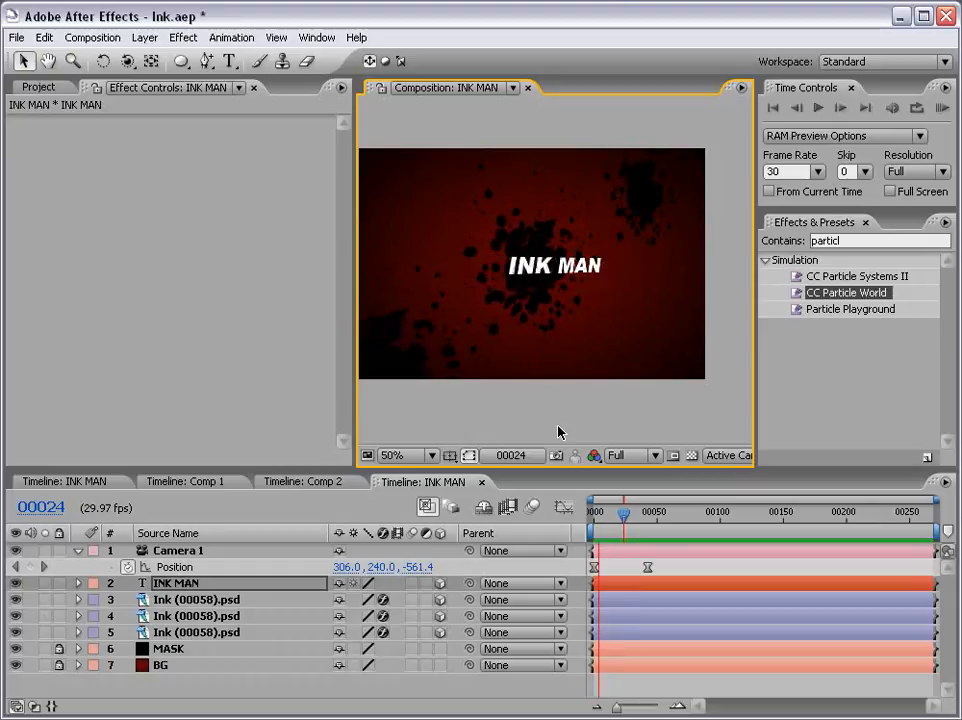
left_click(197, 598)
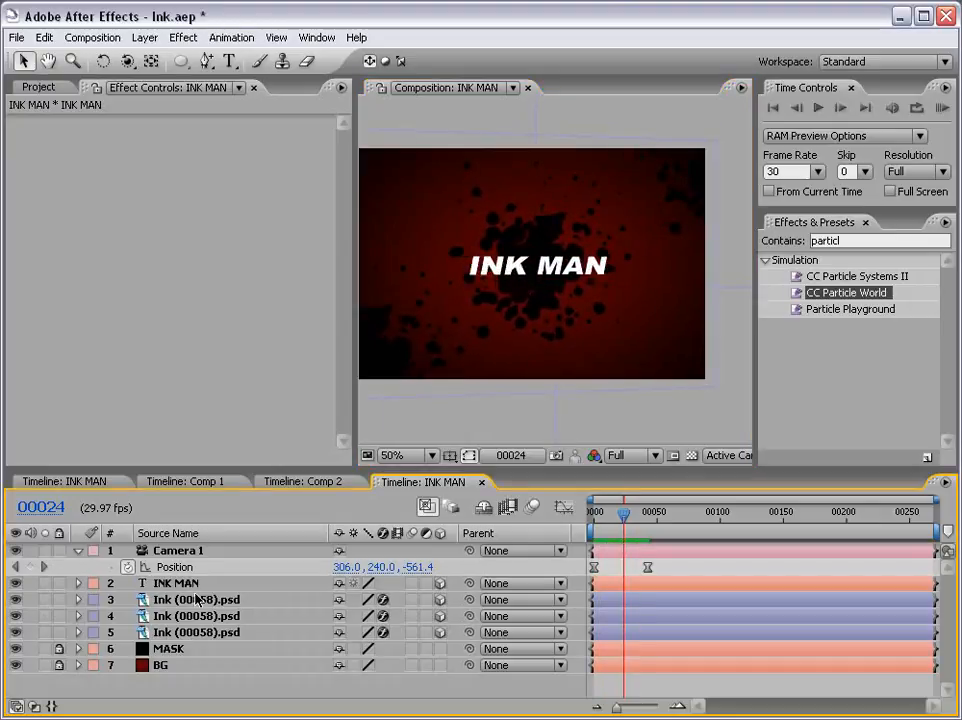
- Duplicate the topmost Ink (00058).psd layer and turn off the Hue/Saturation effect on the copy
left_click(190, 600)
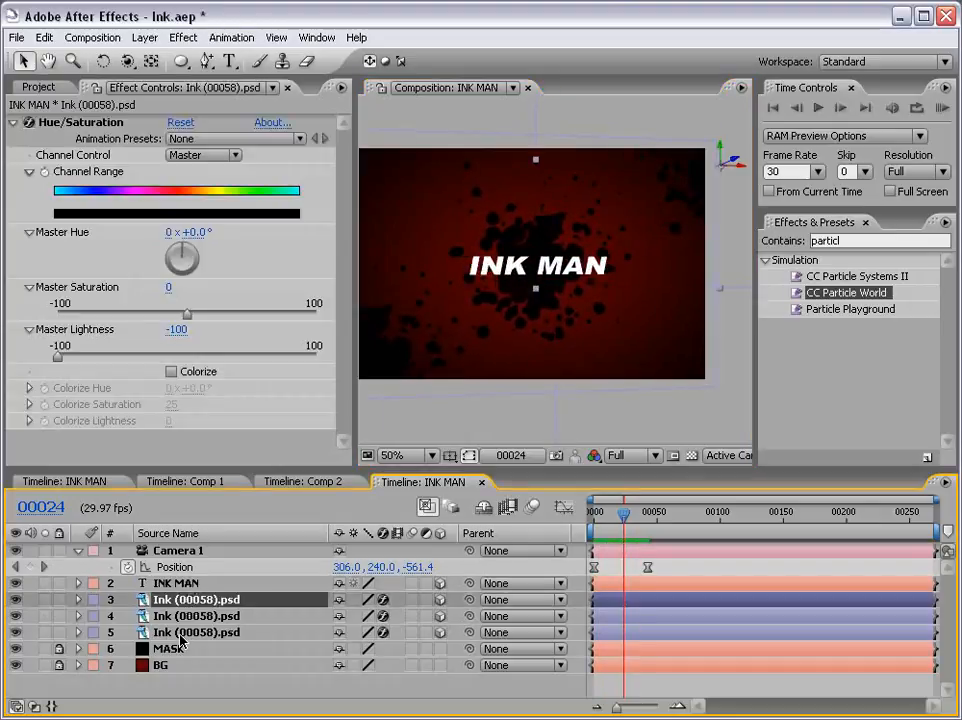
left_click(180, 635, "shift")
left_click(172, 605)
key("ctrl+d")
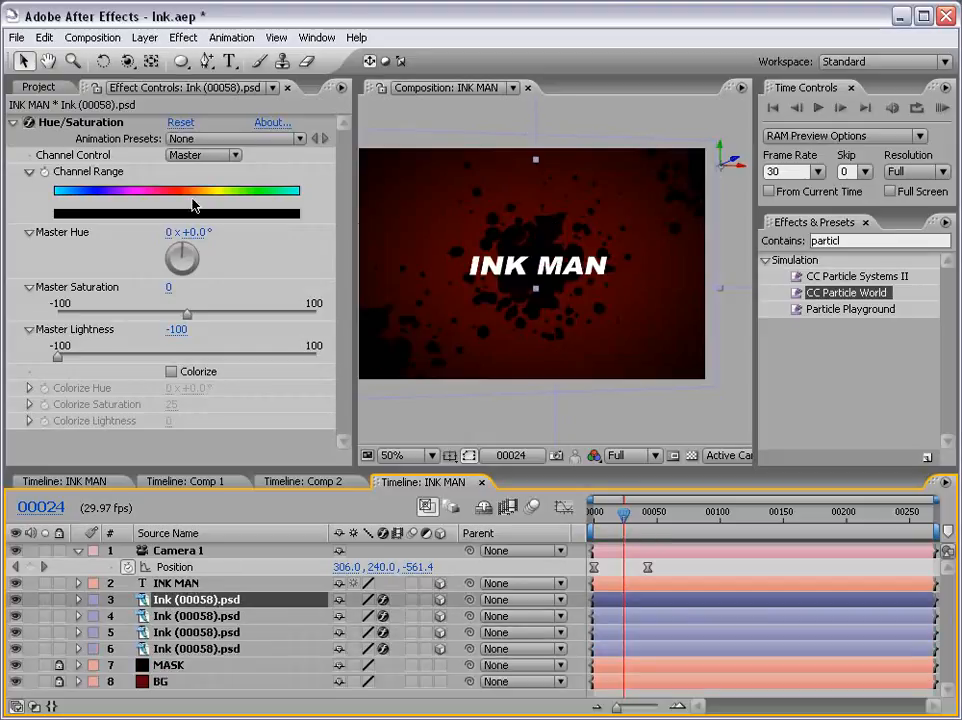
left_click(29, 123)
- Move the white ink copy to the upper-left corner of the frame
mouse_move(742, 172)
left_mouse_down()
mouse_move(560, 140)
mouse_move(477, 175)
left_mouse_up()
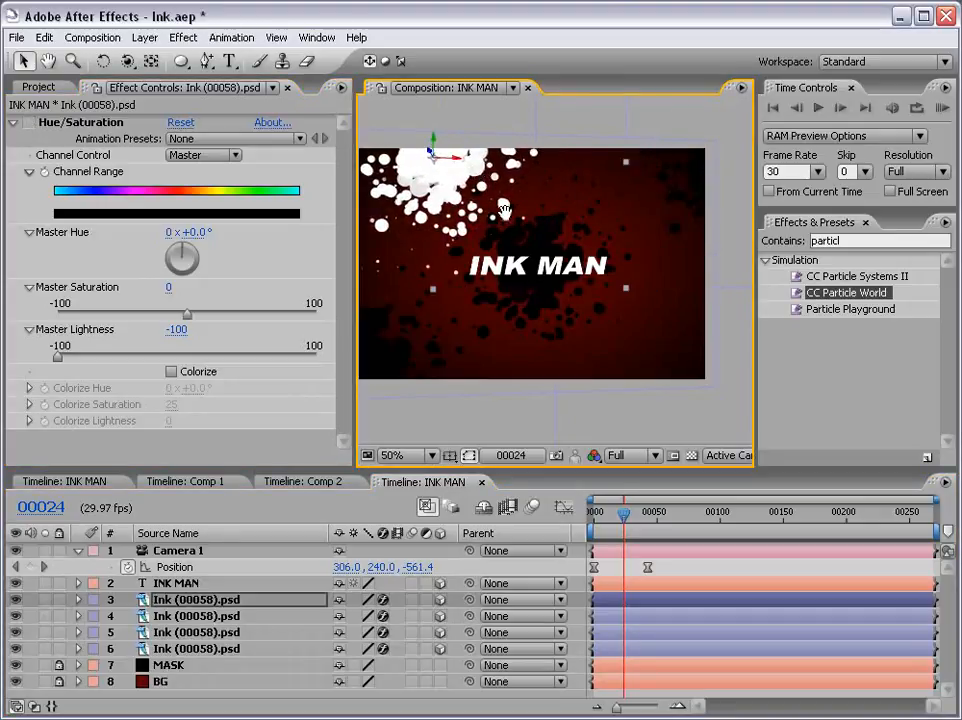
left_click_drag(502, 233, 530, 255)
left_click_drag(490, 215, 440, 216)
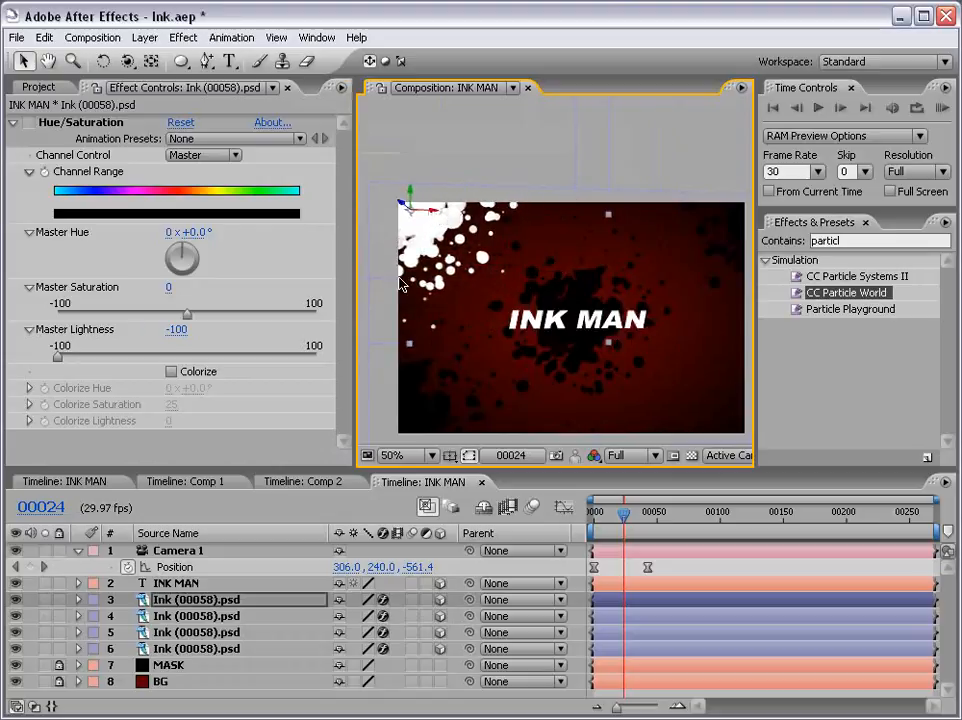
- Set the white ink copy's blending mode to Overlay and nudge it slightly sideways
key("F4")
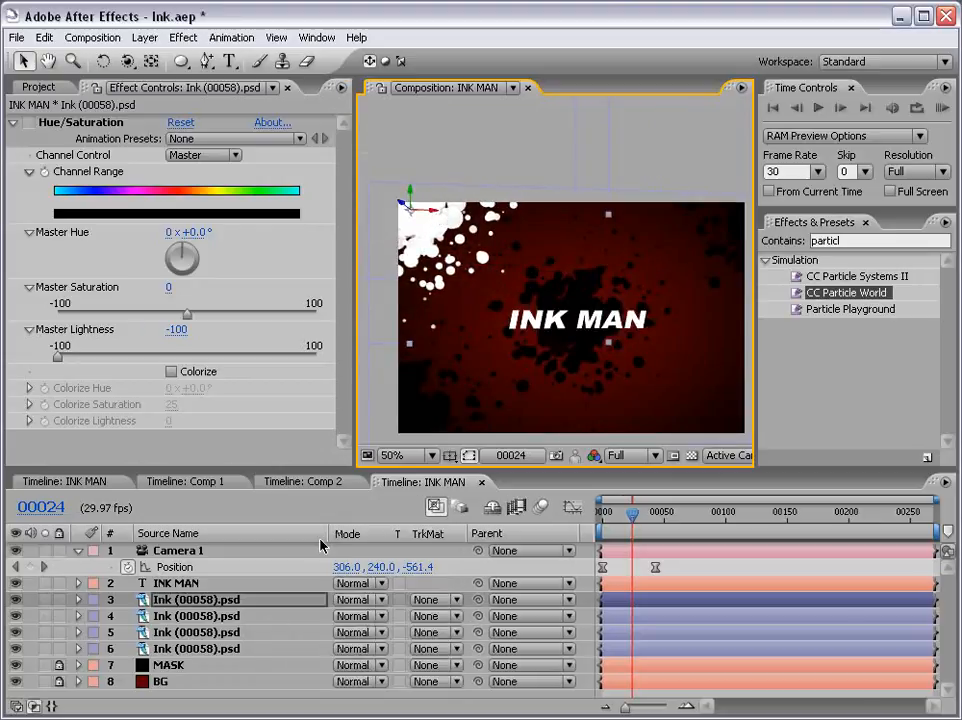
left_click(355, 583)
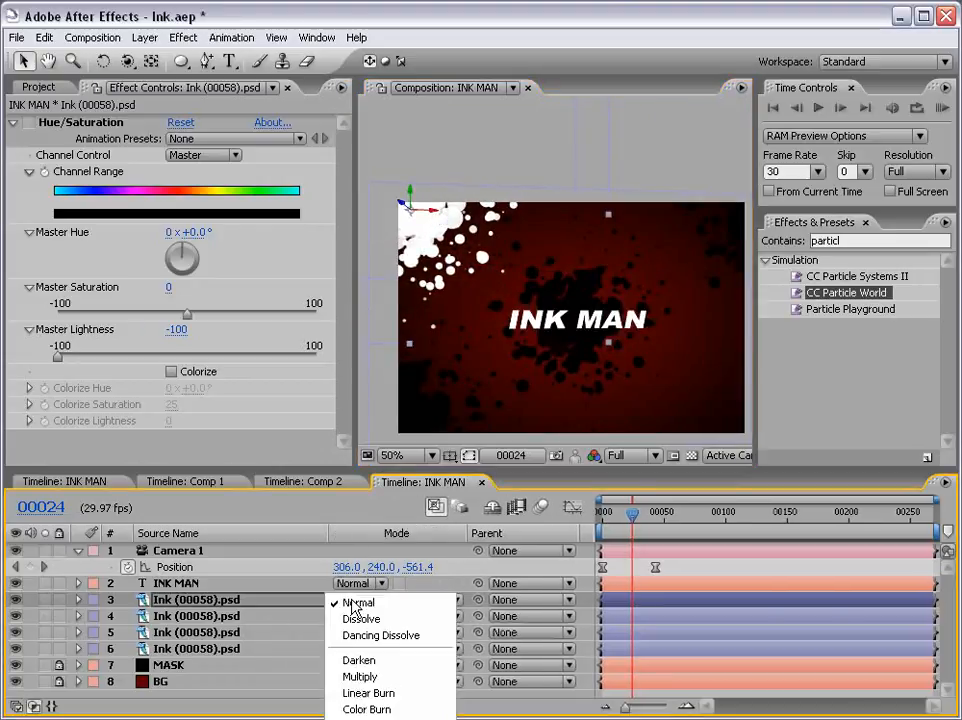
left_click(365, 718)
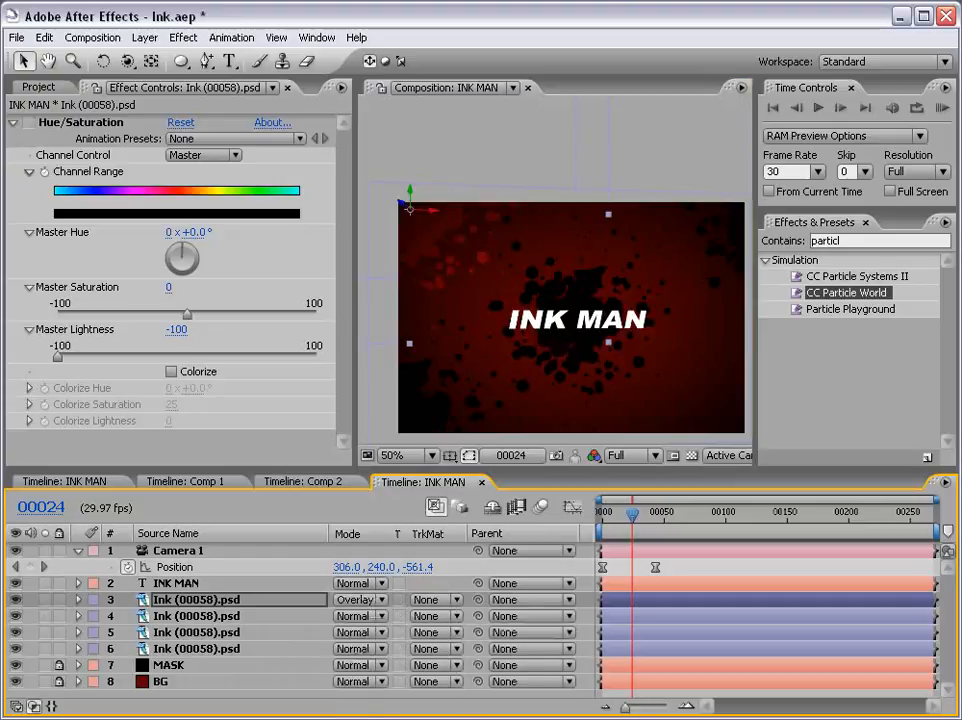
left_click(358, 594)
left_click(392, 311)
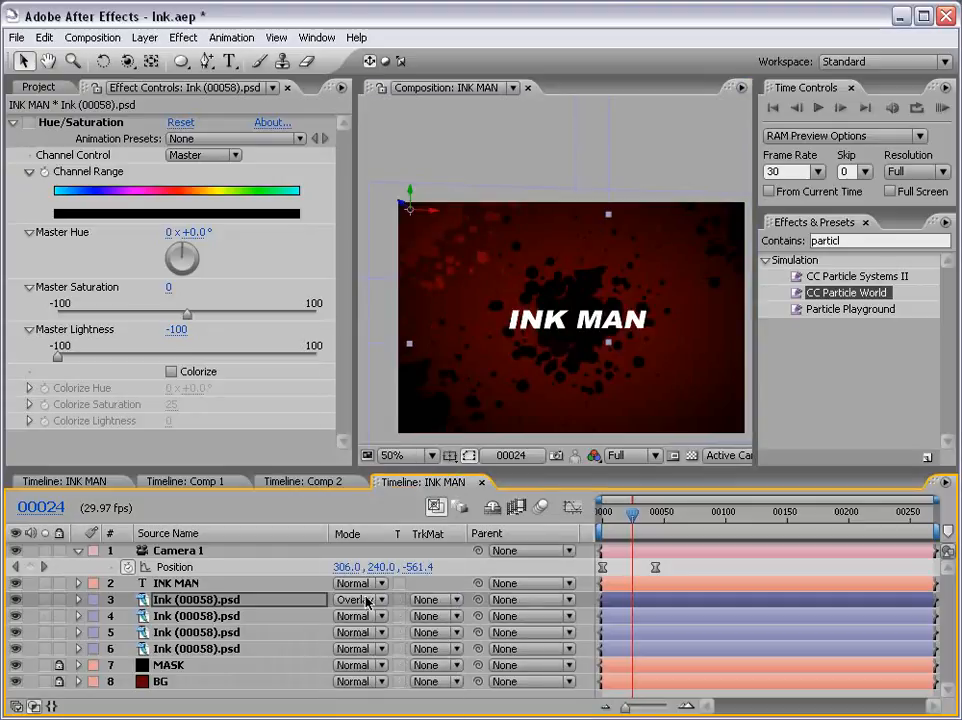
left_click_drag(424, 211, 430, 212)
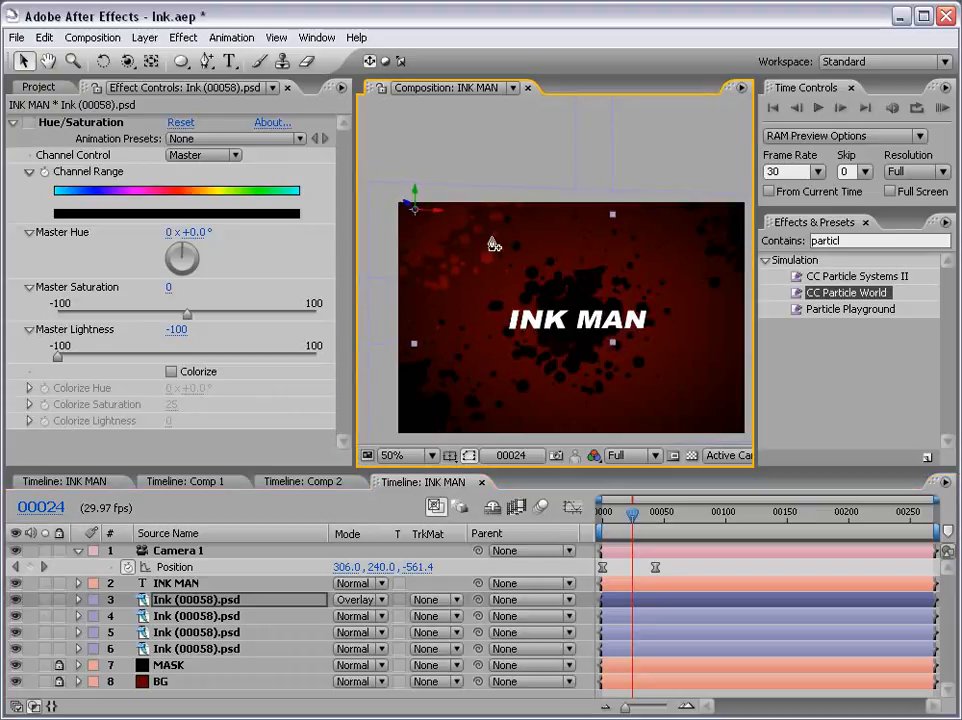
- Duplicate the Overlay ink layer twice, placing one copy at the frame's lower right and the other at its lower middle
key("ctrl+d")
mouse_move(435, 210)
left_mouse_down()
mouse_move(697, 217)
mouse_move(707, 431)
left_mouse_up()
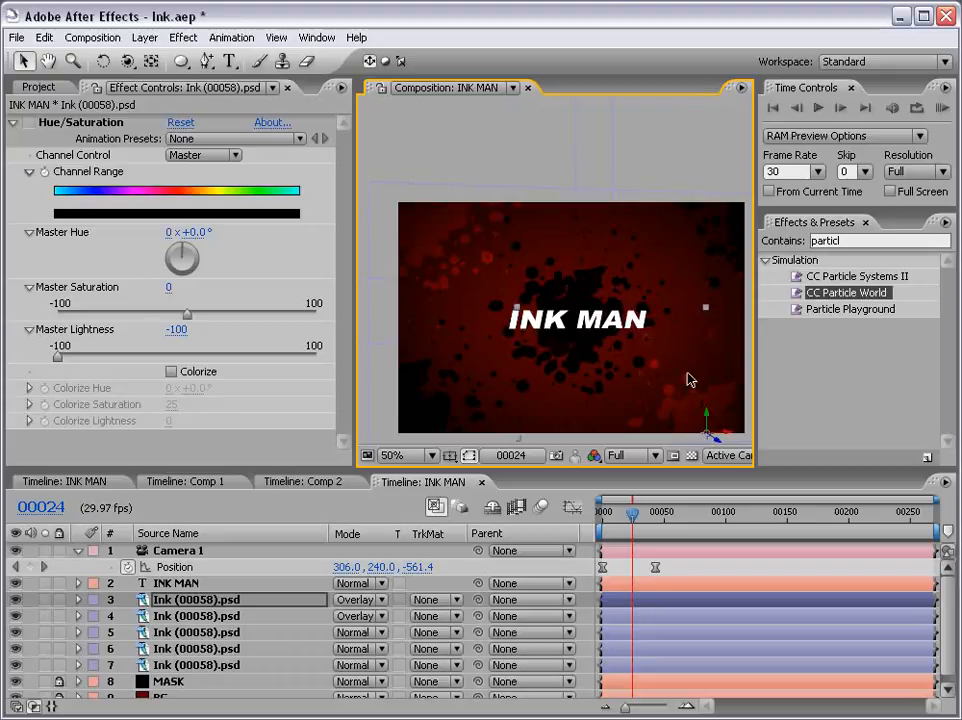
key("ctrl+d")
left_click_drag(726, 441, 532, 437)
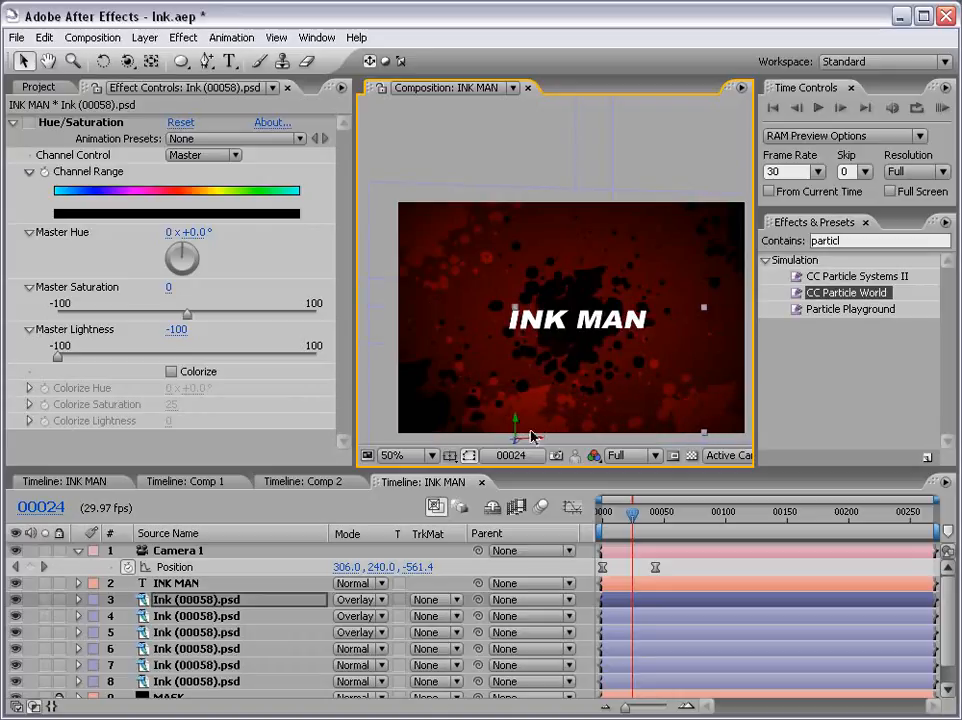
- Push the three Overlay ink layers back together along the Z axis
left_click(172, 619, "ctrl")
left_click(172, 634, "ctrl")
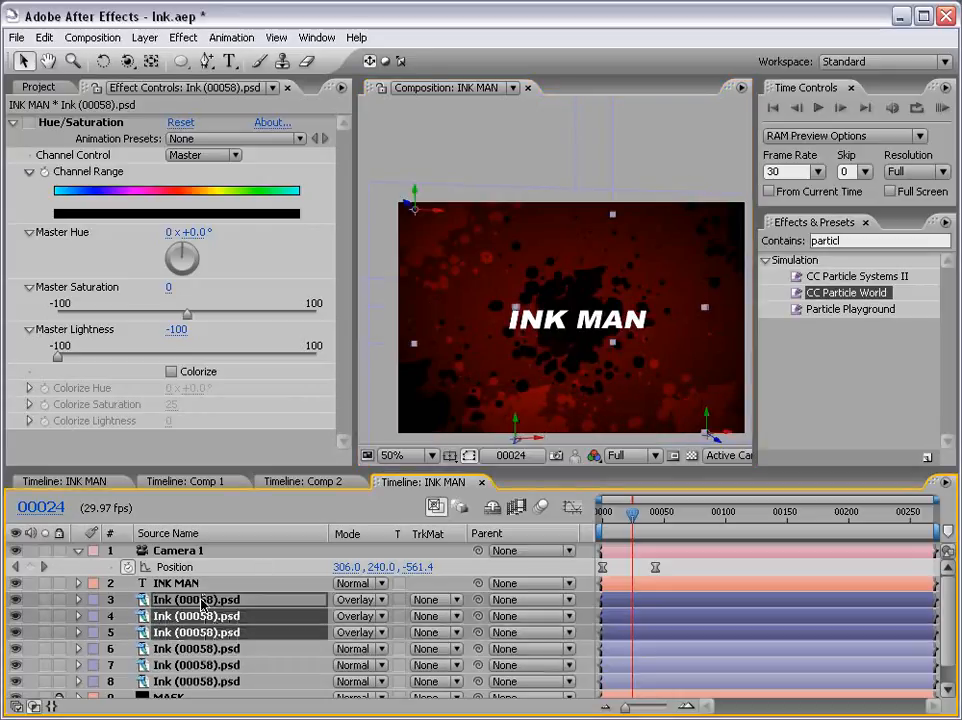
left_click_drag(702, 443, 693, 396)
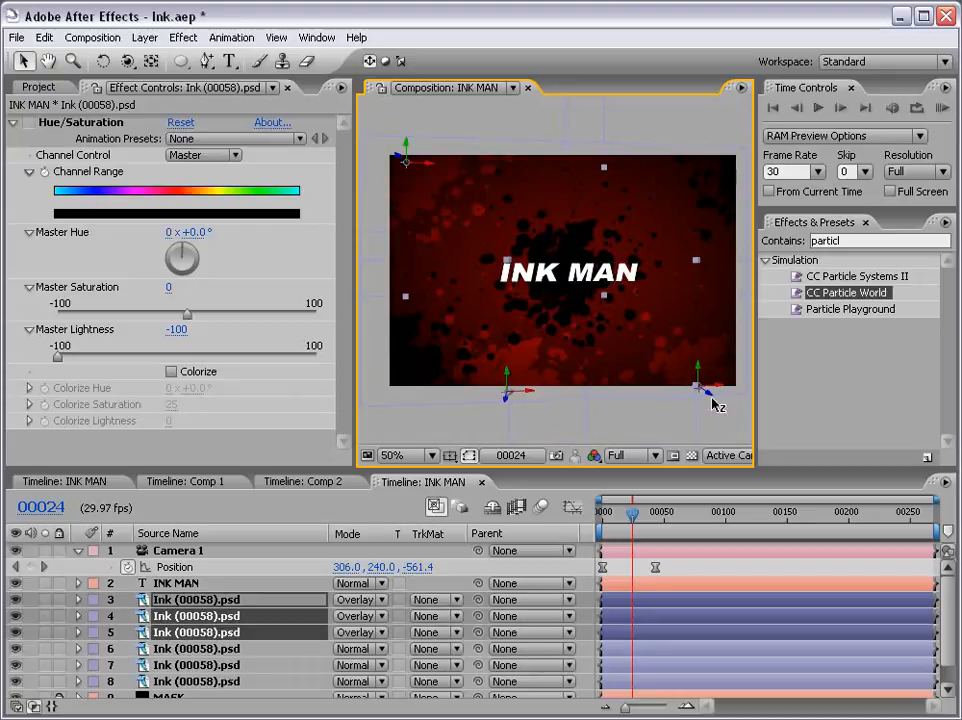
mouse_move(708, 395)
left_mouse_down()
mouse_move(580, 325)
mouse_move(595, 324)
mouse_move(634, 413)
left_mouse_up()
- Enlarge the topmost Overlay ink layer to a Scale of 137.9%
left_click(676, 613)
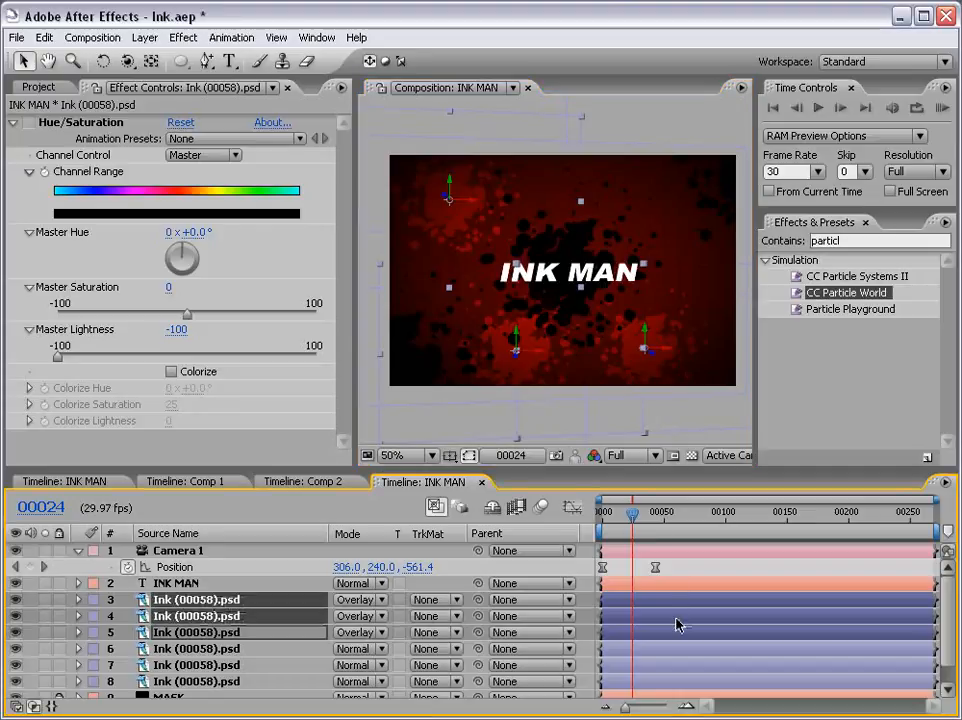
left_click(706, 552)
left_click(677, 601)
key("s")
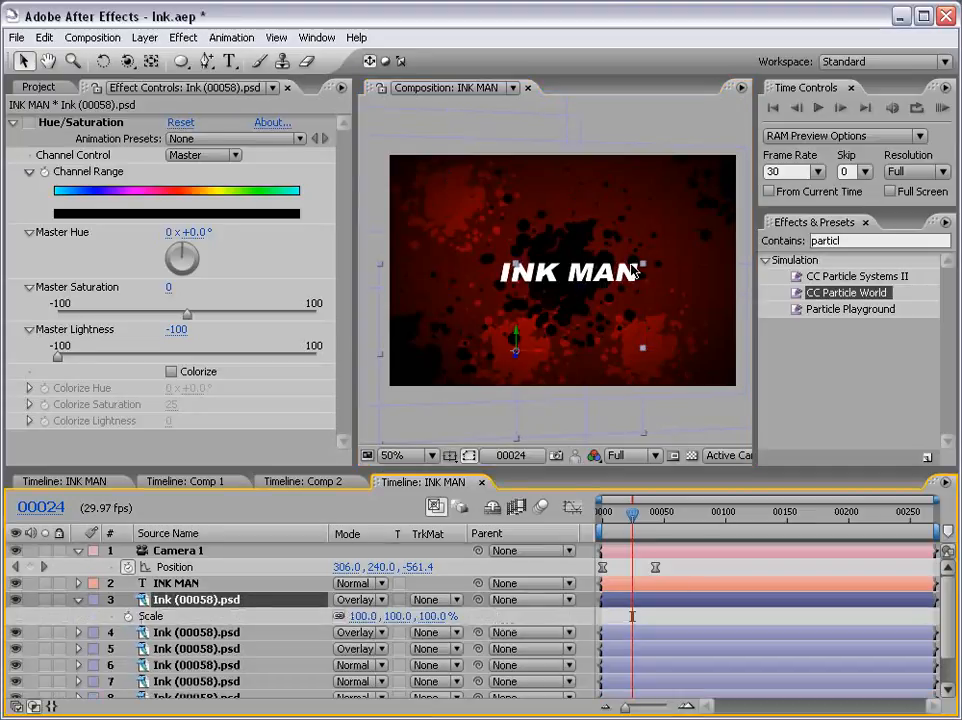
left_click_drag(644, 270, 689, 237)
- Shrink the lower-right Overlay splatter and move it up to the upper right of the title
left_click(667, 636)
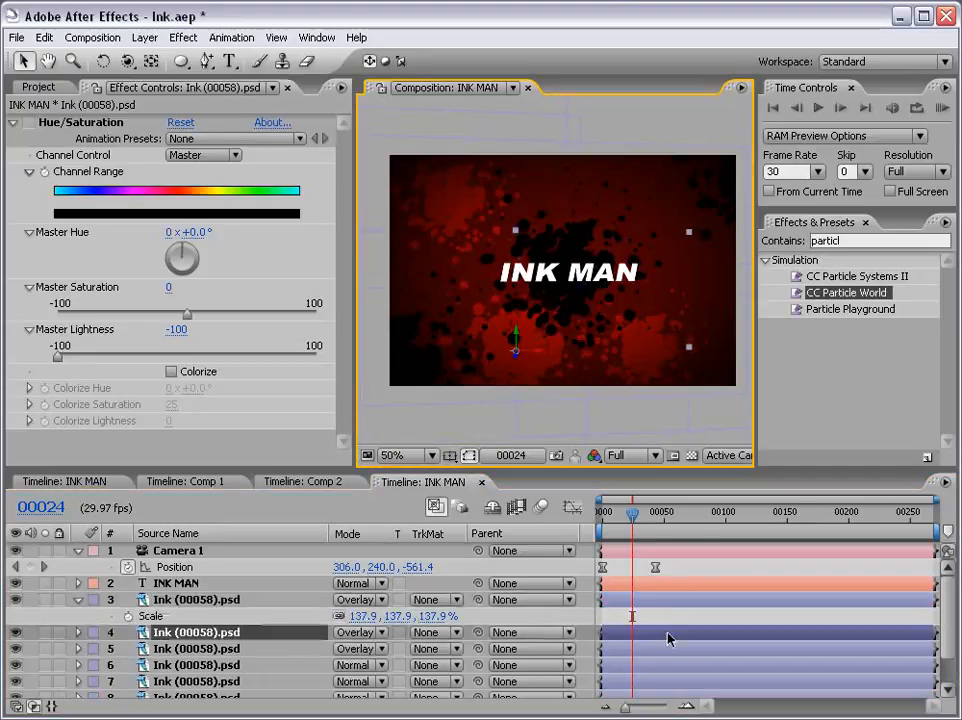
left_click_drag(516, 266, 519, 292)
left_click_drag(645, 335, 637, 160)
left_click(544, 369)
left_click(653, 635)
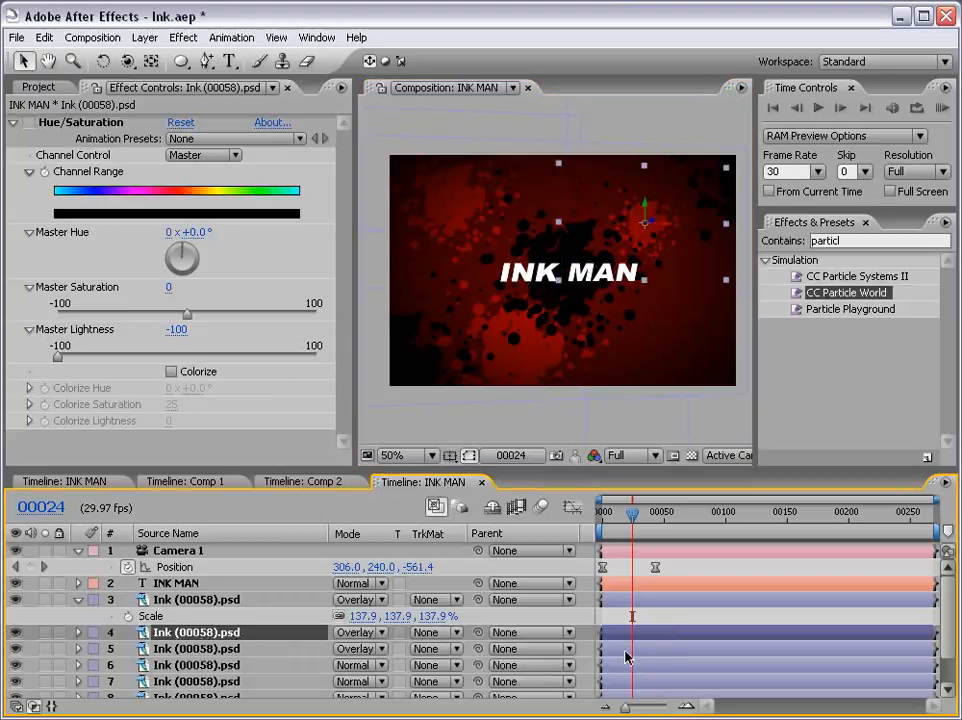
- Shift the upper-left Overlay splatter toward the left edge and move the enlarged one to the lower-right corner
left_click(625, 651)
mouse_move(471, 200)
left_mouse_down()
mouse_move(499, 196)
mouse_move(406, 210)
left_mouse_up()
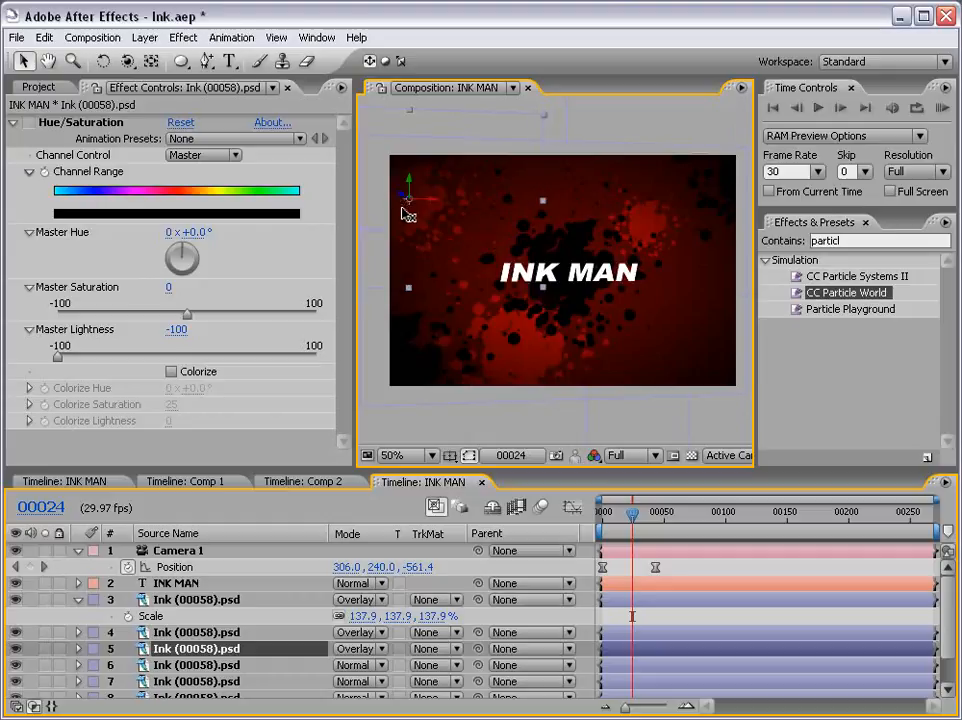
left_click(626, 600)
left_click_drag(563, 353, 755, 365)
left_click_drag(677, 336, 674, 386)
- Shift the black ink splatter in the upper-right corner slightly to the left
left_click(637, 662)
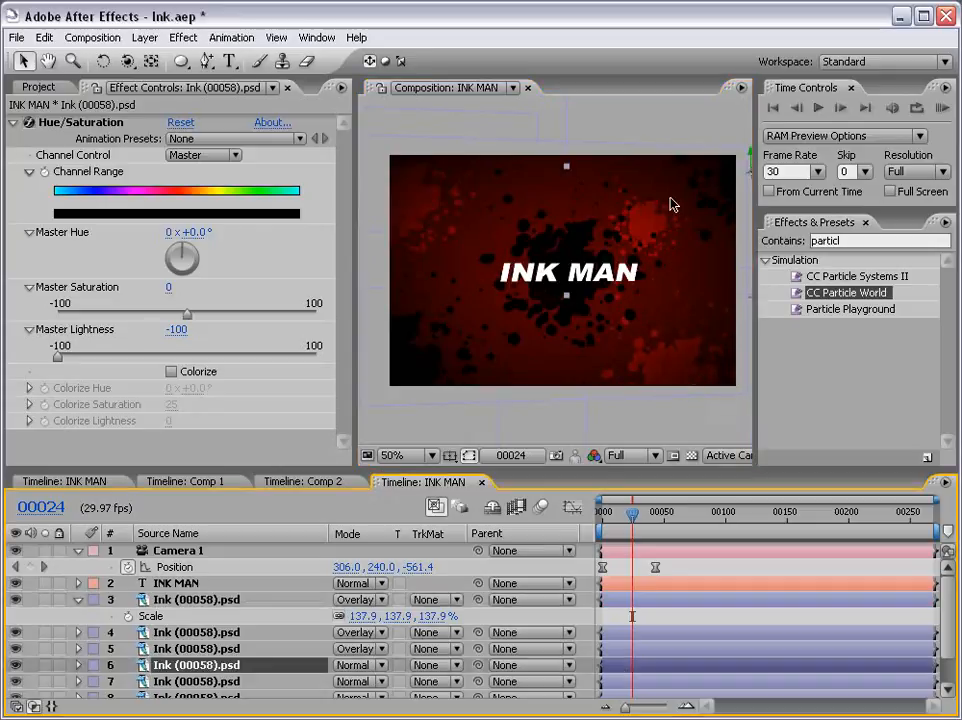
key("comma")
left_click_drag(664, 220, 651, 220)
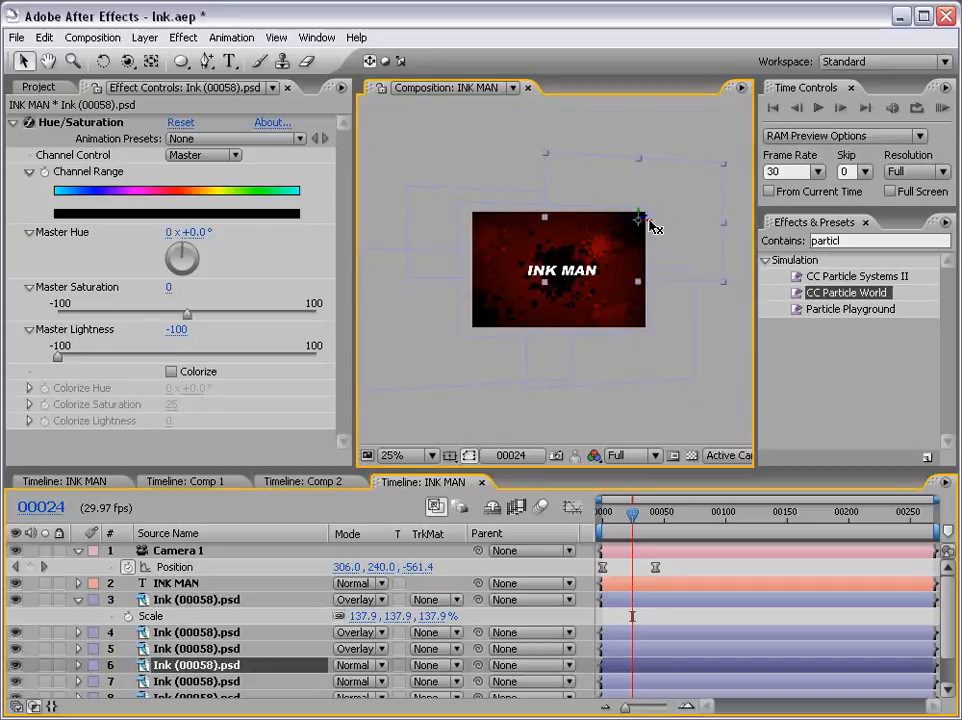
key("period")
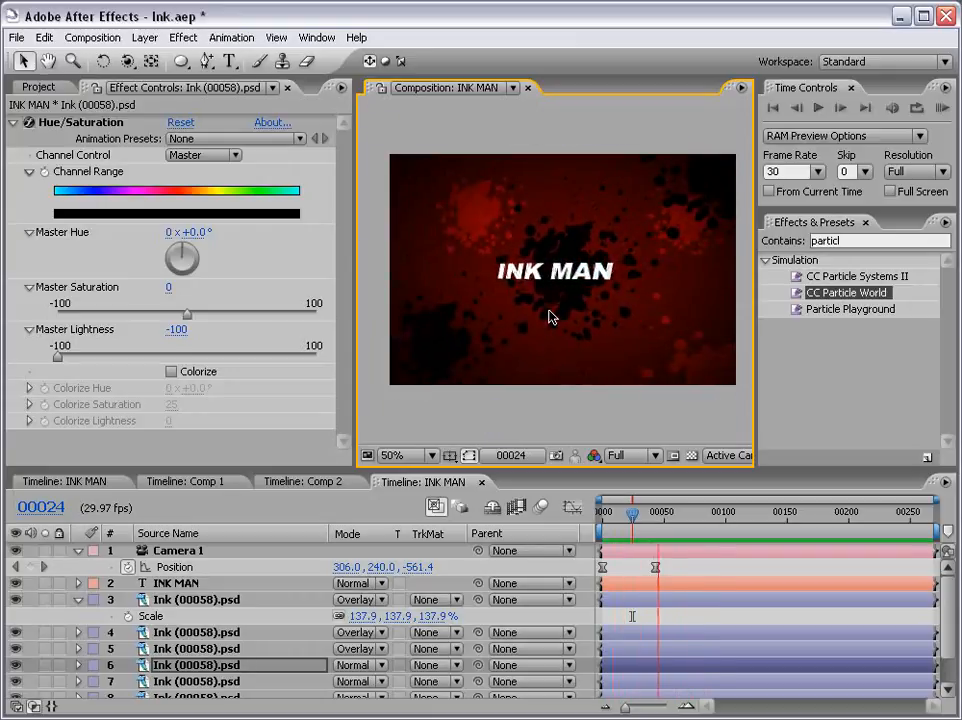
- Preview the camera move and inspect the splatter layout at frames 10 and 56
key("space")
key("space")
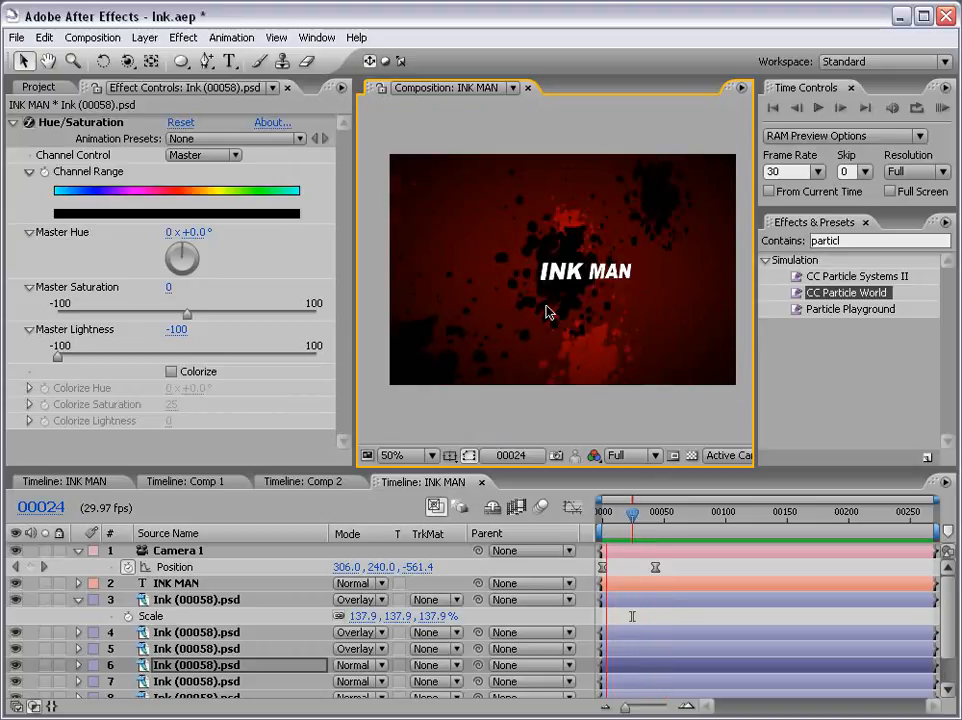
key("space")
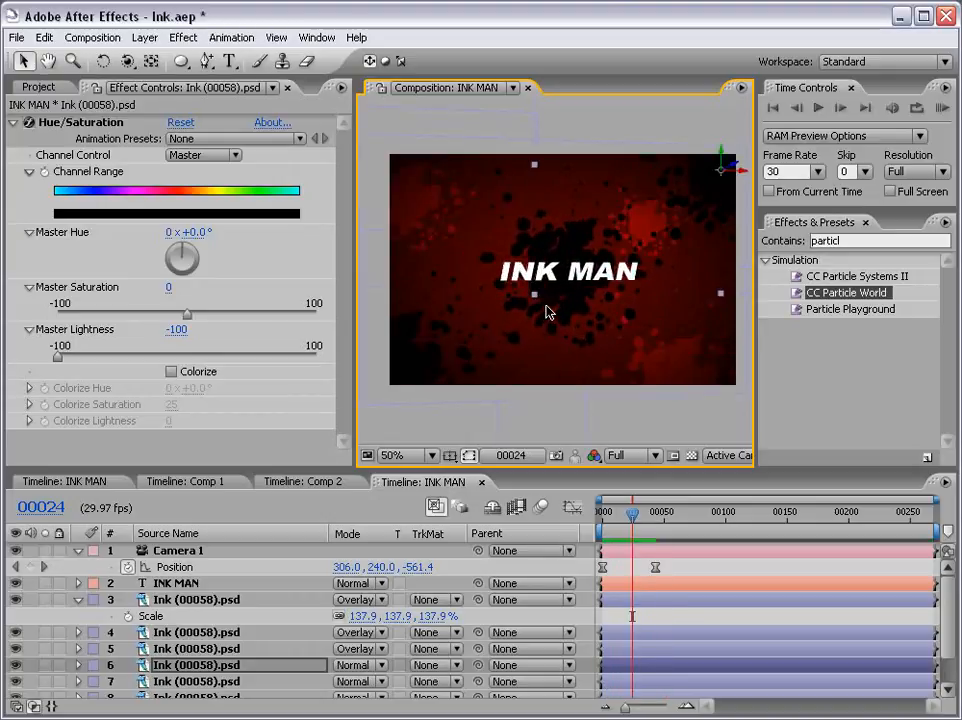
left_click_drag(633, 514, 615, 513)
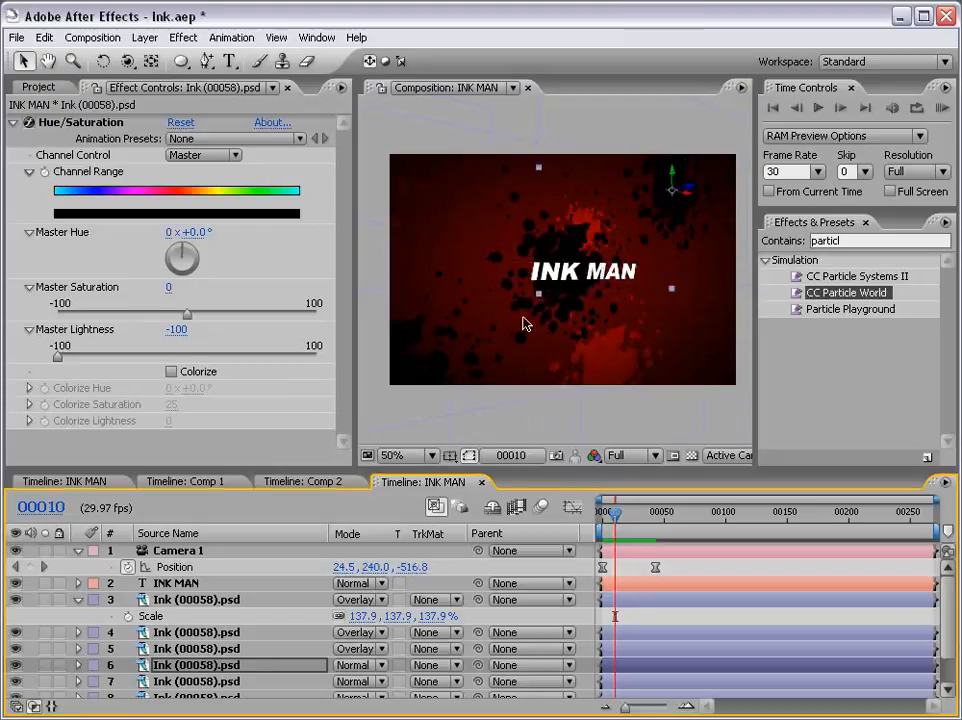
left_click(672, 512)
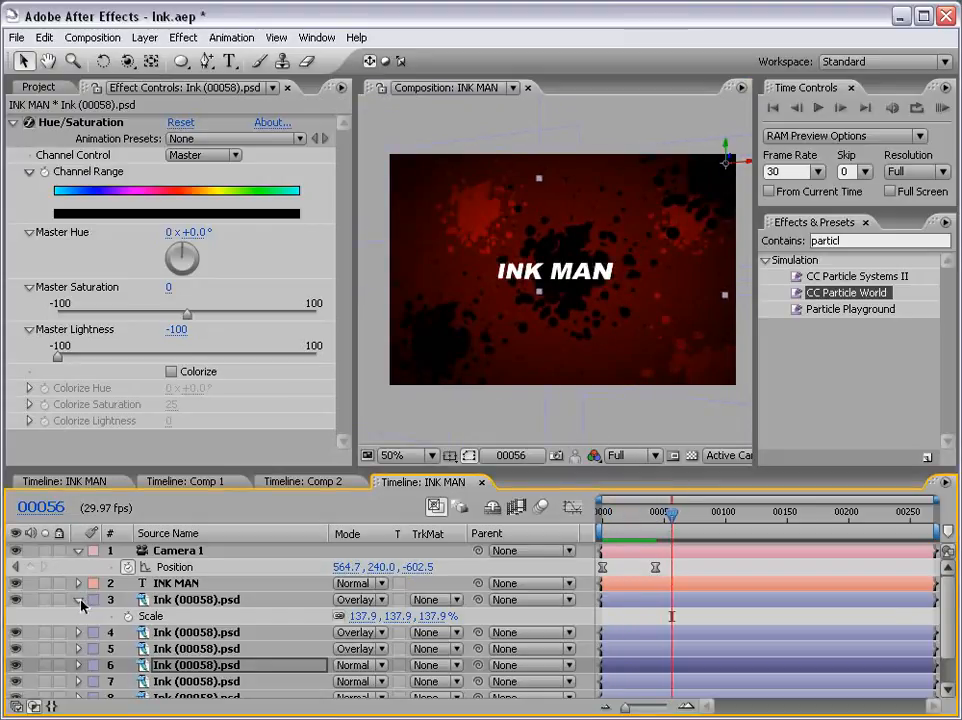
- Rename each of the three Overlay ink layers to R
left_click(79, 601)
left_click(183, 633)
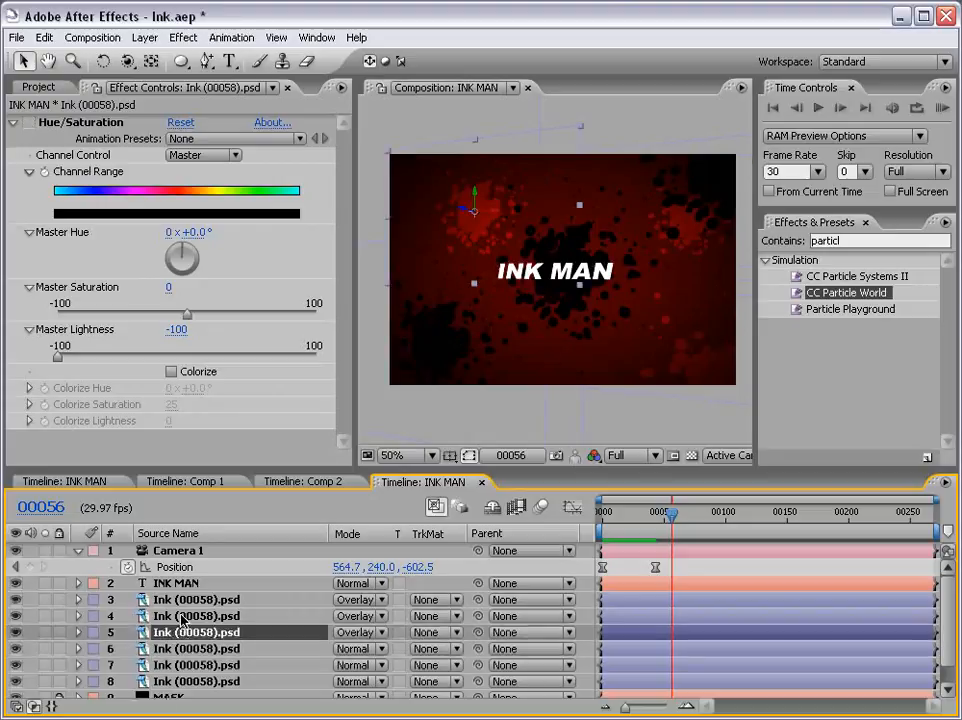
key("Return")
type("R")
left_click(183, 617)
key("Return")
type("R")
left_click(186, 600)
key("Return")
type("R")
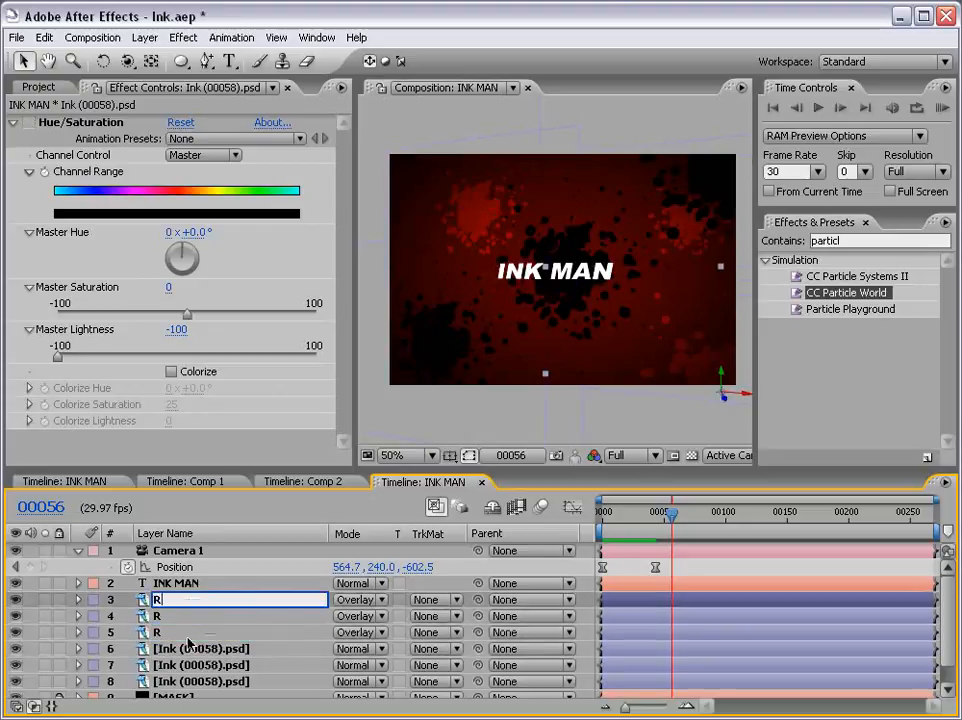
- Rename each of the three black ink layers in Normal mode to B
left_click(183, 651)
key("Return")
type("N")
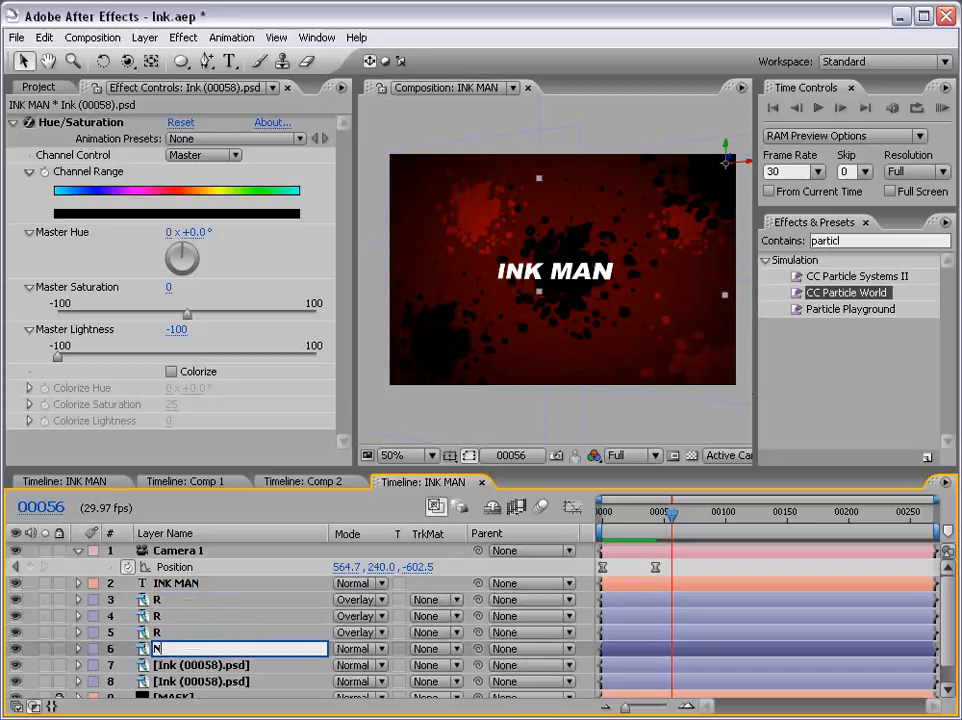
left_click(183, 665)
key("Return")
type("B")
left_click(175, 681)
key("Return")
type("B")
- Duplicate the black ink splatter in the upper-right corner and move the copy below the title, toward the frame's lower-left
left_click(168, 663)
left_click(165, 653)
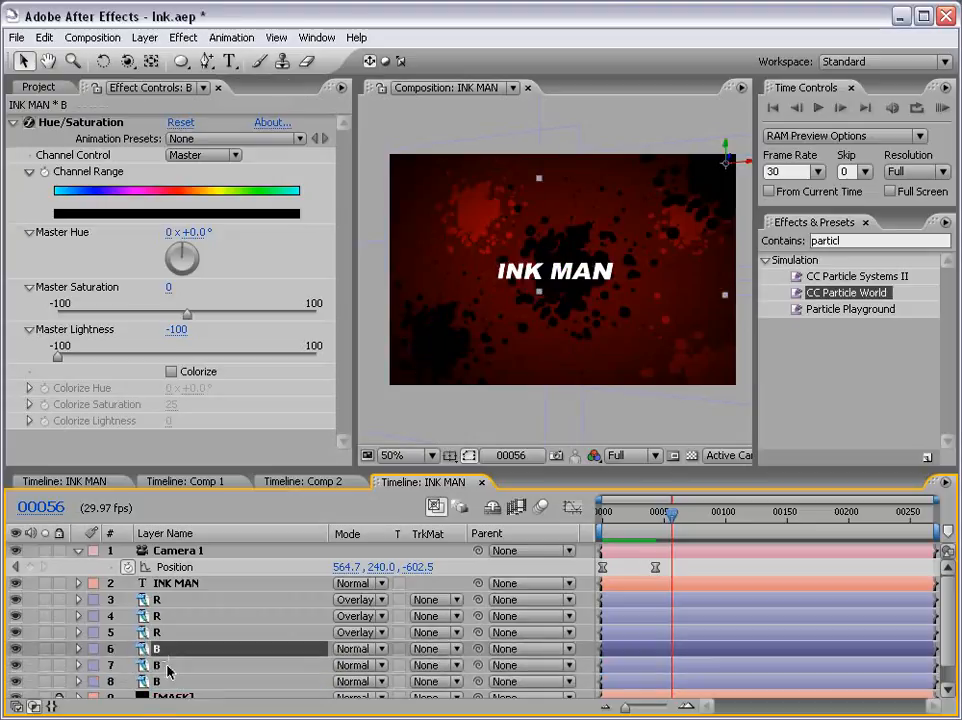
key("ctrl+d")
mouse_move(742, 165)
left_mouse_down()
mouse_move(578, 167)
mouse_move(567, 208)
mouse_move(575, 247)
mouse_move(541, 217)
mouse_move(424, 163)
mouse_move(470, 193)
mouse_move(466, 316)
mouse_move(455, 308)
left_mouse_up()
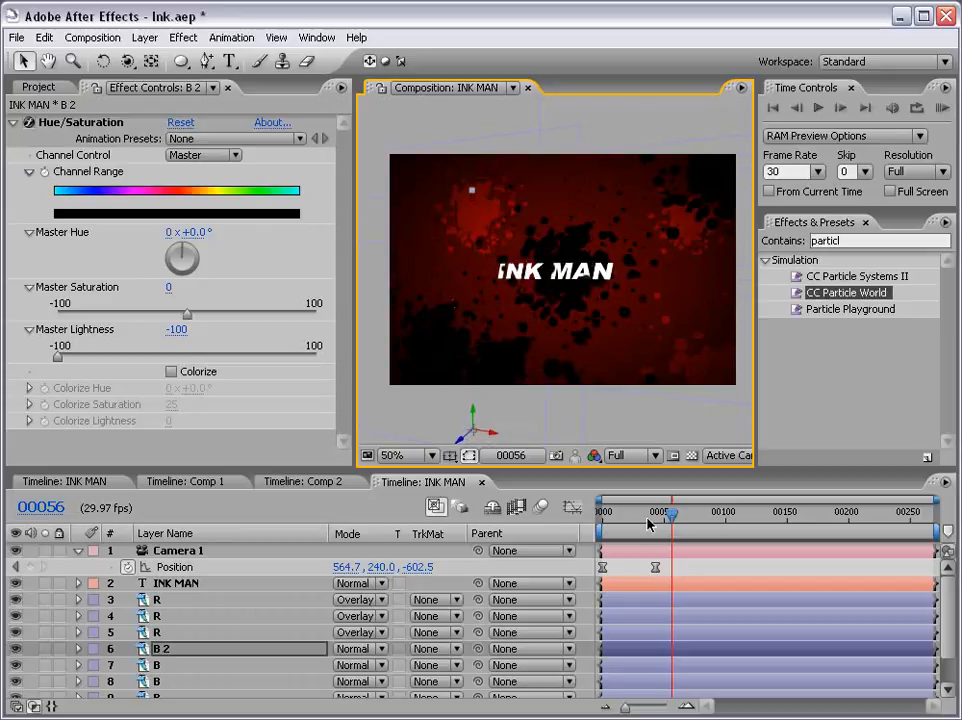
- At frame 30, duplicate the B 2 ink splatter and move the copy up beyond the frame's top edge
left_click_drag(672, 519, 640, 522)
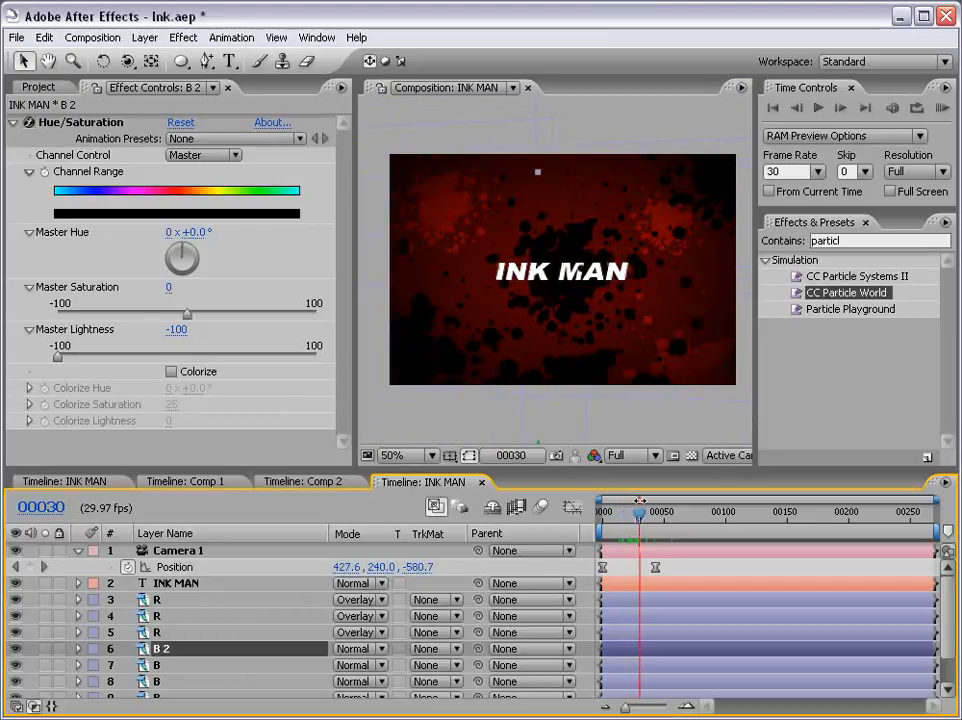
key("ctrl+d")
key("comma")
key("comma")
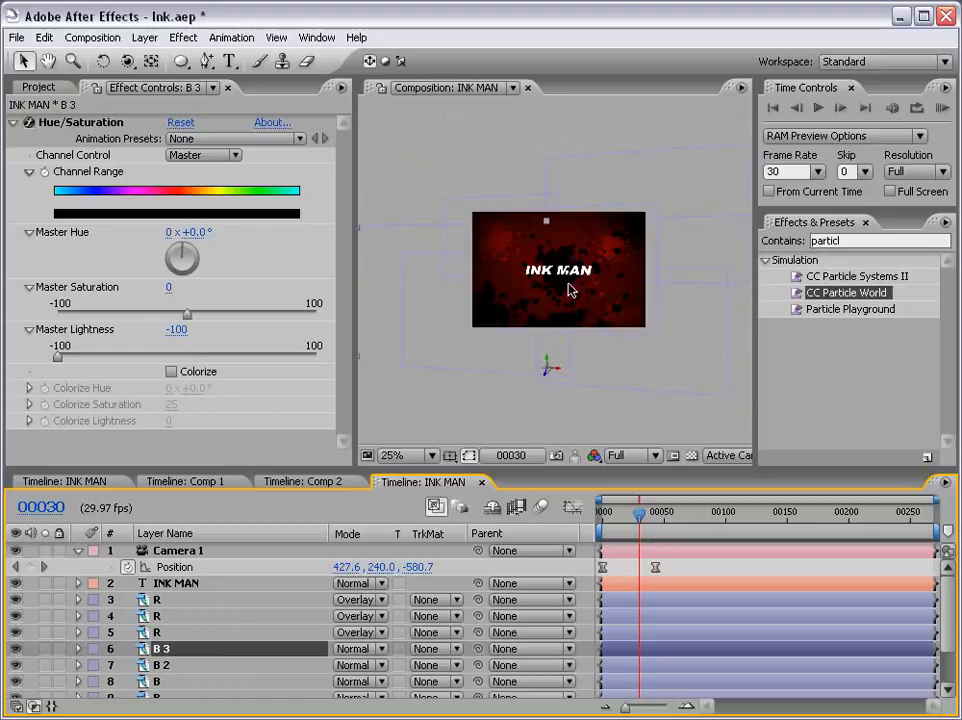
left_click_drag(548, 365, 527, 260)
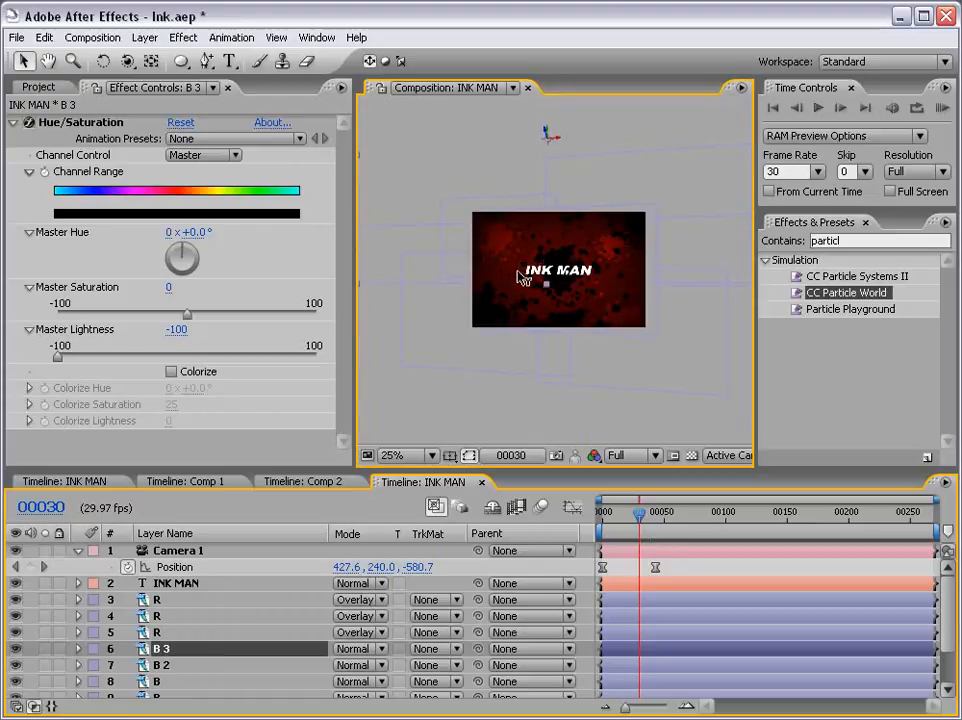
key("period")
key("period")
left_click_drag(640, 513, 622, 519)
key("period")
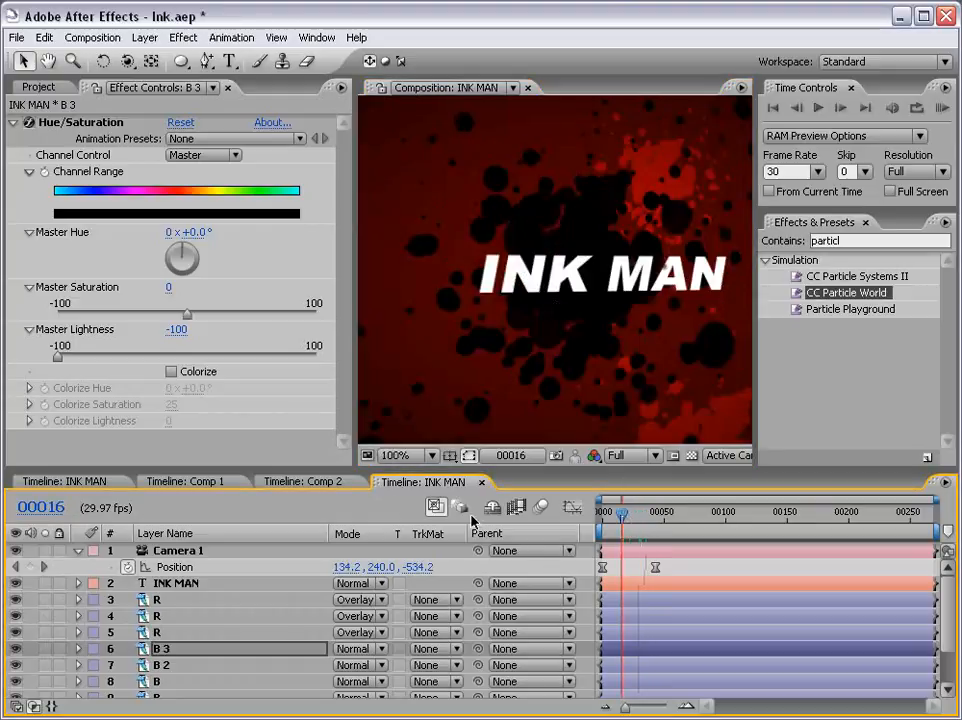
- Turn on motion blur for the INK MAN title and all R and B ink layers, and enable it for the composition
key("comma")
key("F4")
left_click_drag(413, 468, 414, 378)
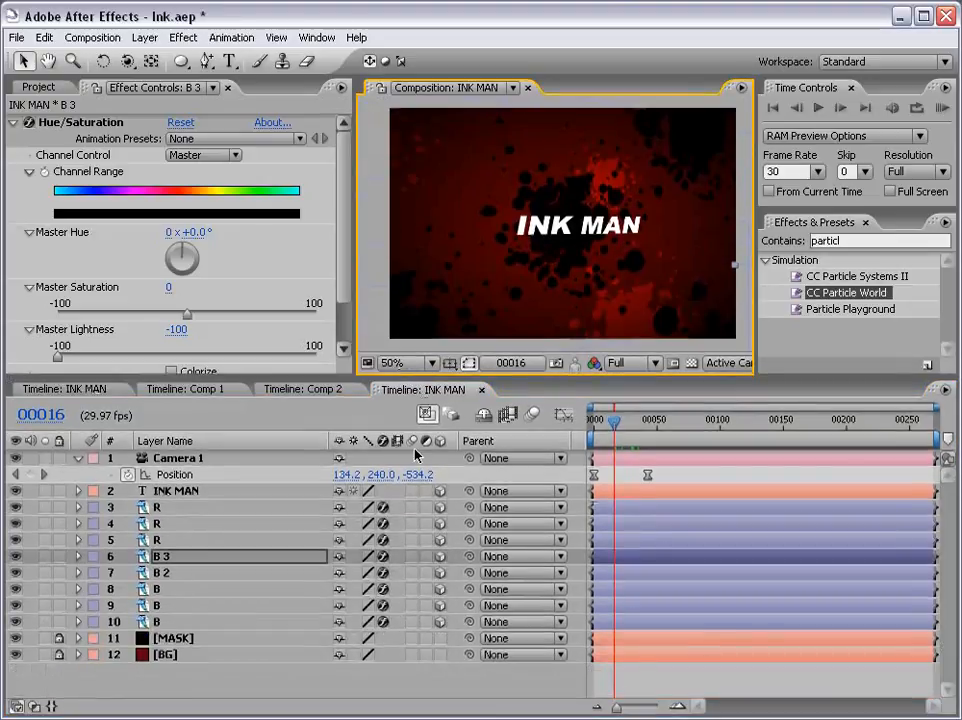
left_click_drag(412, 491, 412, 654)
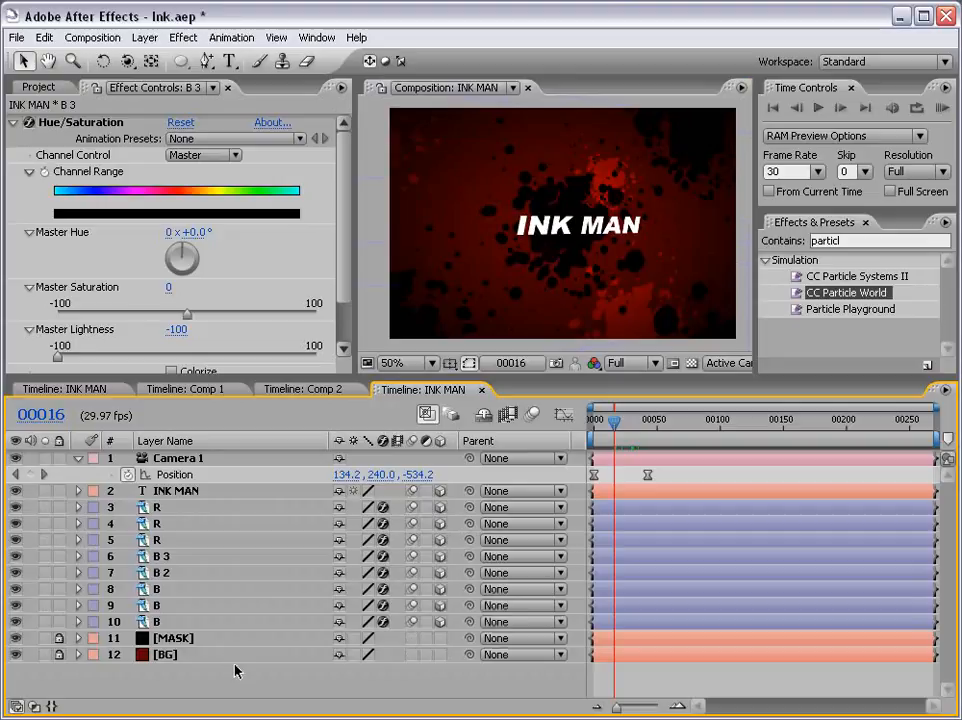
left_click_drag(490, 377, 484, 447)
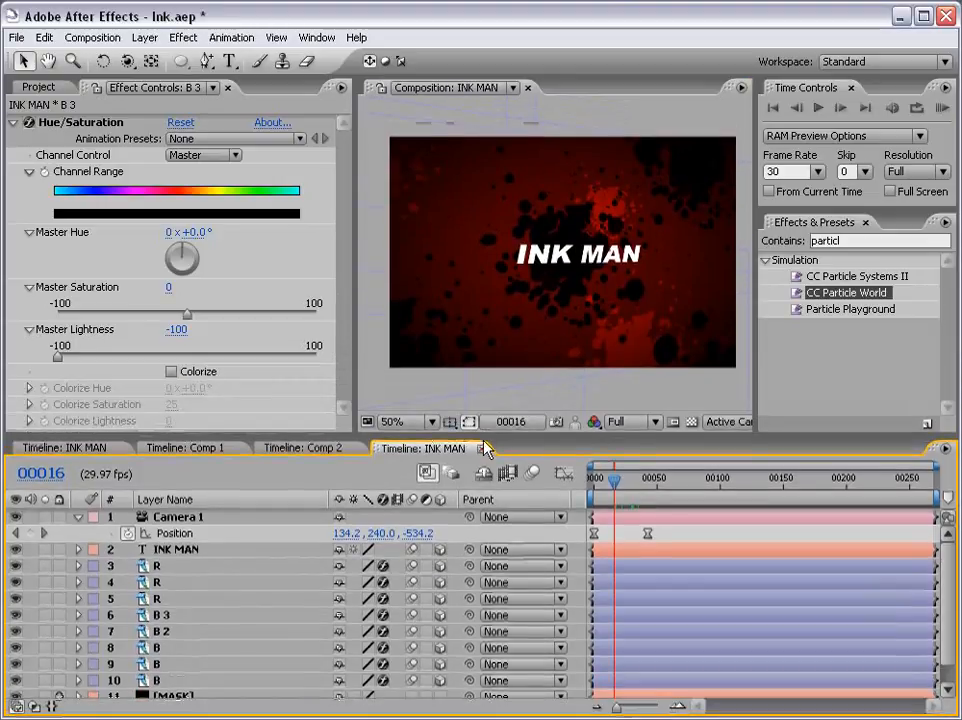
left_click(531, 474)
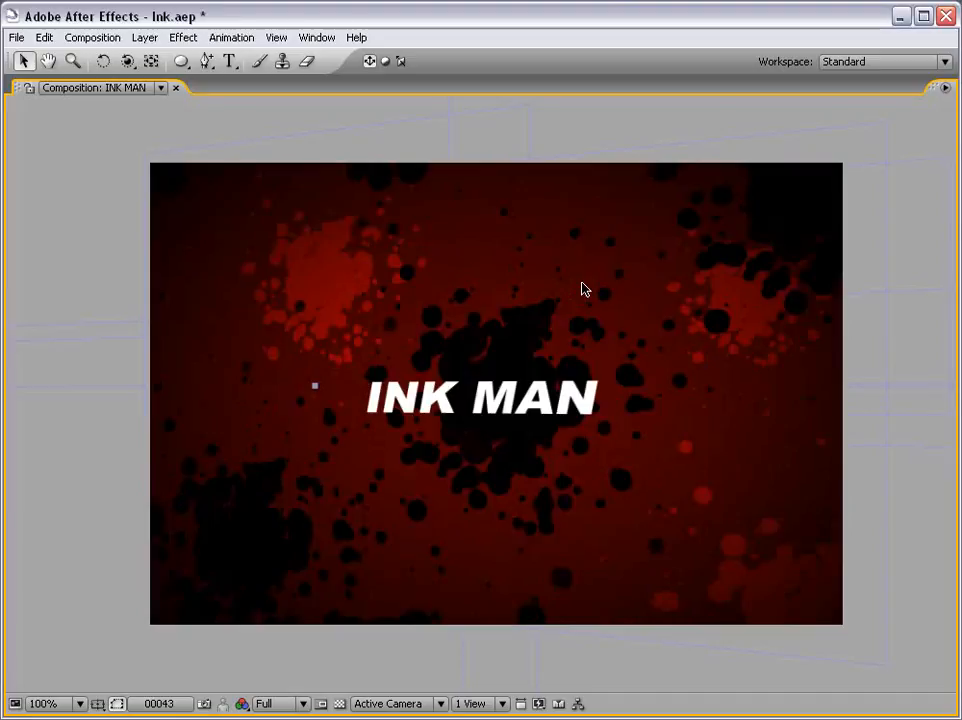
- Inspect the motion-blurred title and splatters enlarged at frame 19, and save the project
key("grave")
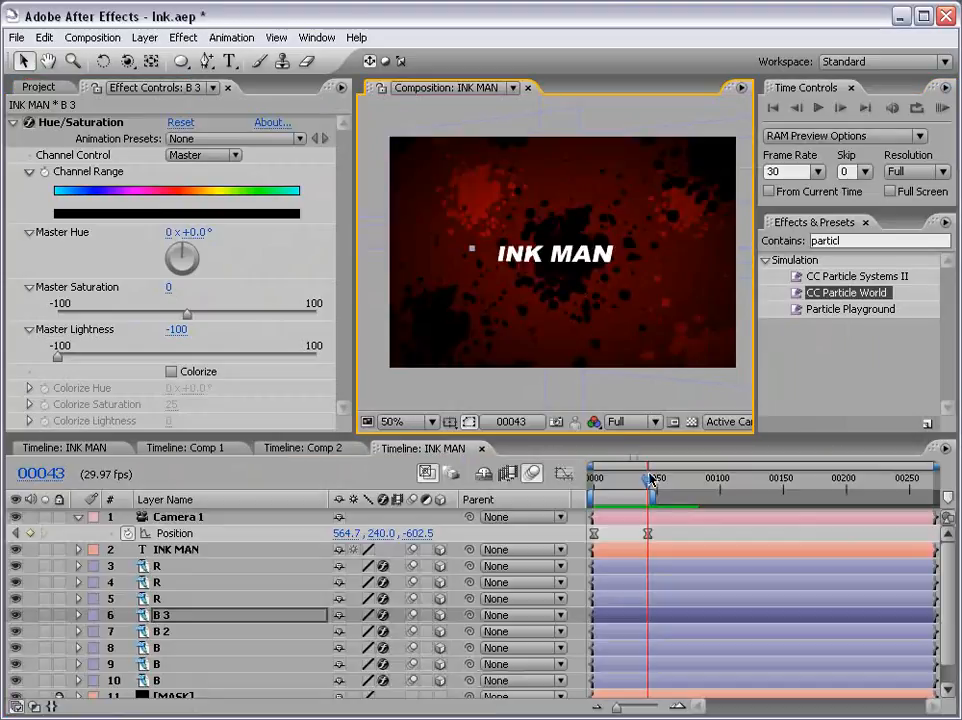
left_click(609, 482)
left_click_drag(609, 482, 622, 482)
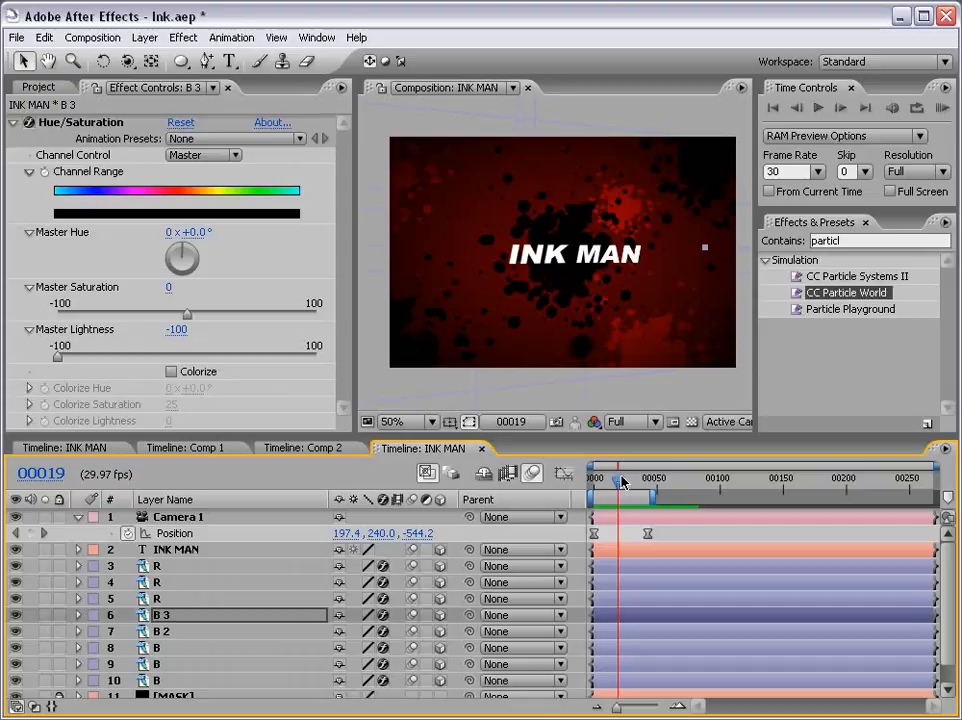
key("grave")
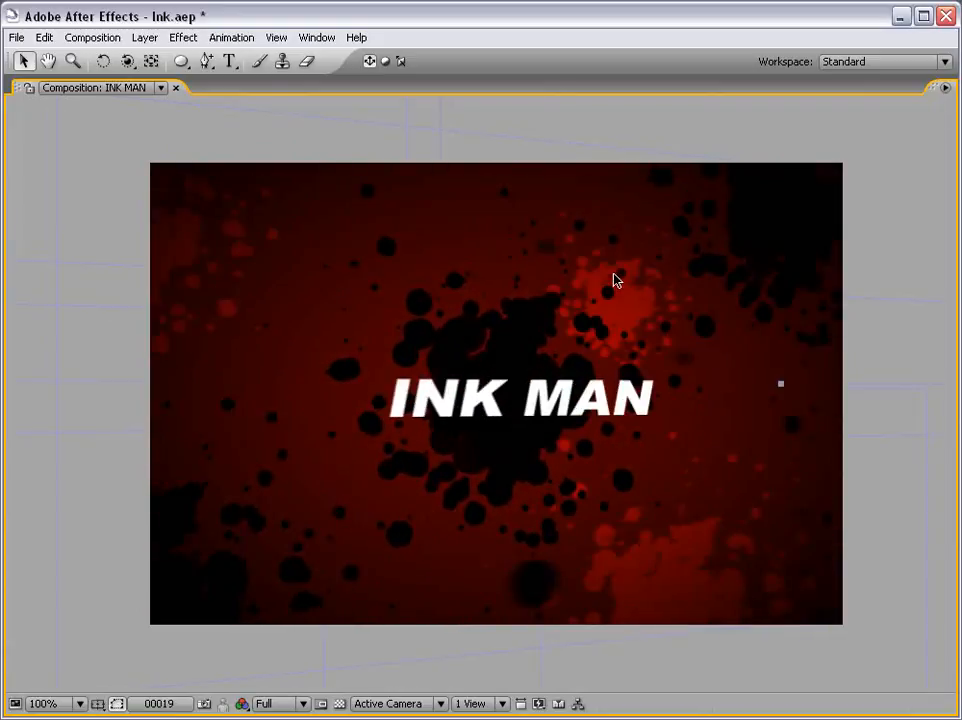
key("grave")
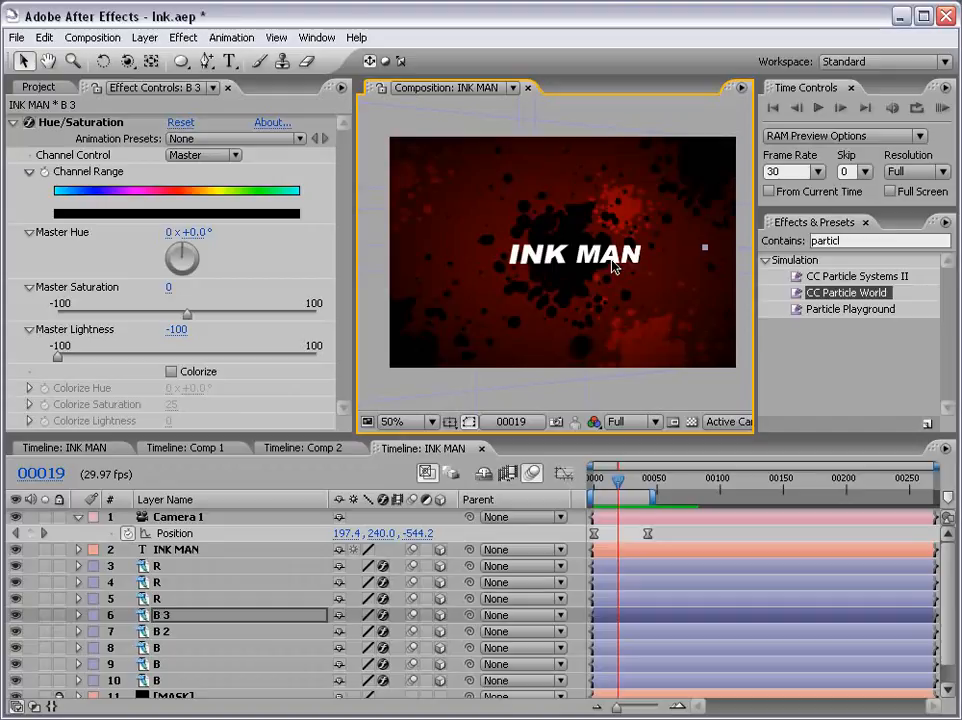
left_click(256, 528)
key("ctrl+s")
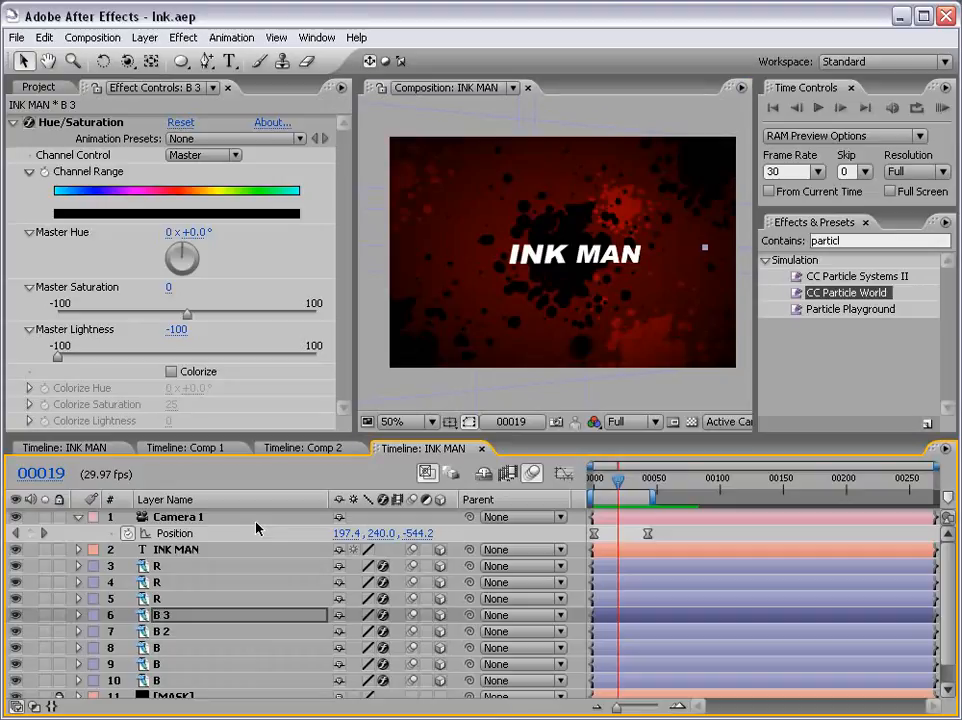
- Preview the falling ink drop animation in Comp 1 and look at frame 9
left_click(190, 449)
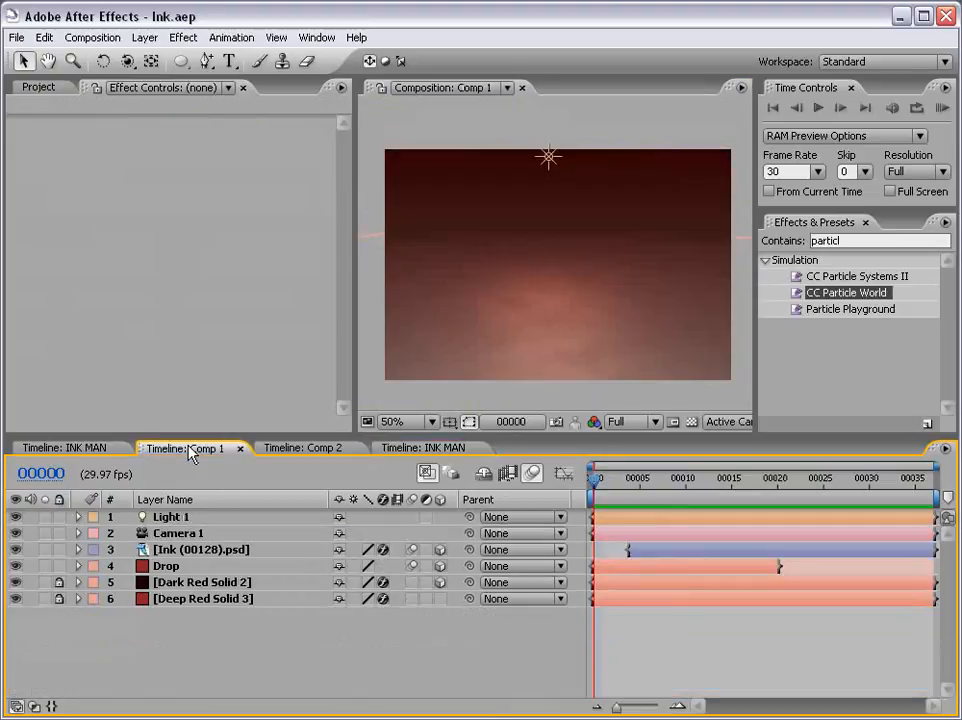
key("space")
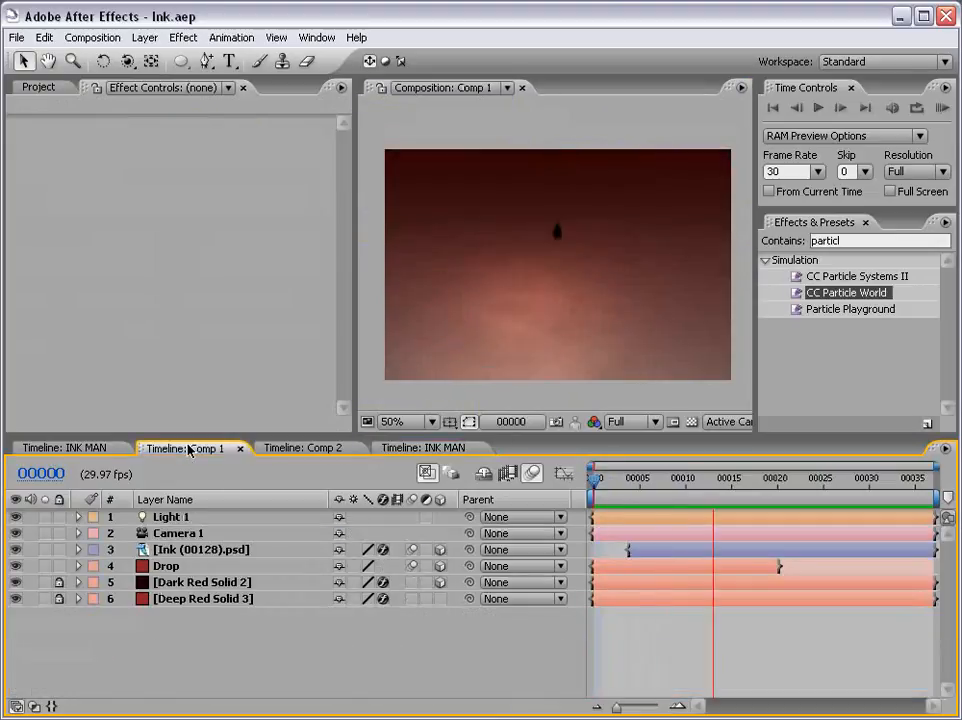
key("space")
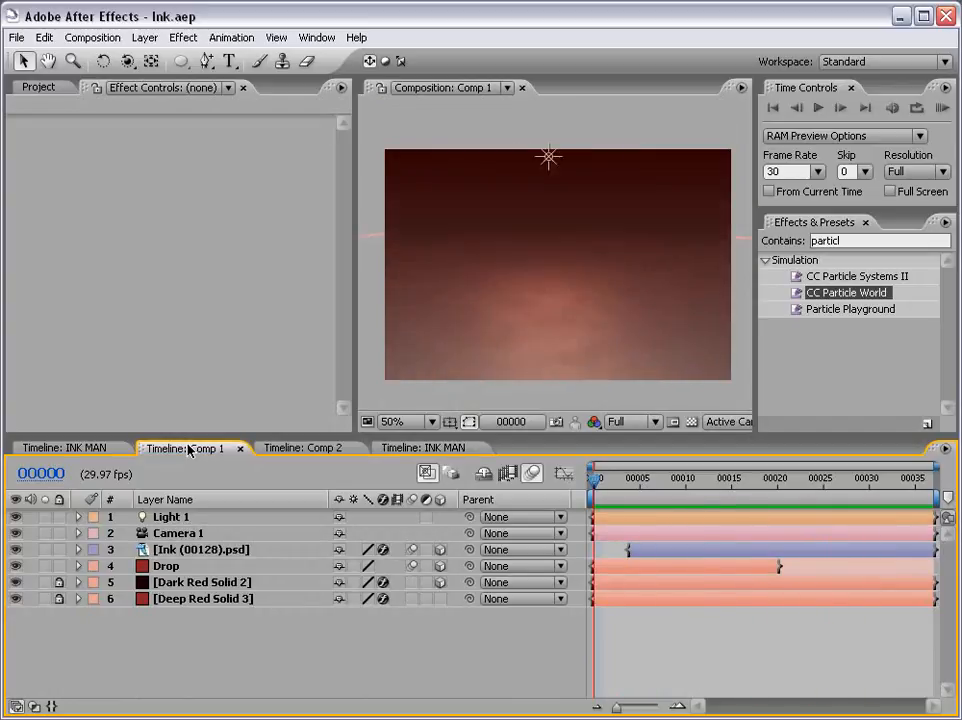
mouse_move(667, 480)
left_mouse_down()
mouse_move(804, 489)
mouse_move(674, 489)
left_mouse_up()
- Create a new composition with the default settings
left_click(93, 38)
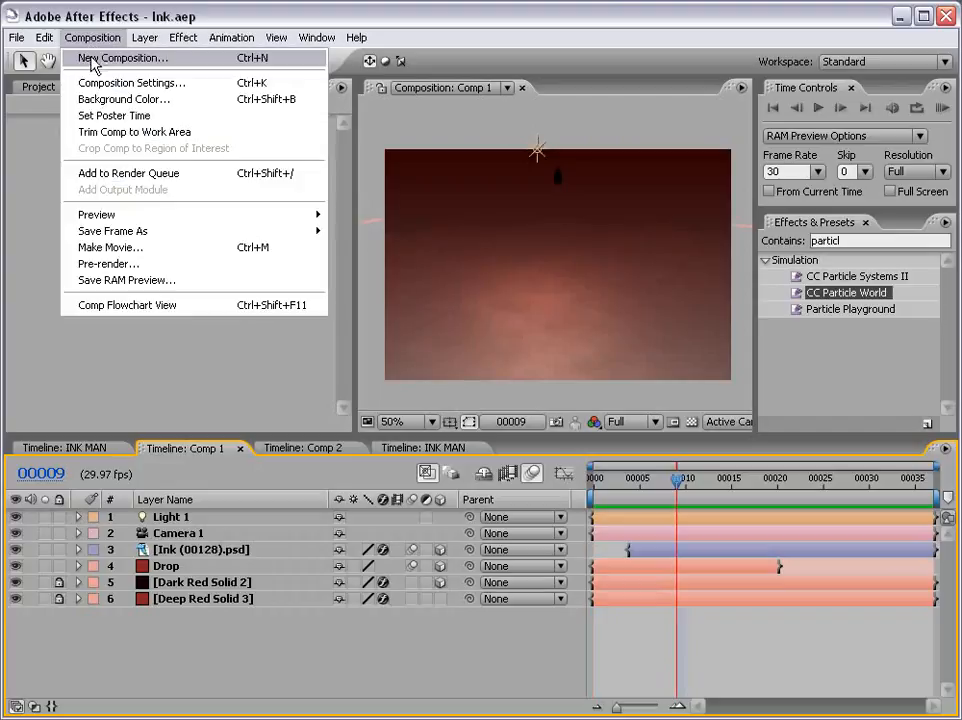
left_click(92, 60)
left_click(619, 600)
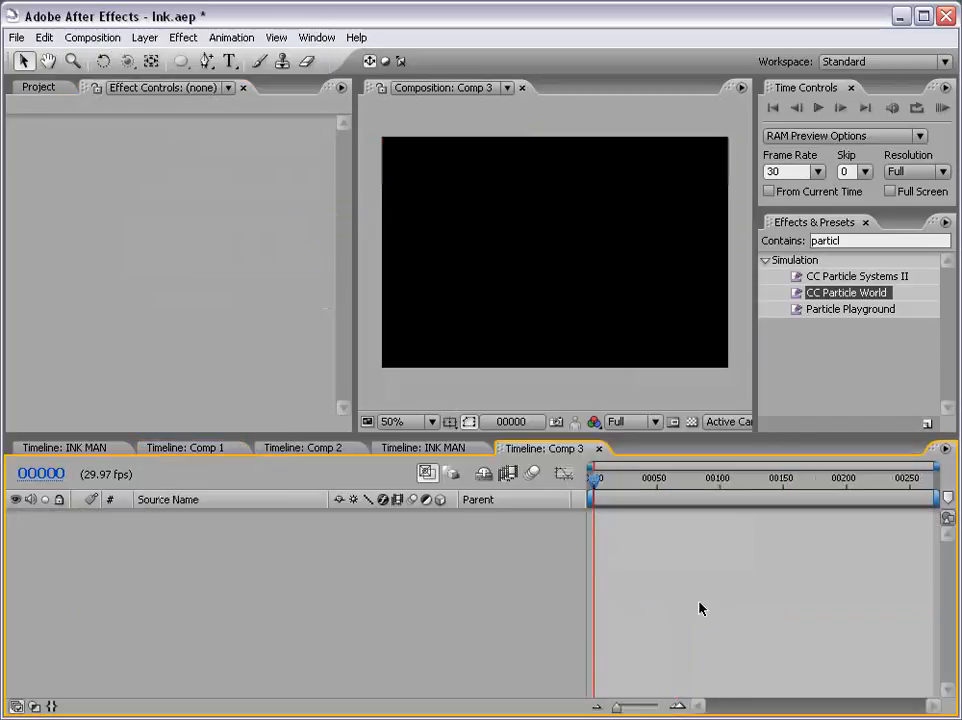
- Add a full-frame gray solid with the color 757575 to the new composition
left_click(145, 38)
mouse_move(153, 60)
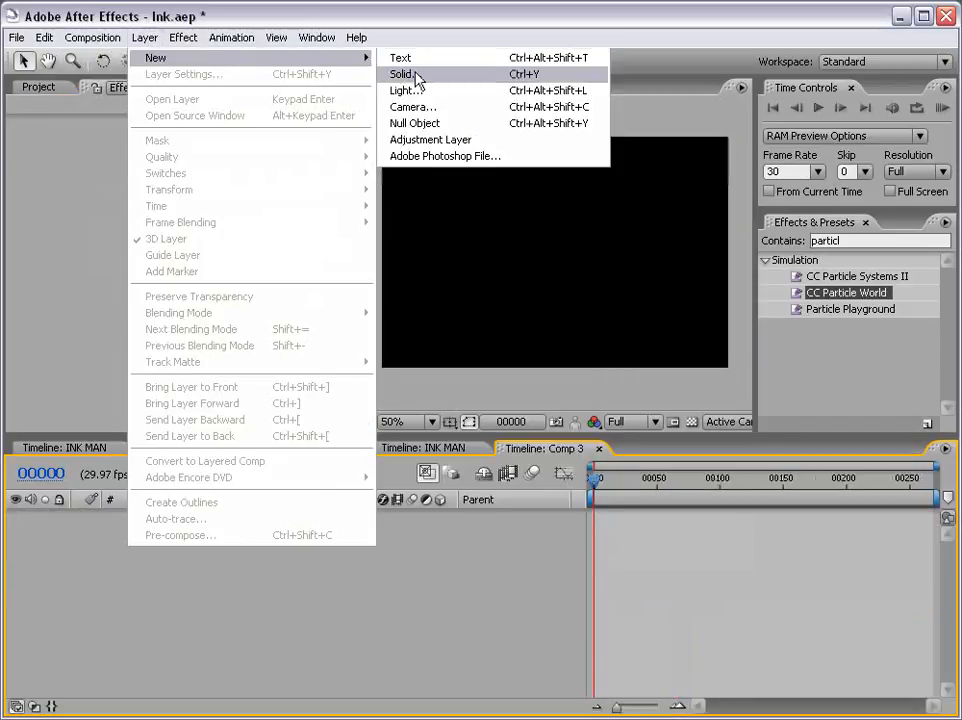
left_click(417, 76)
left_click(369, 379)
left_click_drag(300, 455, 269, 447)
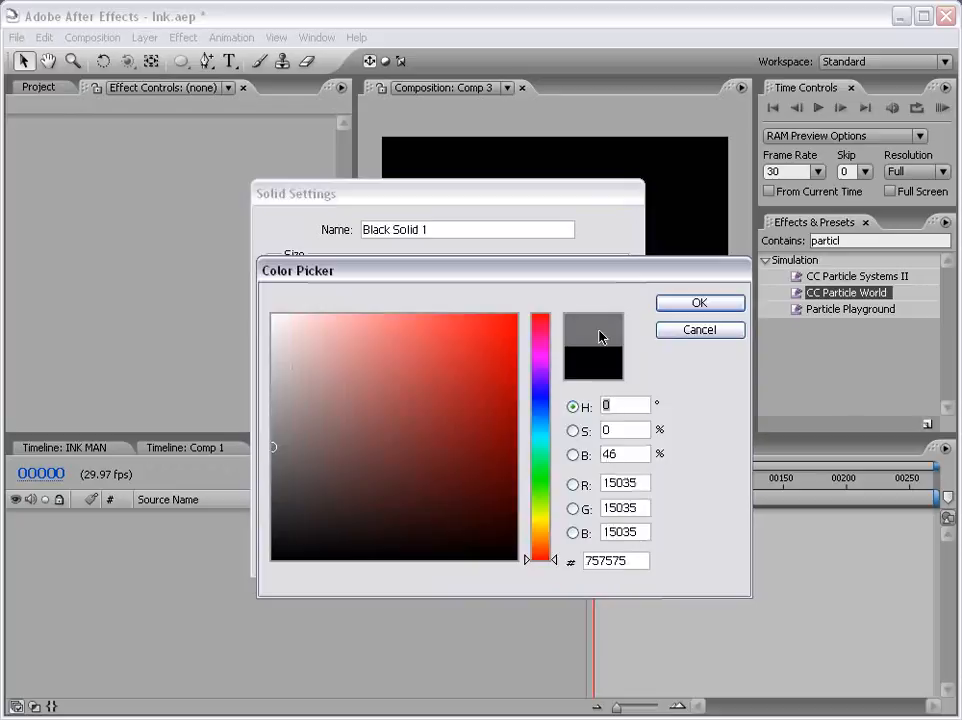
left_click(676, 304)
left_click(486, 549)
left_click(487, 552)
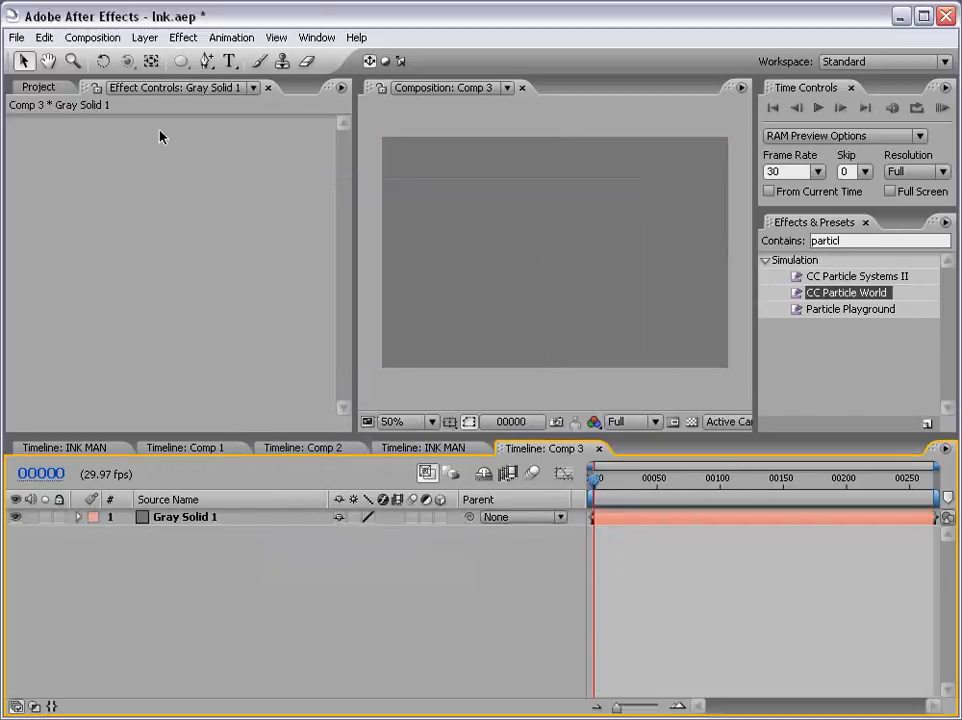
- Add a black 720 by 480 pixel solid above the gray one
left_click(144, 38)
mouse_move(150, 58)
left_click(400, 73)
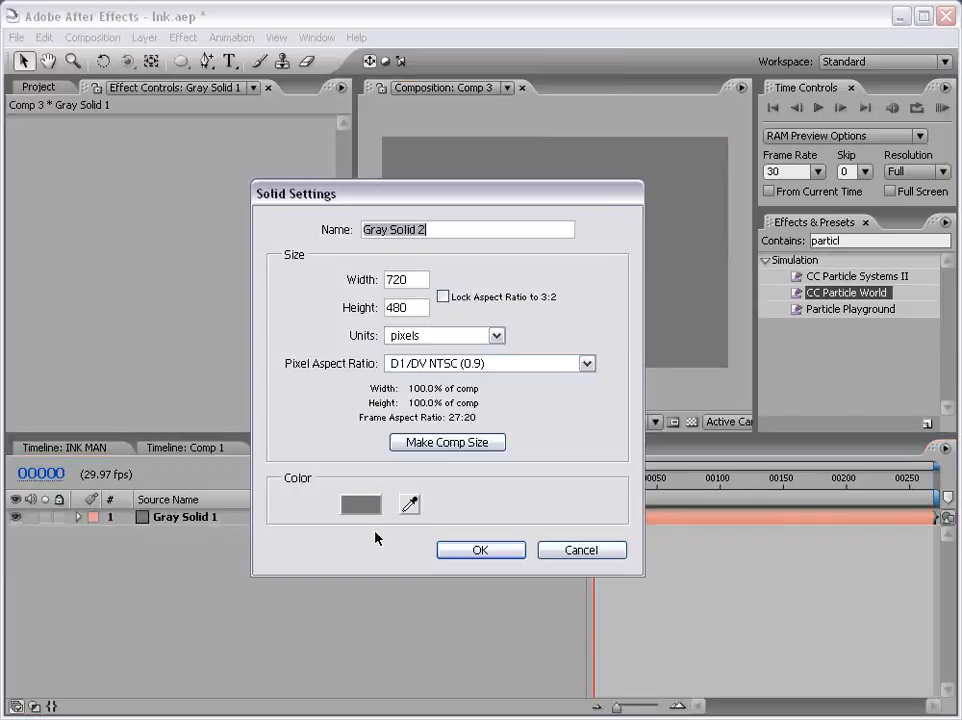
left_click(361, 505)
left_click_drag(367, 509, 517, 560)
left_click(697, 303)
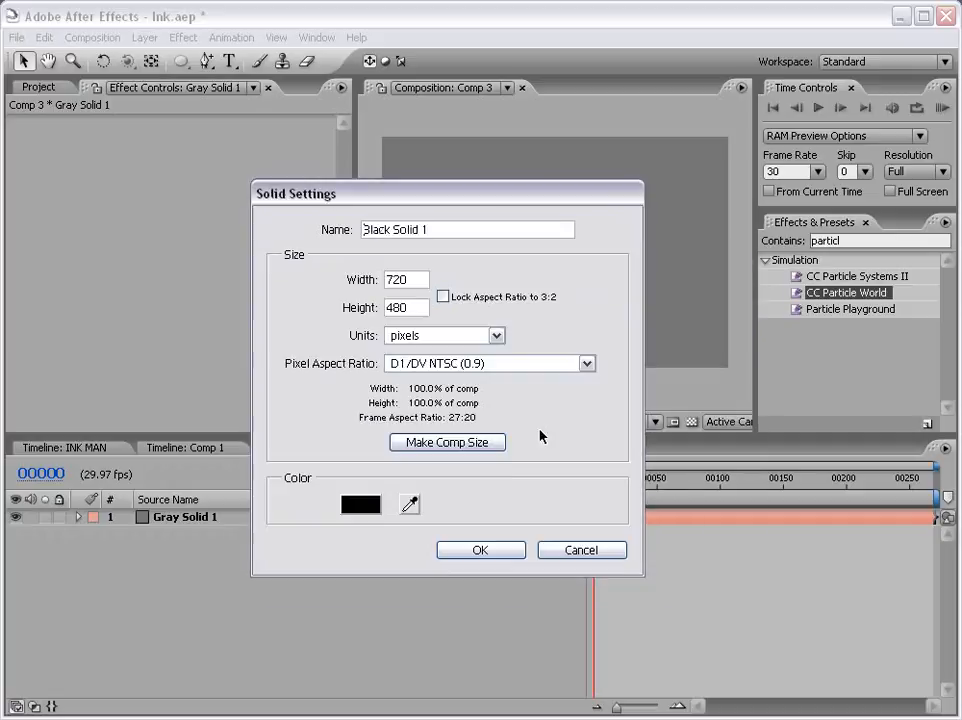
left_click(481, 546)
- Draw a closed teardrop-shaped mask on the black solid with the Pen tool, pointed at the top and rounded below
left_click(613, 520)
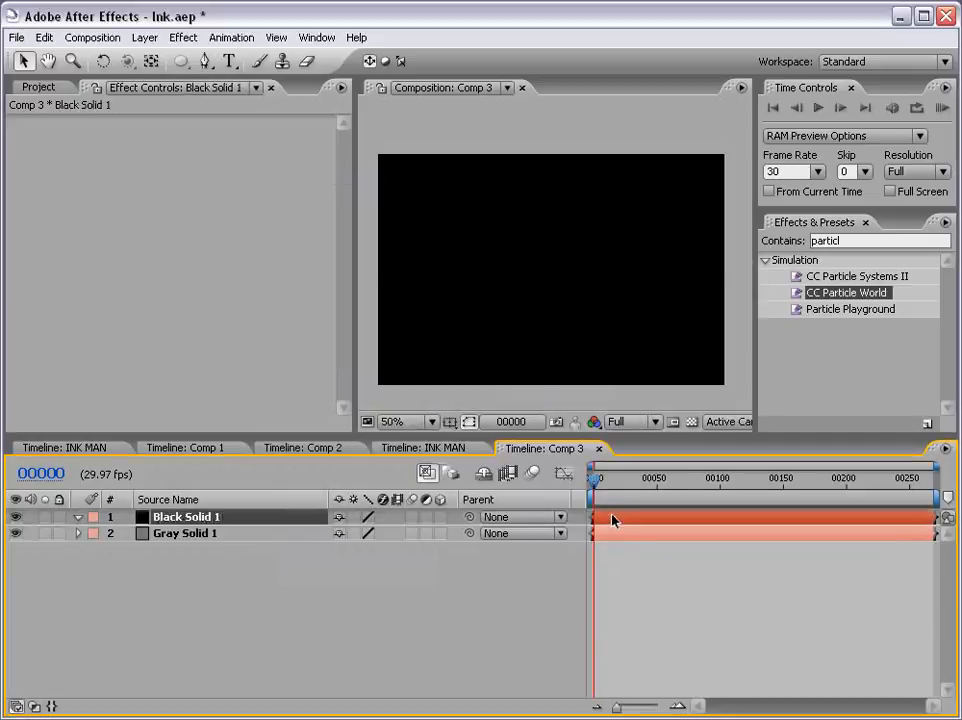
left_click(205, 61)
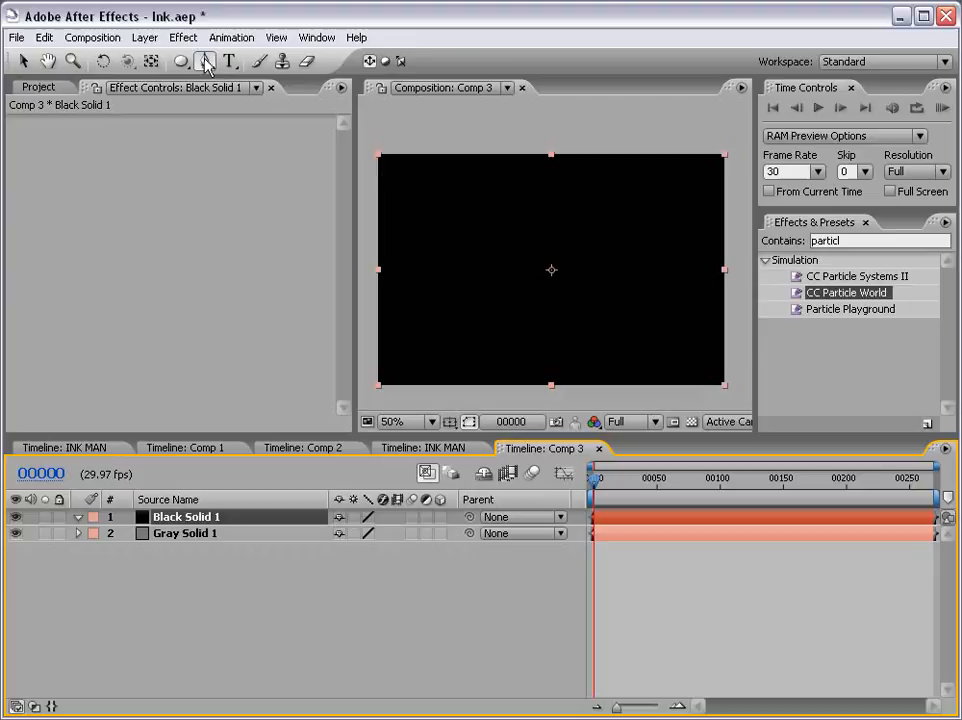
left_click(554, 214)
left_click_drag(538, 263, 579, 246)
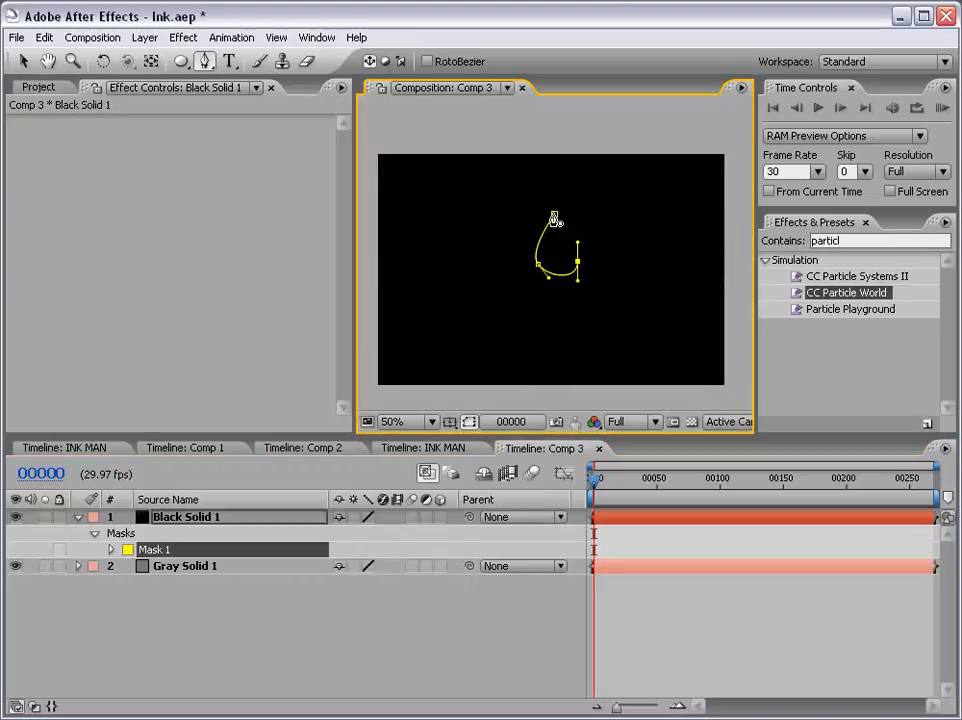
left_click(554, 215)
left_click(662, 618)
left_click(625, 517)
key("u")
key("v")
left_click(242, 576)
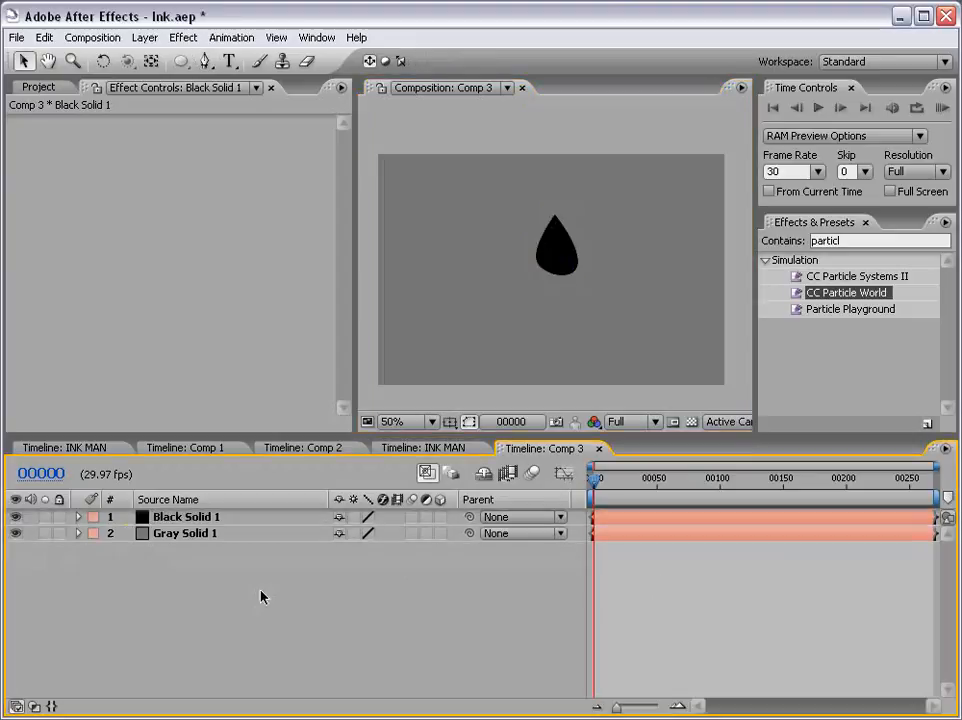
- Scale the black drop layer down to about a third of its size around the frame's center
left_click(170, 518)
left_click_drag(578, 216, 560, 226)
left_click(560, 226)
left_click(449, 586)
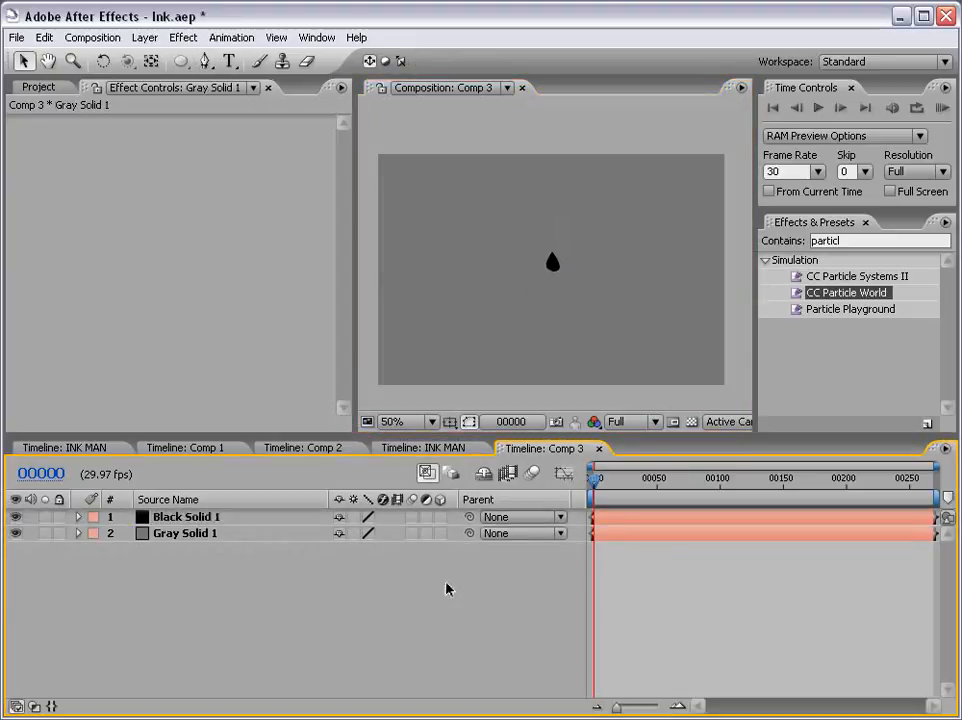
- Make both solids 3D layers and rename the gray one FLoor
left_click_drag(441, 520, 440, 532)
left_click(179, 538)
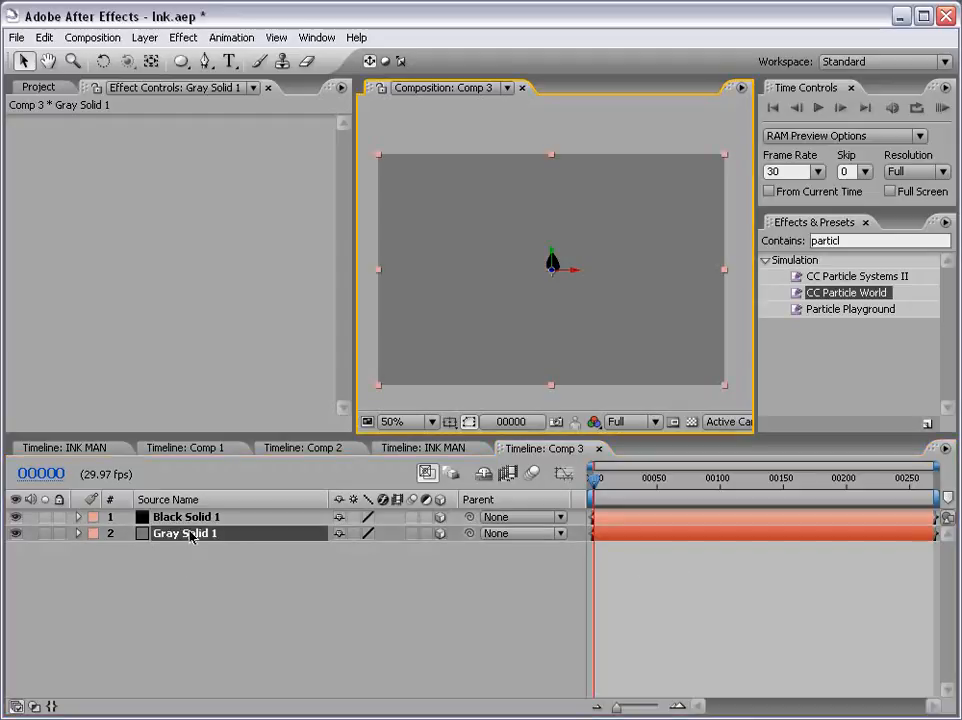
key("Return")
type("FLoor")
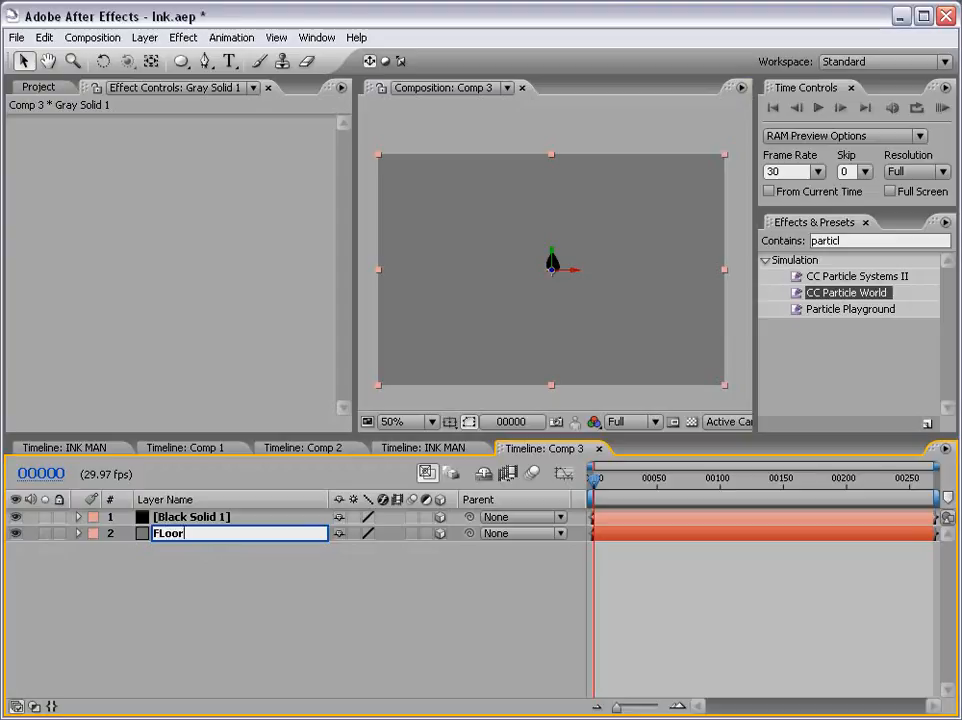
key("Return")
left_click(183, 547)
- Rotate the FLoor layer about its X axis until it lies flat, edge-on to the view
left_click(178, 533)
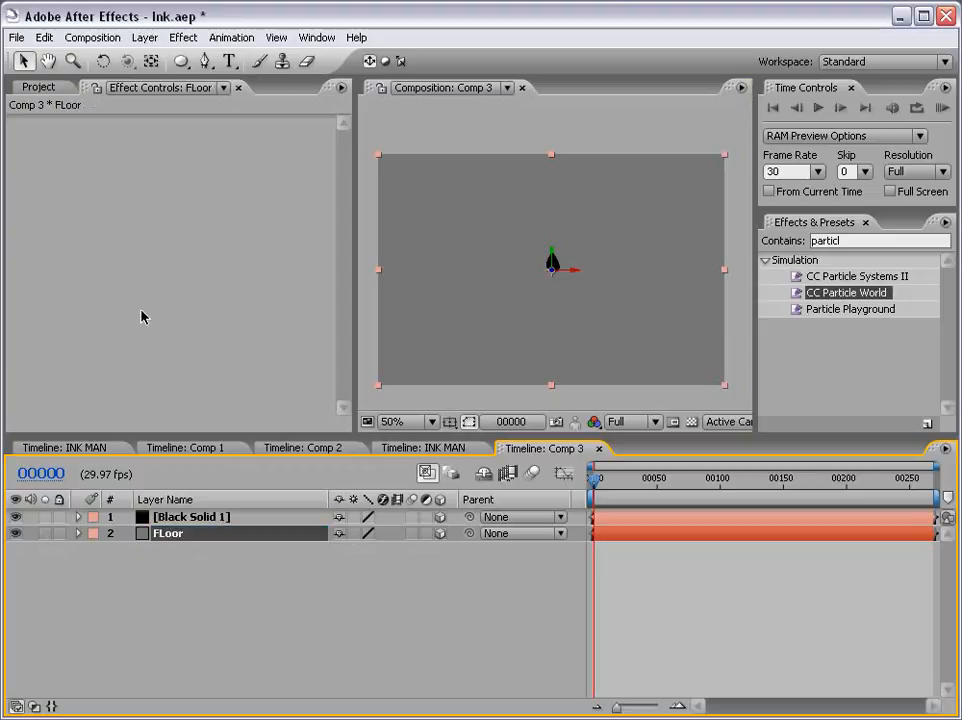
left_click(103, 61)
left_click_drag(565, 267, 569, 233)
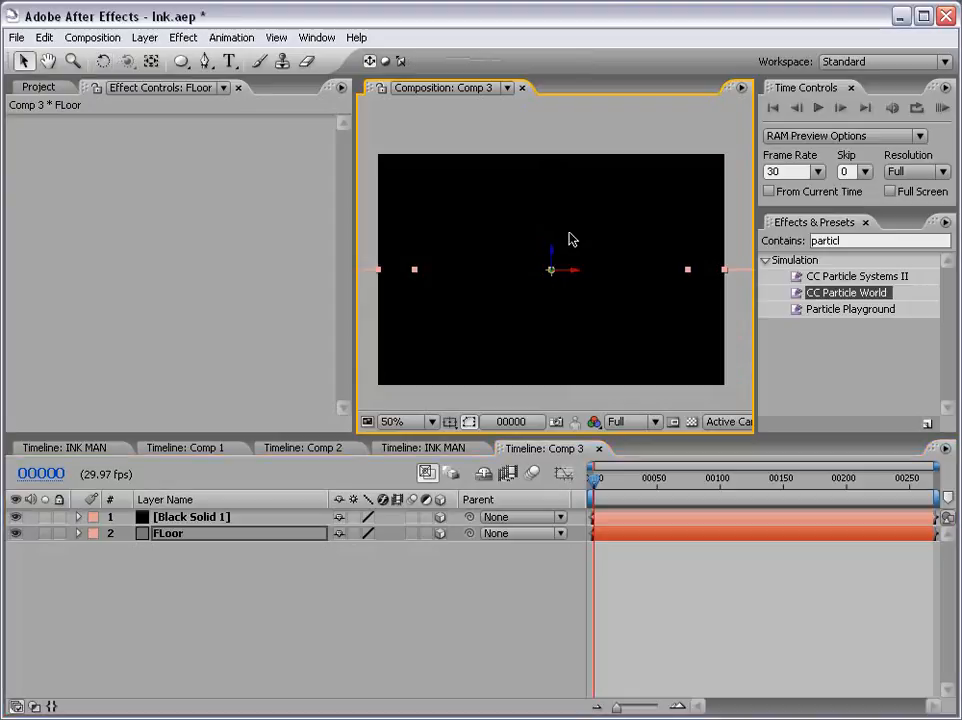
- Move the flat FLoor layer down to the lower edge of the frame and show the composition's transparency grid
left_click(24, 61)
left_click_drag(556, 262, 545, 345)
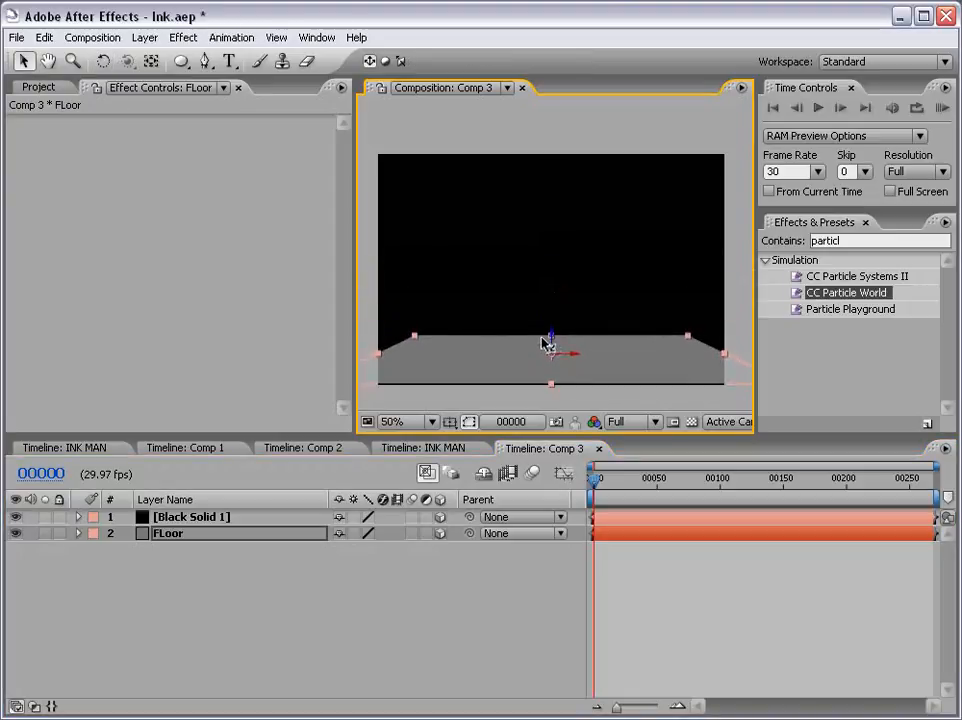
left_click(652, 554)
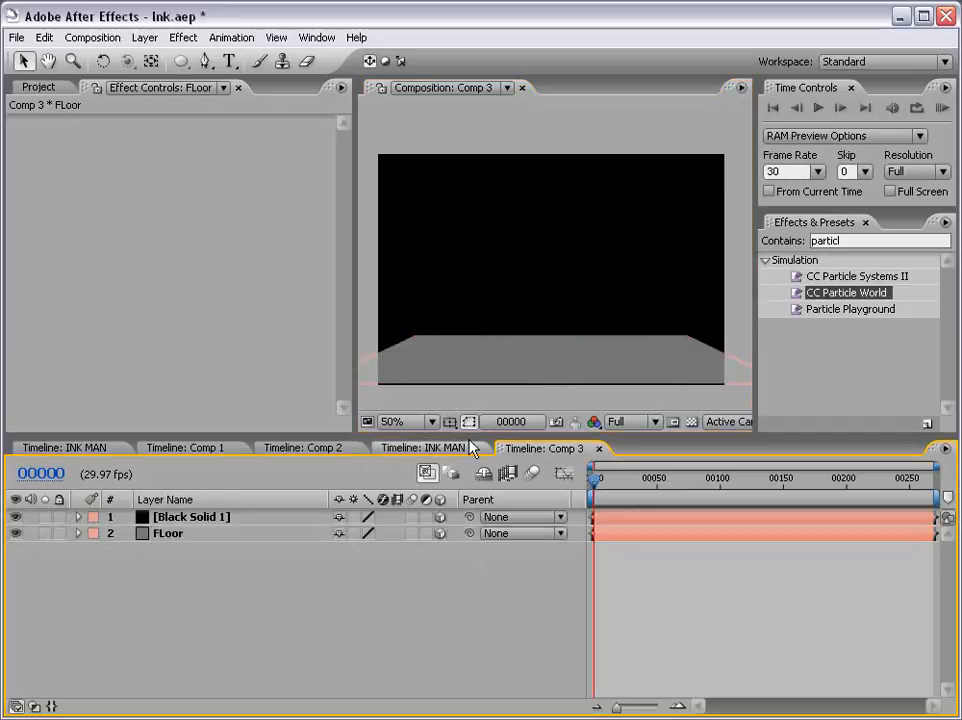
left_click(691, 421)
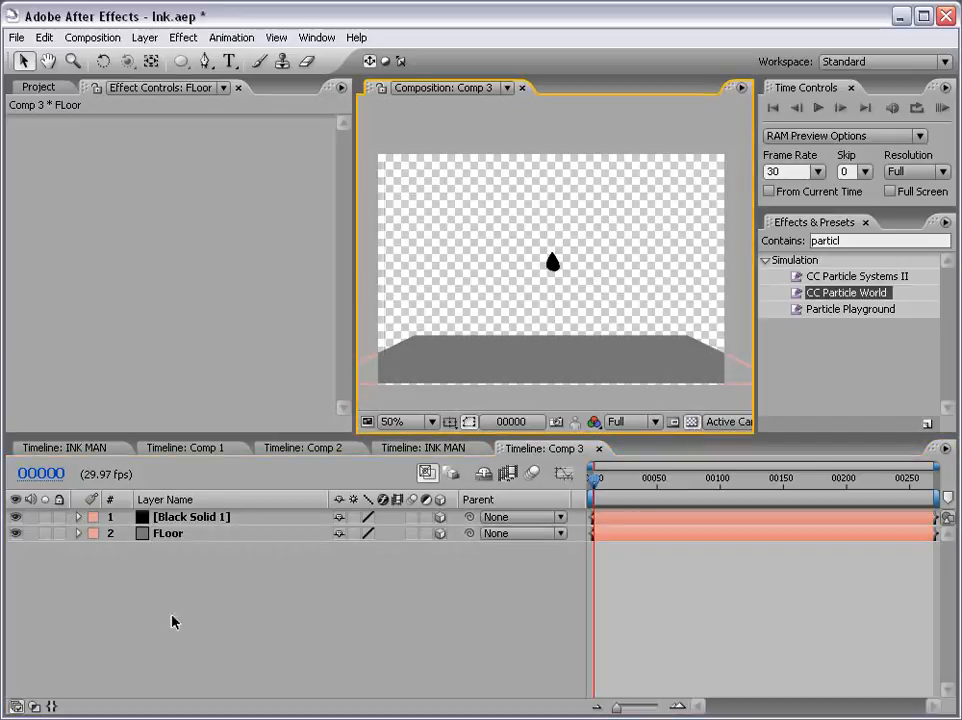
- Rename the black teardrop solid layer as DROP
left_click(186, 517)
key("Return")
type("DROP")
key("Return")
left_click(203, 574)
- Keyframe the DROP layer's position from 360, -18, 0 above the frame at frame 0 to 360, 452, 0 at frame 24
left_click(165, 517)
key("p")
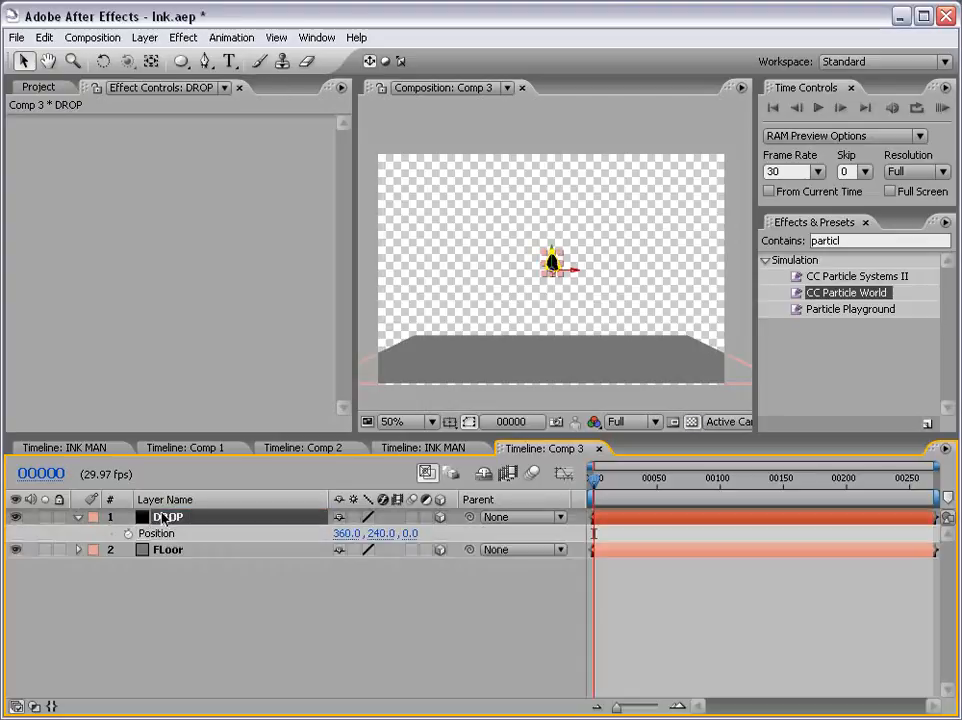
left_click(129, 534)
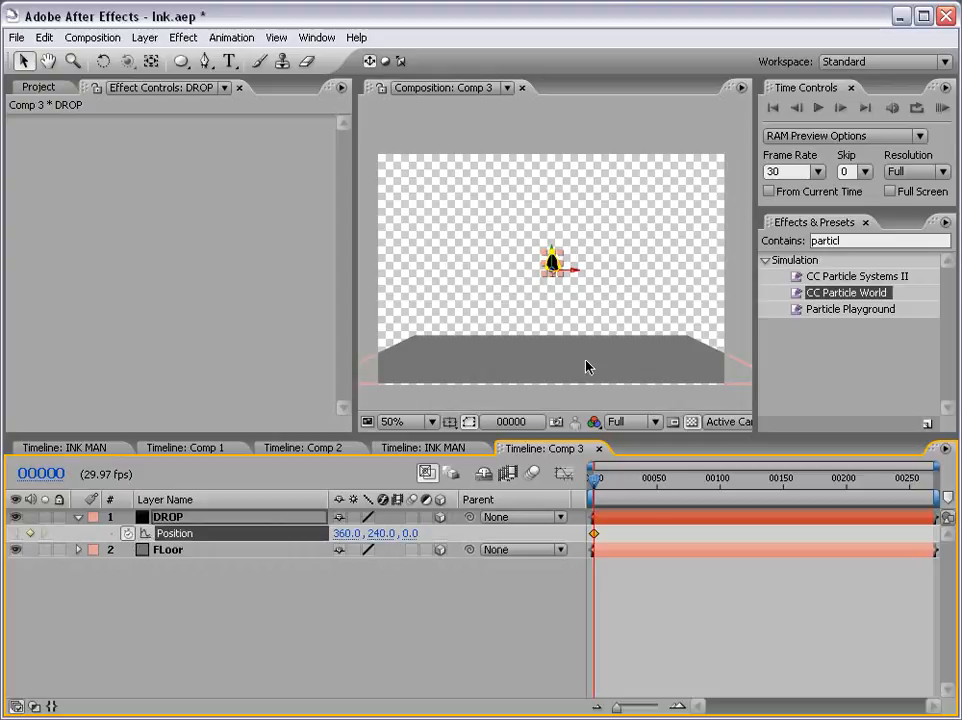
left_click_drag(553, 265, 552, 138)
left_click_drag(594, 485, 623, 483)
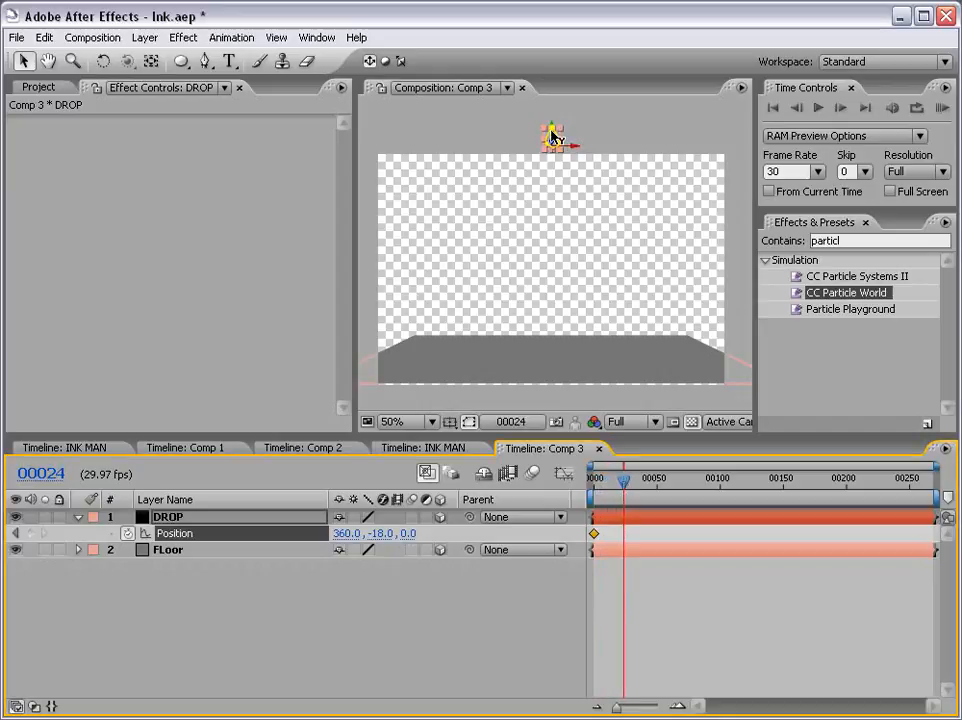
left_click_drag(553, 138, 513, 363)
left_click(702, 625)
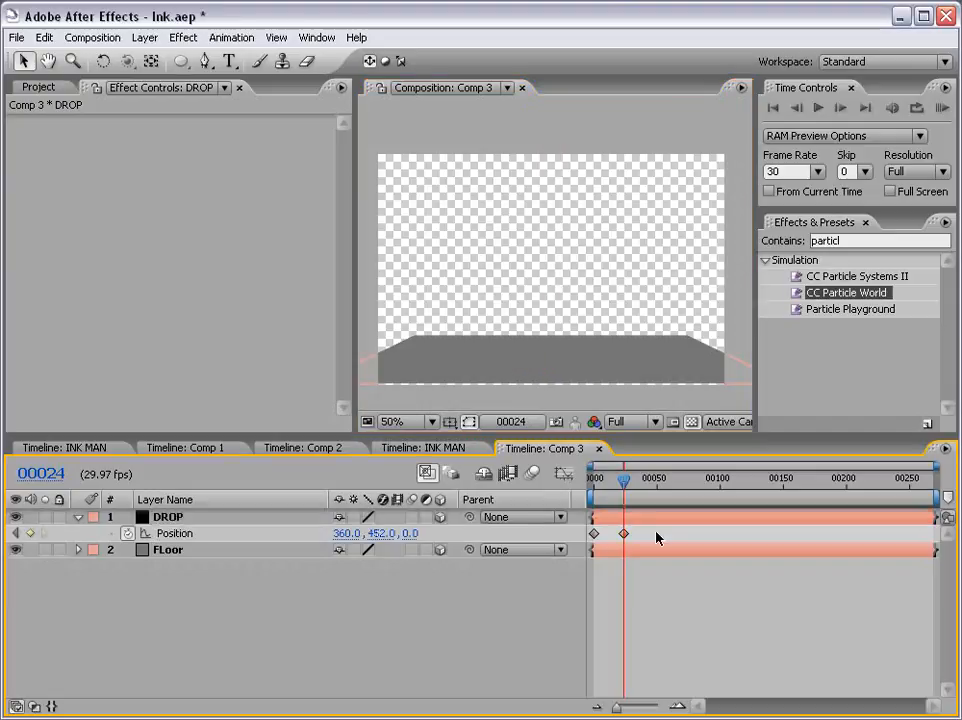
- Enable motion blur for the DROP layer and the composition, and check the drop at frame 8
left_click_drag(622, 487, 604, 495)
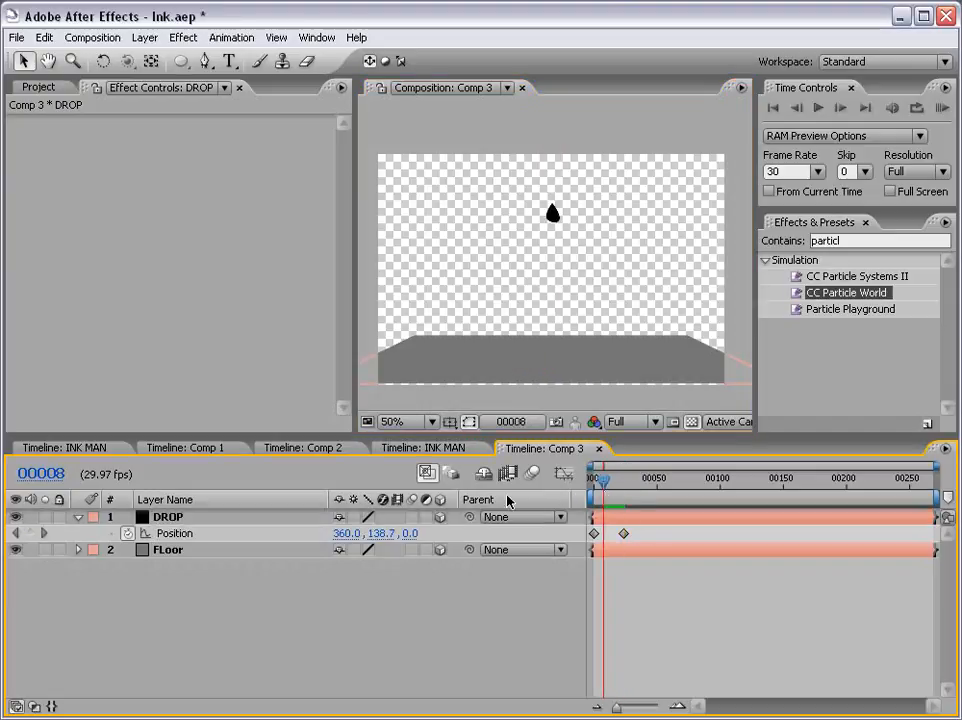
left_click(530, 475)
key("space")
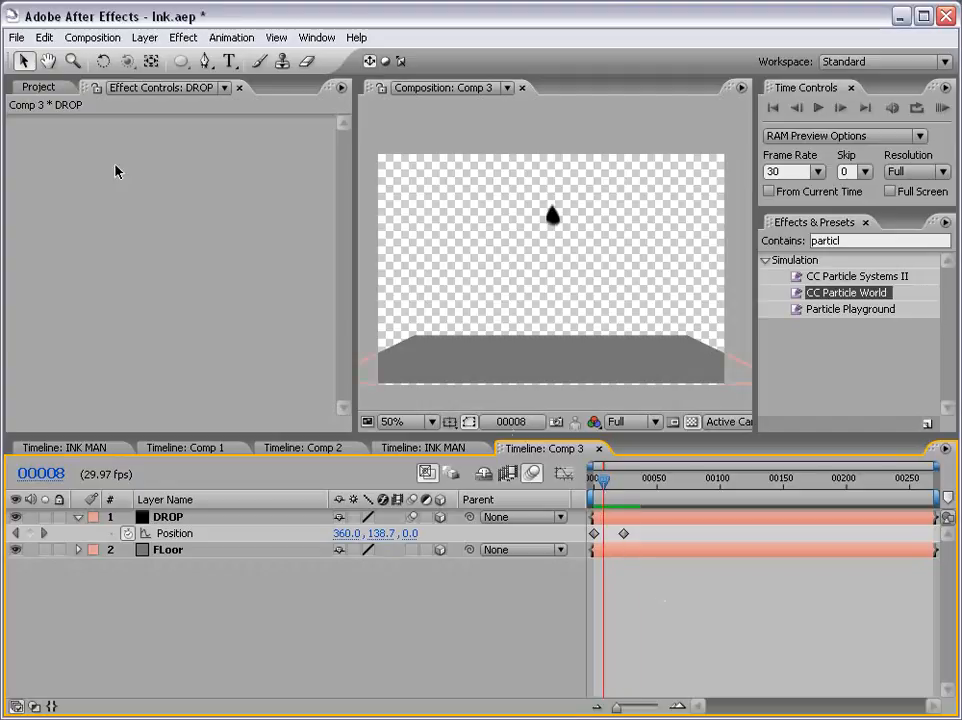
- Add Ink (00128).psd from the ink folder to Comp 3 above the DROP layer
left_click(40, 88)
left_click(103, 356)
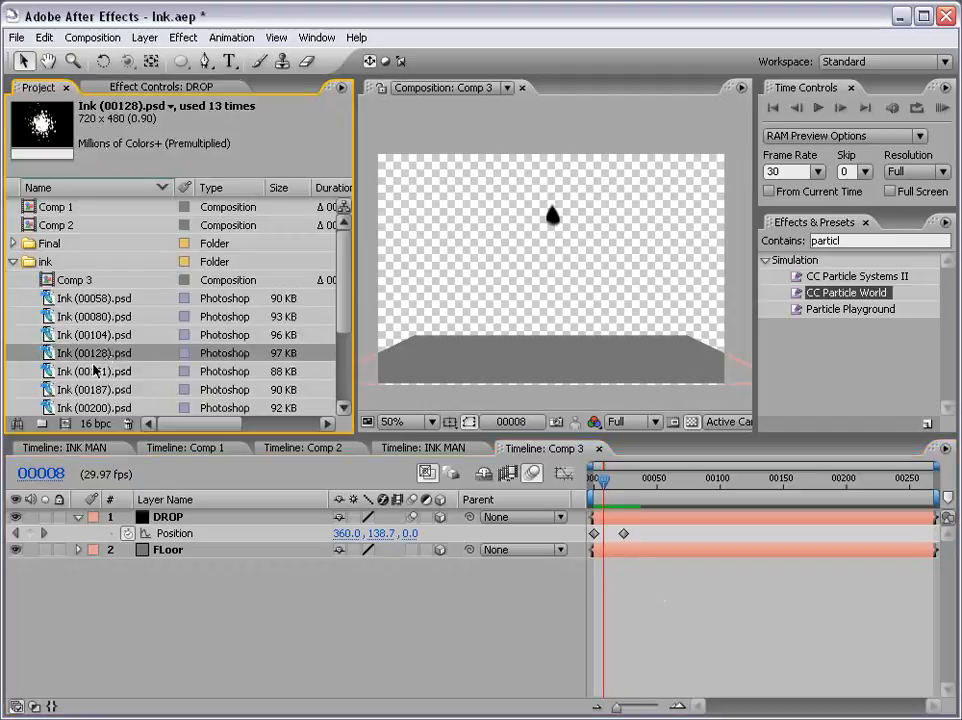
mouse_move(99, 354)
left_mouse_down()
mouse_move(500, 290)
mouse_move(555, 272)
left_mouse_up()
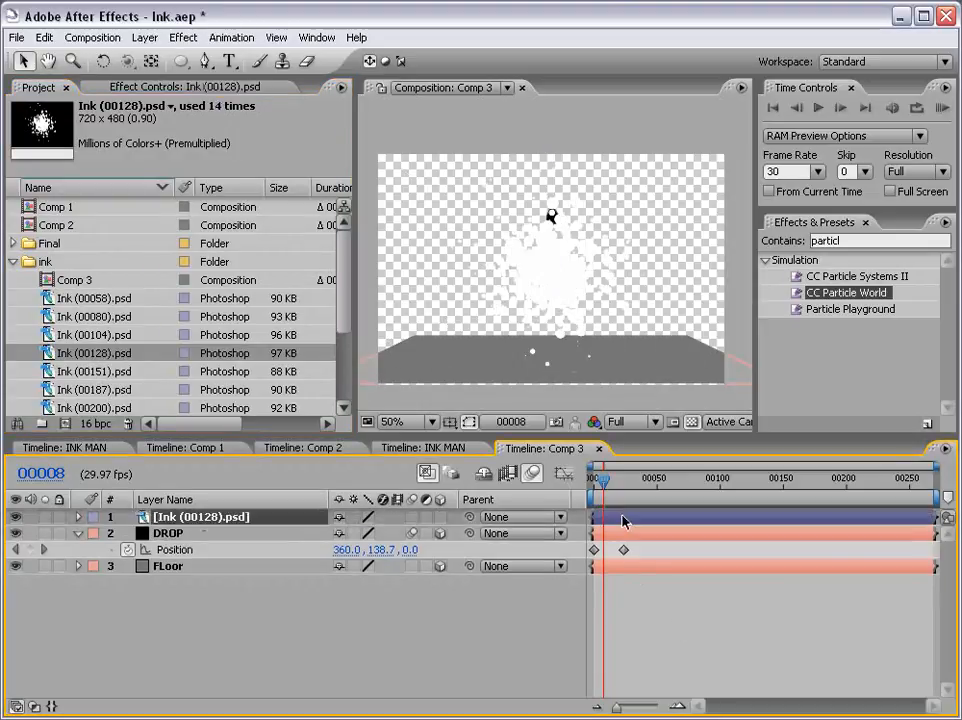
- Apply Hue/Saturation to the ink splatter layer with Colorize on and Colorize Lightness at -100 to make it black
left_click(183, 37)
mouse_move(213, 197)
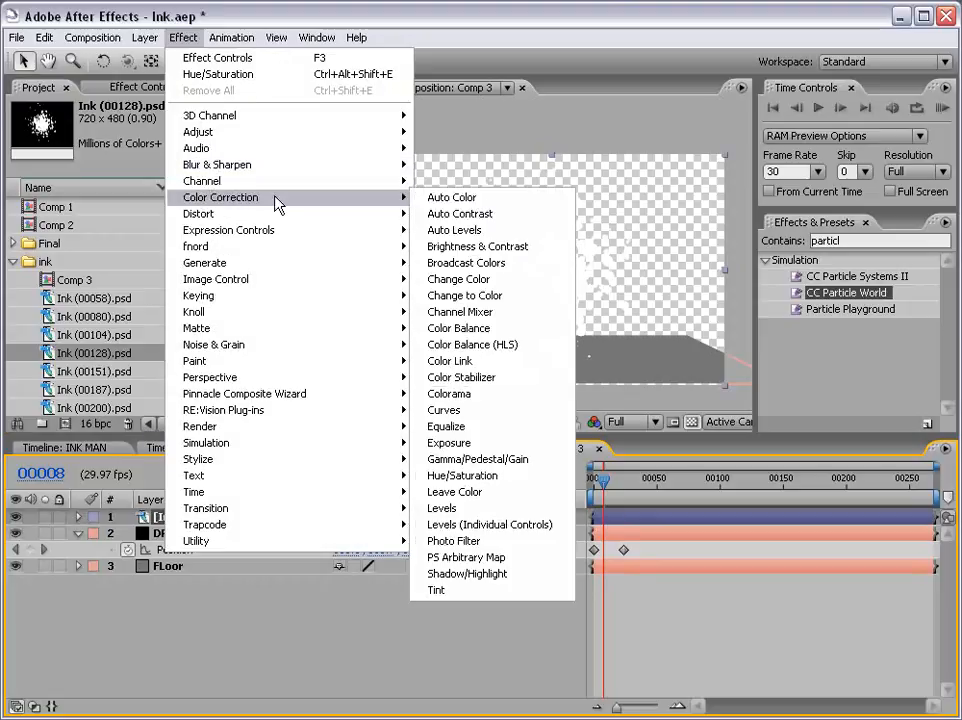
left_click(492, 476)
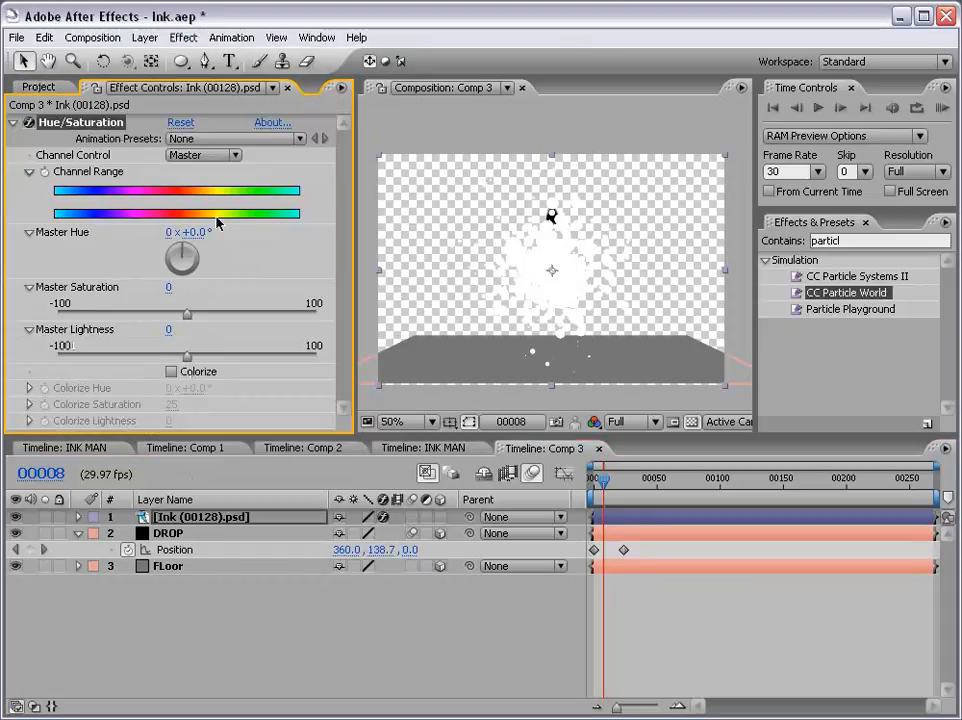
left_click(171, 372)
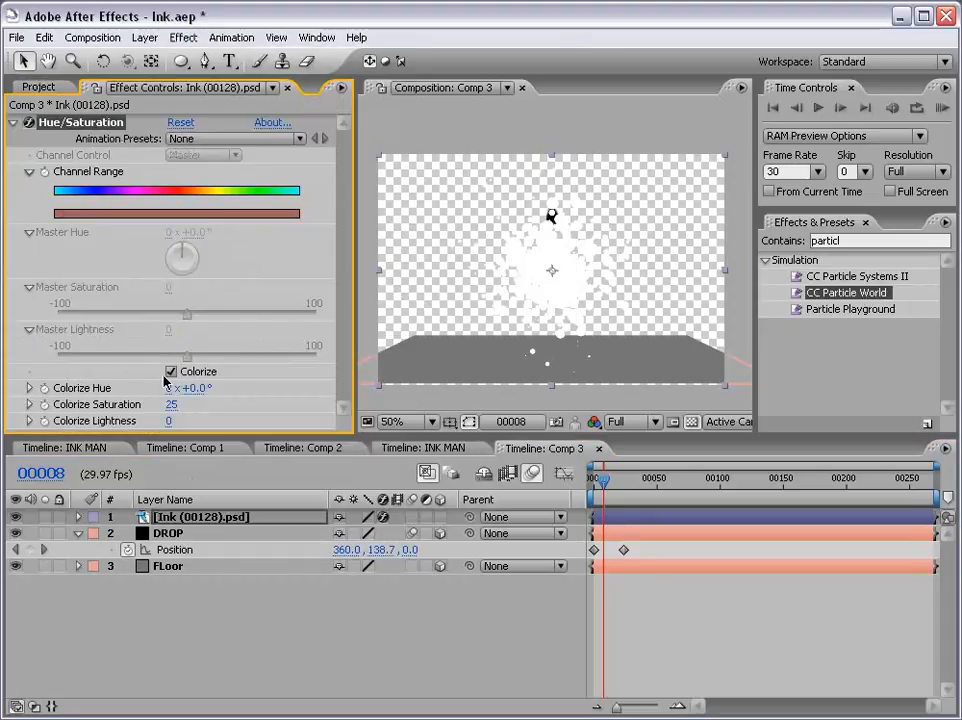
left_click_drag(168, 421, 71, 421)
left_click(668, 637)
- Make the ink splatter a 3D layer, rotate it flat about its X axis, and lower it onto the floor
left_click(628, 519)
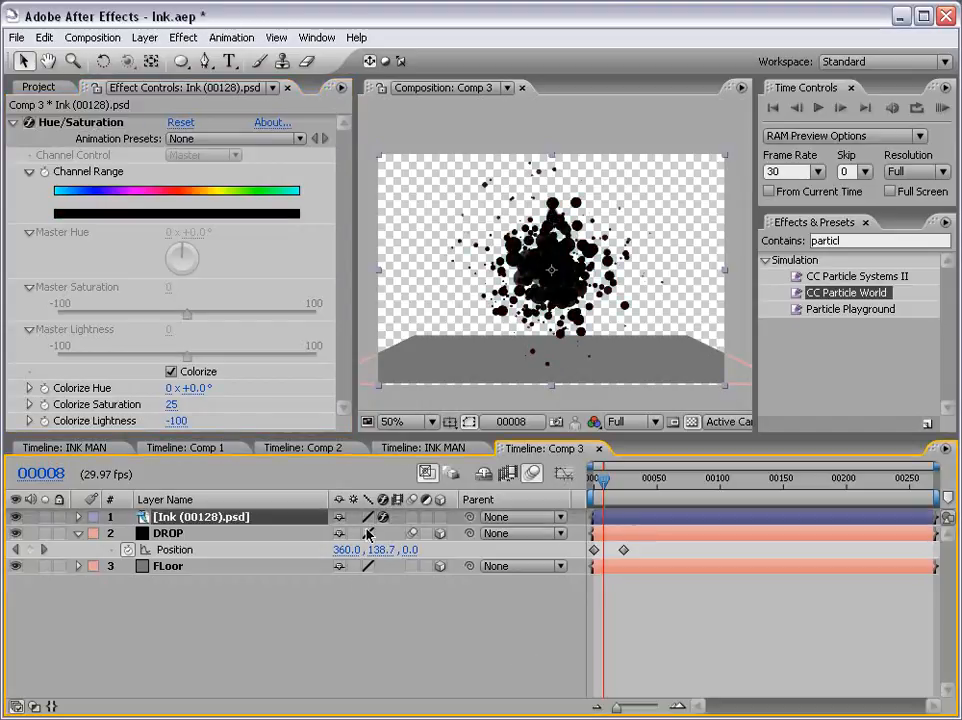
left_click(440, 518)
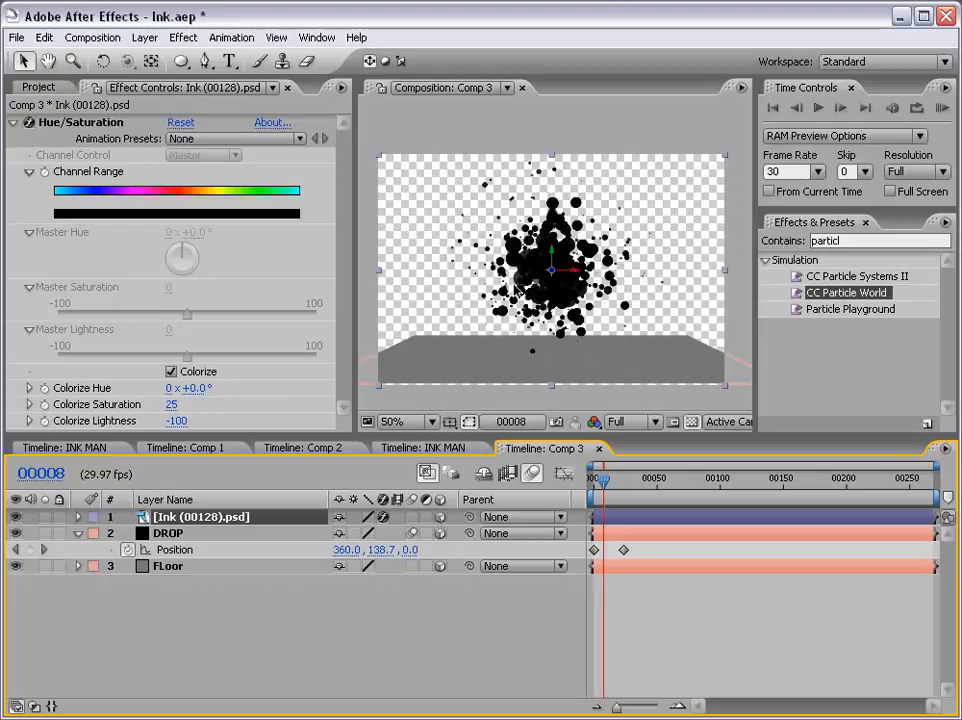
left_click(102, 61)
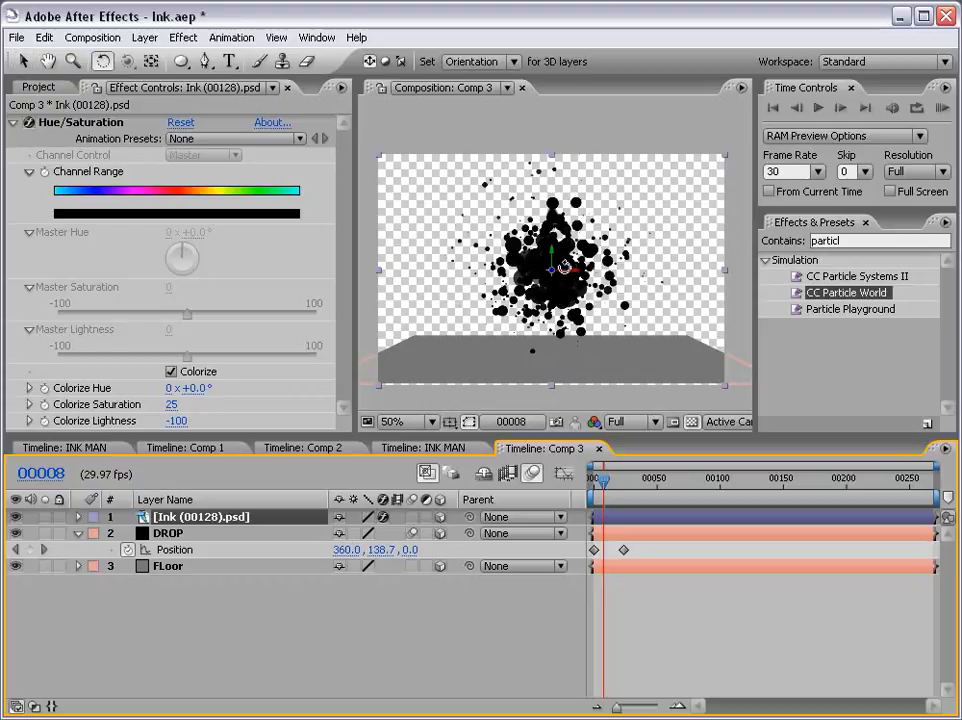
left_click_drag(564, 272, 564, 235)
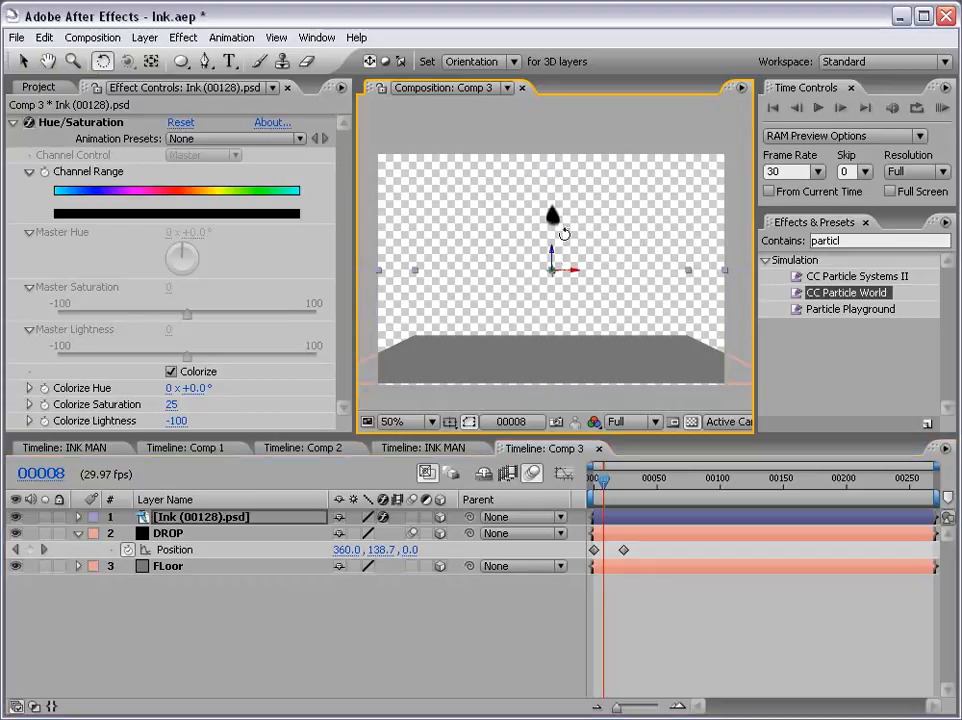
key("v")
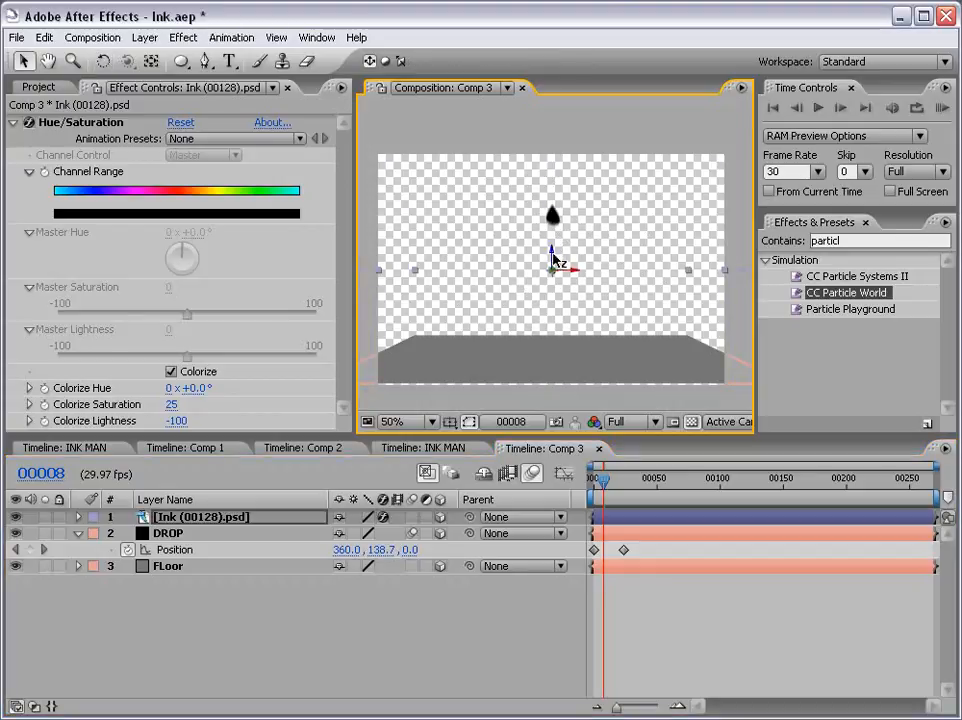
mouse_move(553, 260)
left_mouse_down()
mouse_move(551, 337)
mouse_move(542, 343)
left_mouse_up()
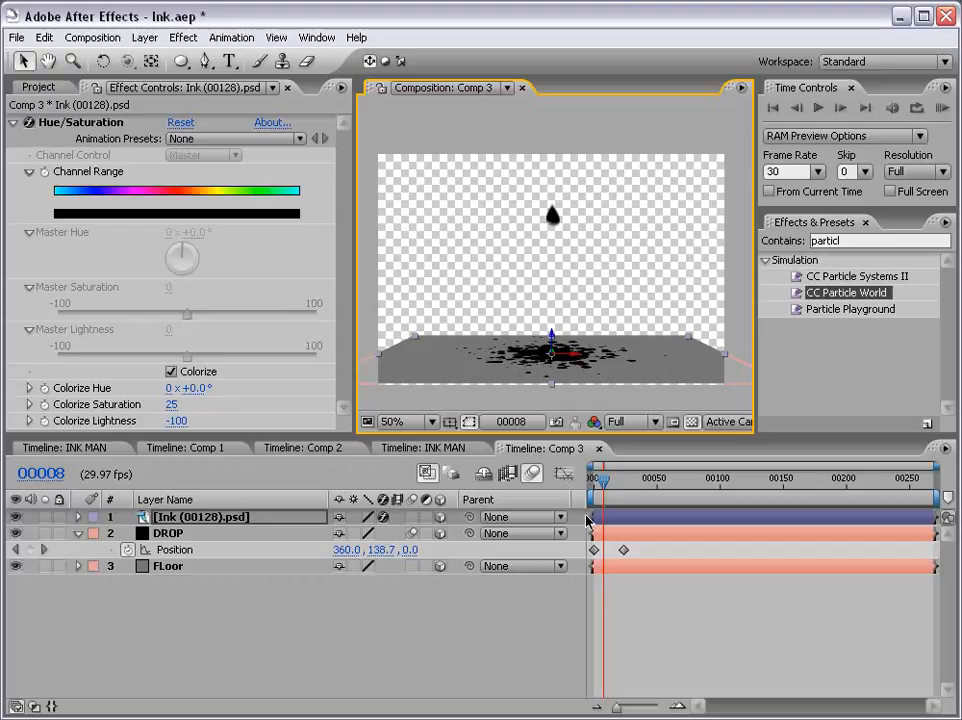
- Shift the ink splatter layer in time to start just before frame 23 and set its scale to 55%
left_click_drag(600, 490, 627, 490)
scroll(590, 398, "up", 2)
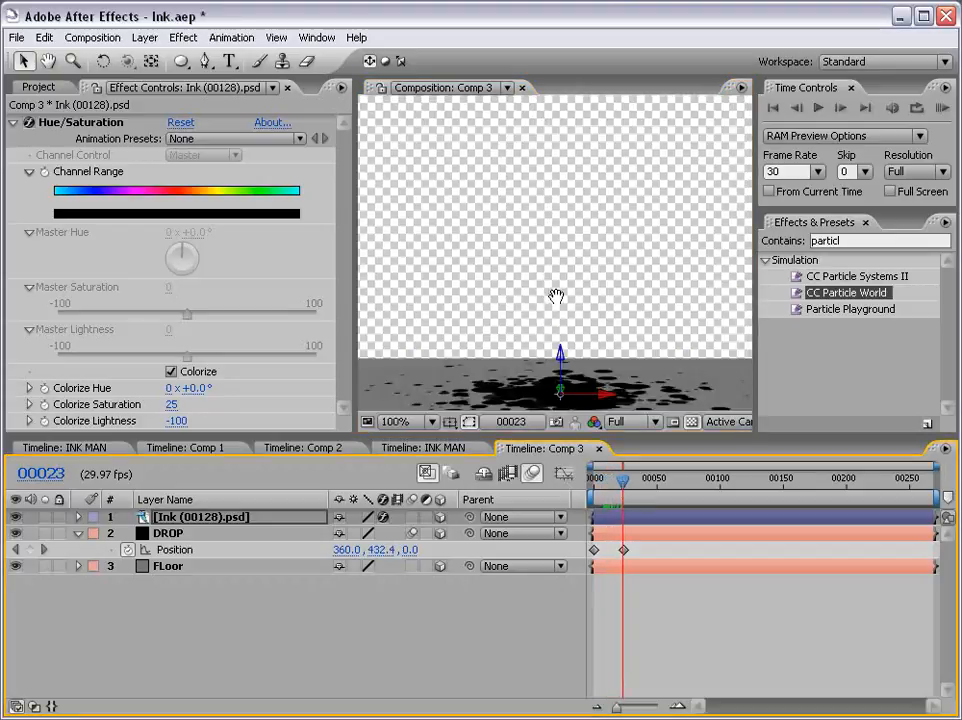
mouse_move(610, 523)
left_mouse_down()
mouse_move(641, 524)
mouse_move(616, 531)
left_mouse_up()
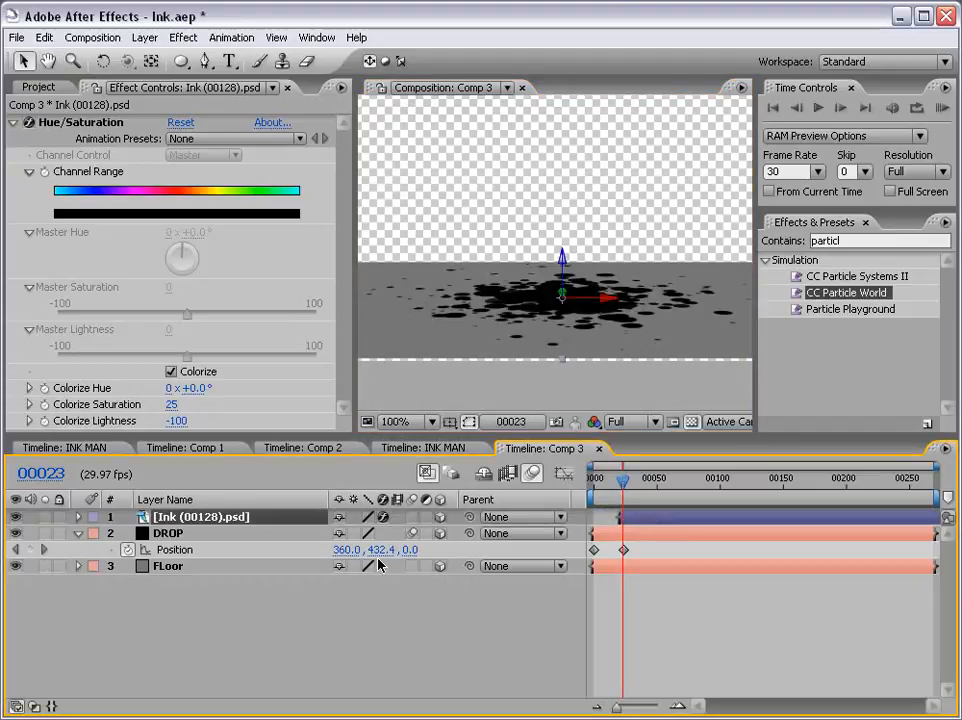
key("s")
left_click_drag(358, 533, 329, 533)
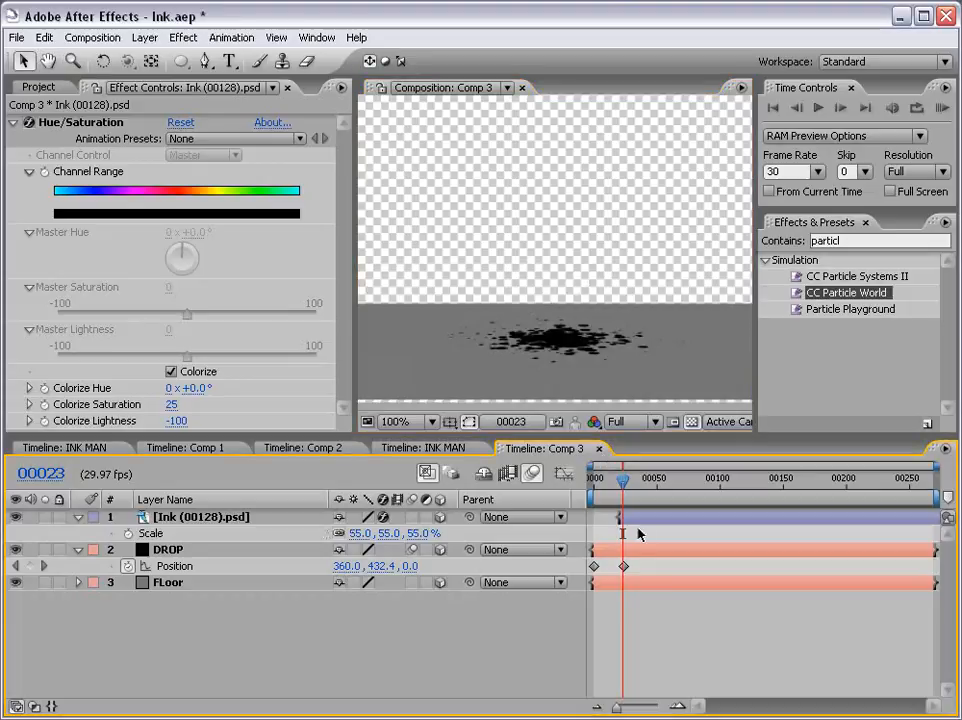
- Switch off 3D for the ink splatter layer and draw an elliptical mask outward from the splatter's center
left_click(638, 522)
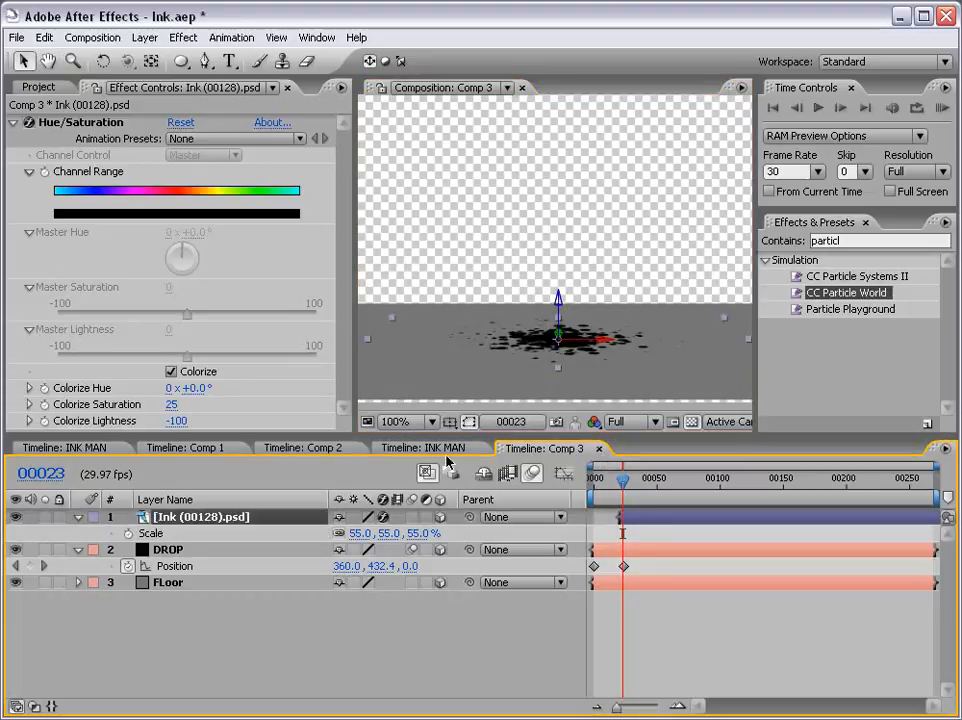
left_click_drag(181, 61, 215, 82)
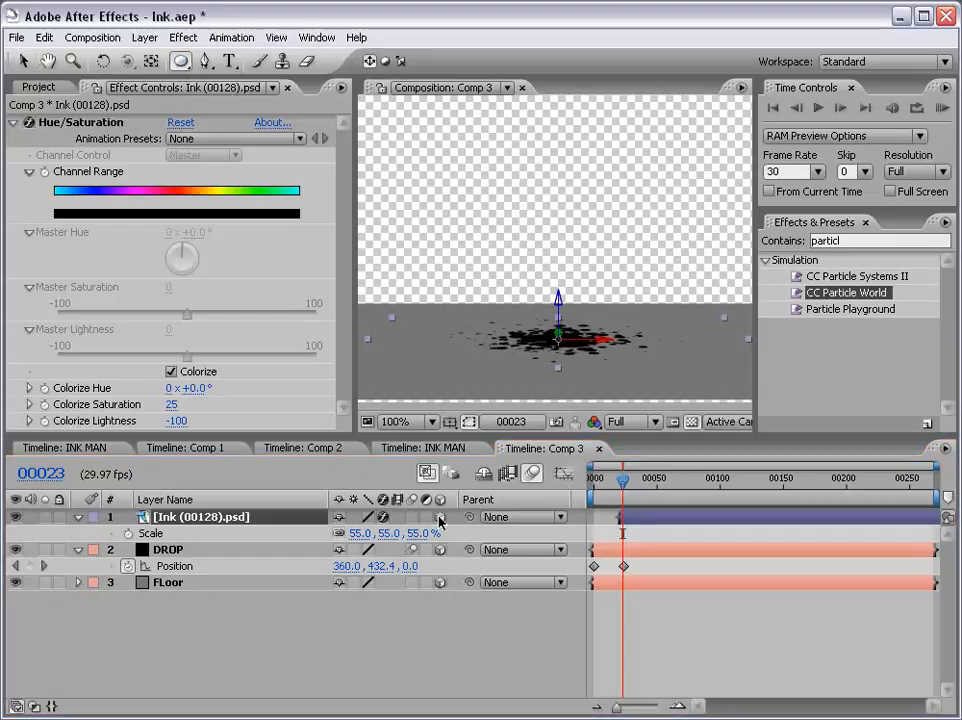
scroll(555, 202, "up", 2)
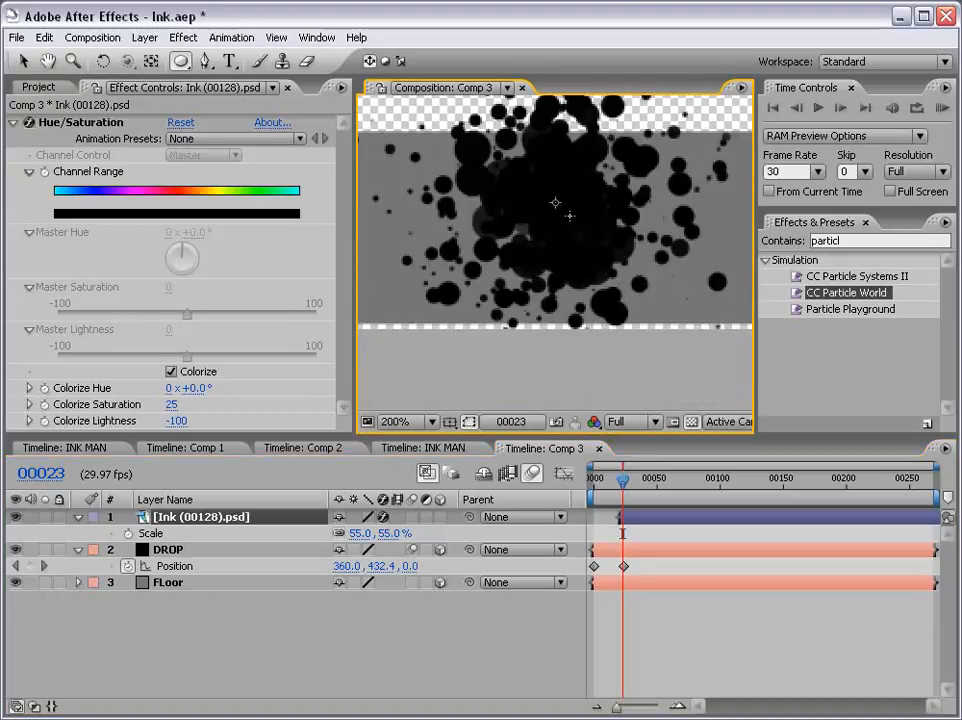
mouse_move(553, 202)
left_mouse_down()
mouse_move(614, 292)
mouse_move(657, 326)
mouse_move(624, 292)
left_mouse_up()
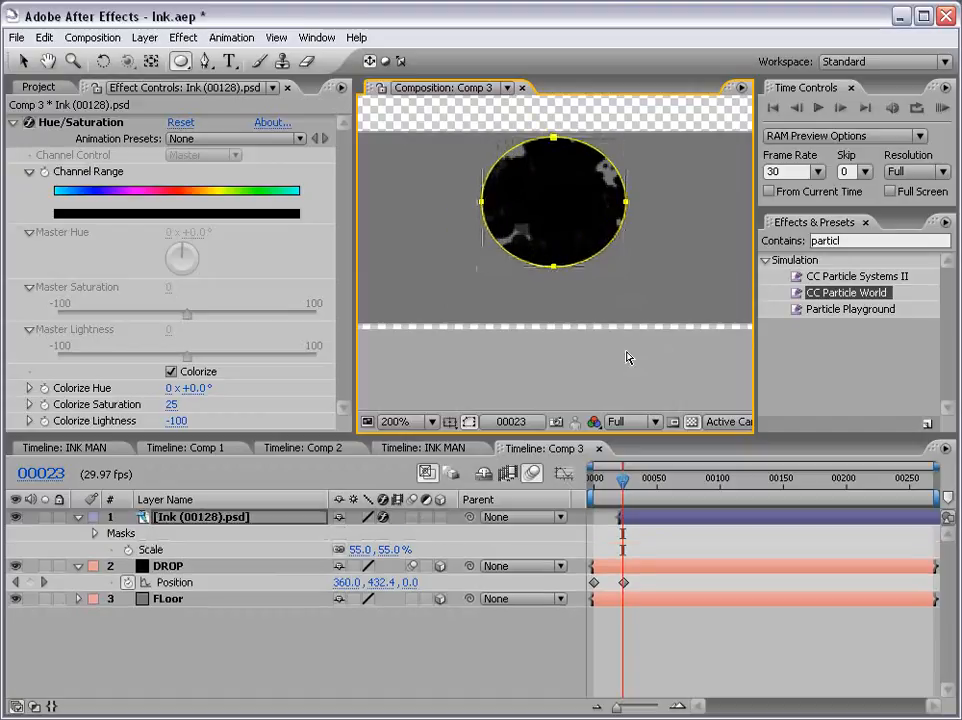
- Add four points between the ellipse mask's vertices with the Pen tool and pull them inward into an irregular wavy outline
left_click_drag(205, 61, 262, 60)
left_click(583, 241)
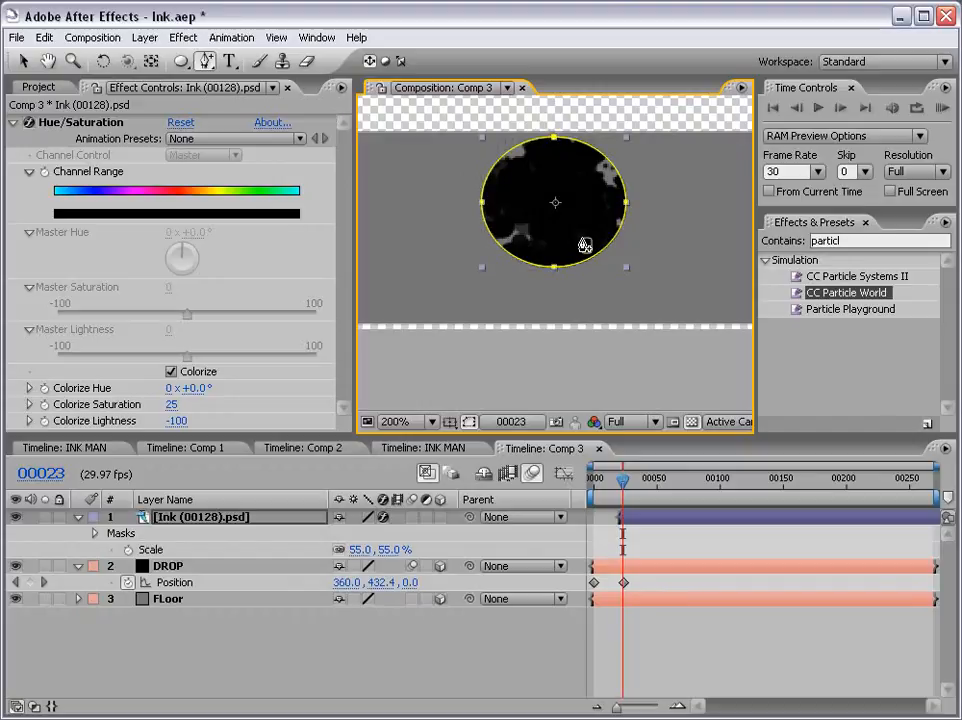
key("ctrl+z")
left_click(588, 258)
left_click_drag(587, 256, 568, 233)
left_click_drag(500, 244, 532, 223)
left_click_drag(506, 153, 526, 194)
left_click_drag(603, 156, 566, 186)
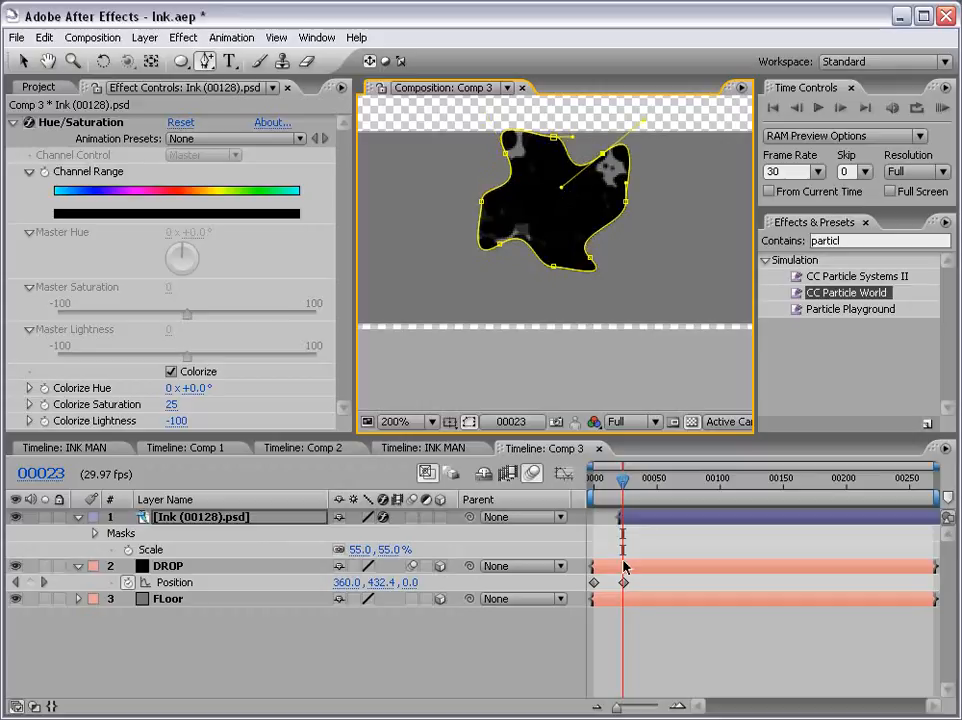
left_click(598, 536)
- Set the splatter mask's expansion to -43 pixels and keyframe it at frame 23
scroll(601, 299, "down", 1)
left_click_drag(601, 269, 583, 253)
left_click_drag(517, 189, 518, 277)
scroll(573, 325, "up", 1)
mouse_move(558, 326)
left_mouse_down()
mouse_move(562, 201)
mouse_move(522, 240)
left_mouse_up()
scroll(562, 201, "down", 1)
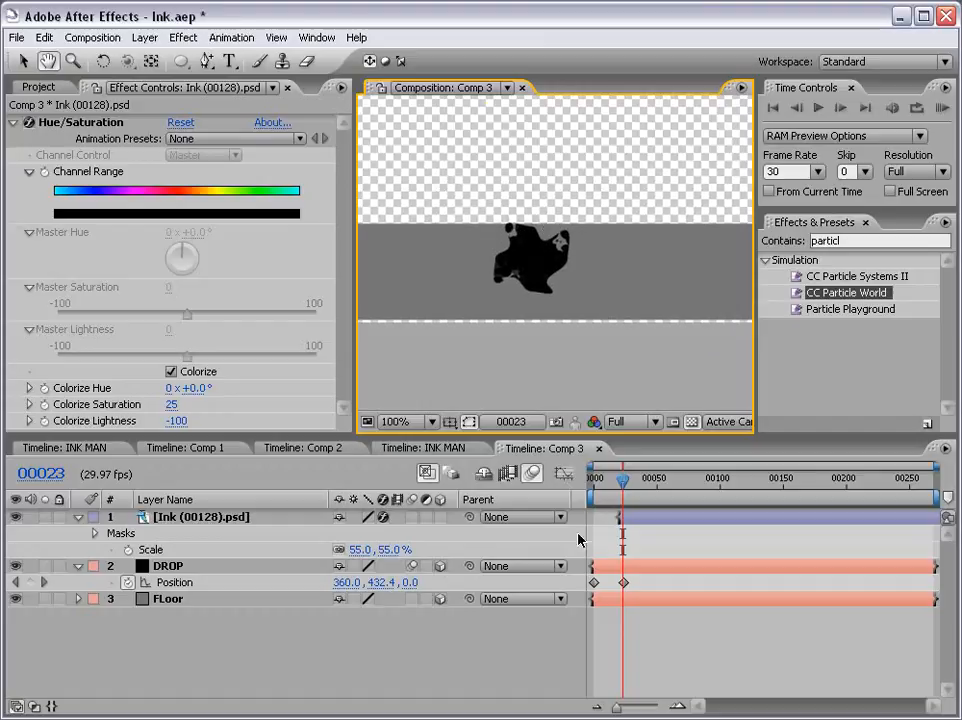
left_click(652, 522)
key("m")
key("m")
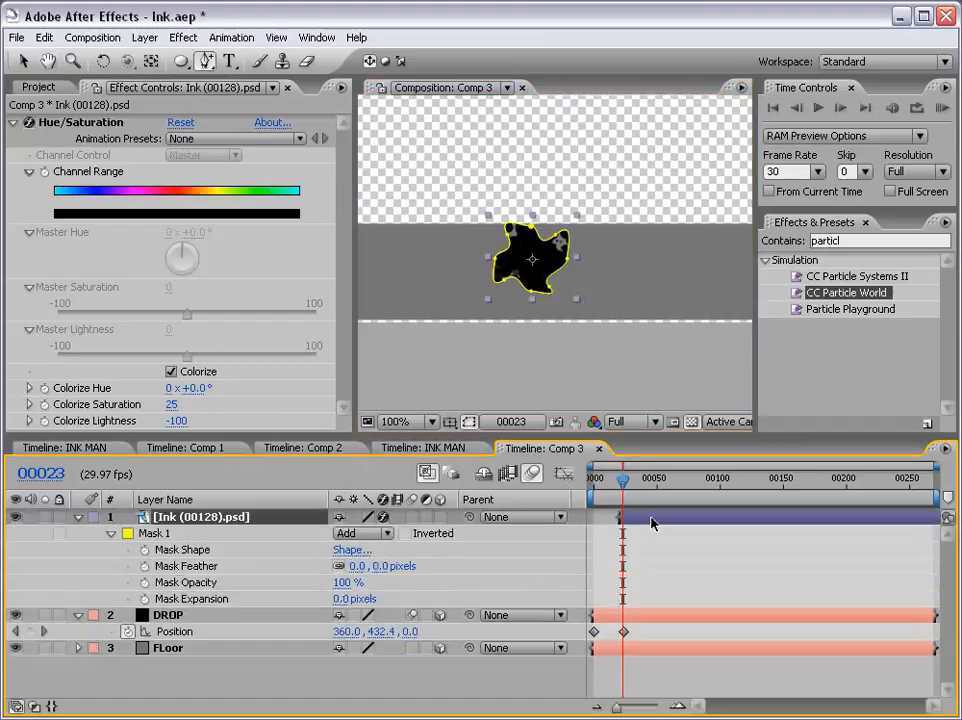
left_click_drag(341, 599, 300, 600)
left_click(145, 598)
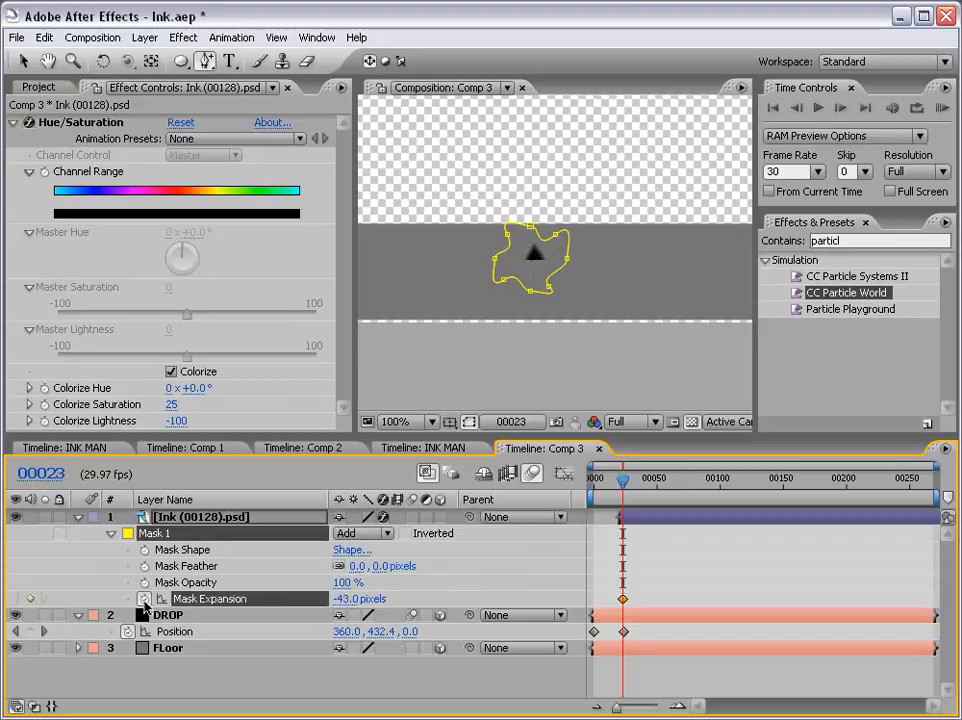
- Set the Mask Expansion to 175 pixels at frame 30 and scrub through the splatter's growth
key("Page_Down")
key("Page_Down")
key("Page_Down")
key("Page_Down")
key("Page_Down")
key("Page_Down")
key("Page_Down")
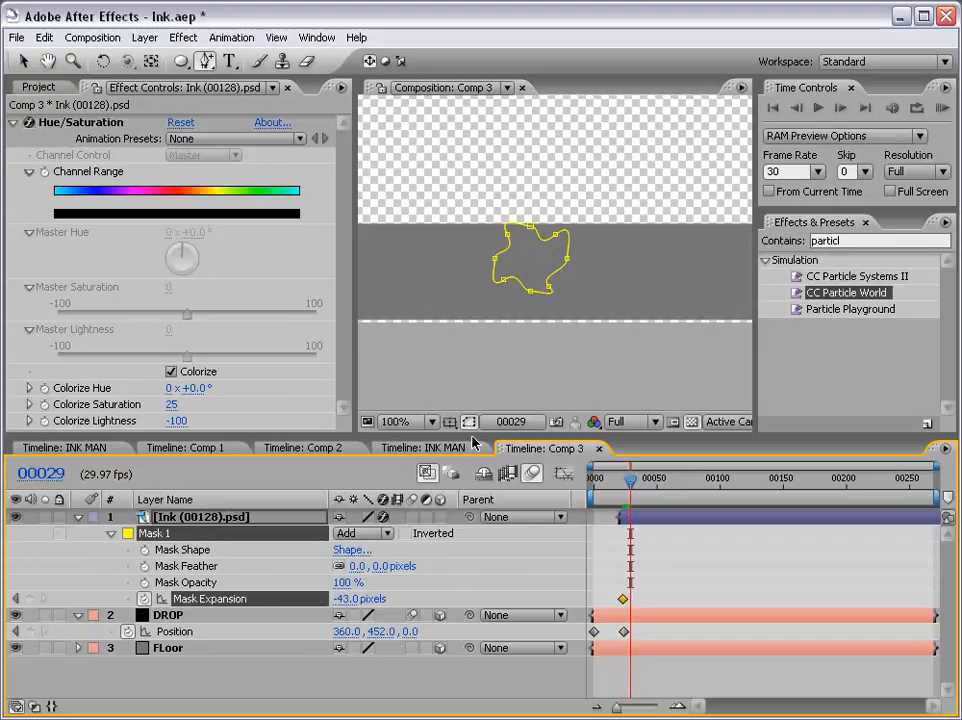
left_click_drag(385, 590, 502, 575)
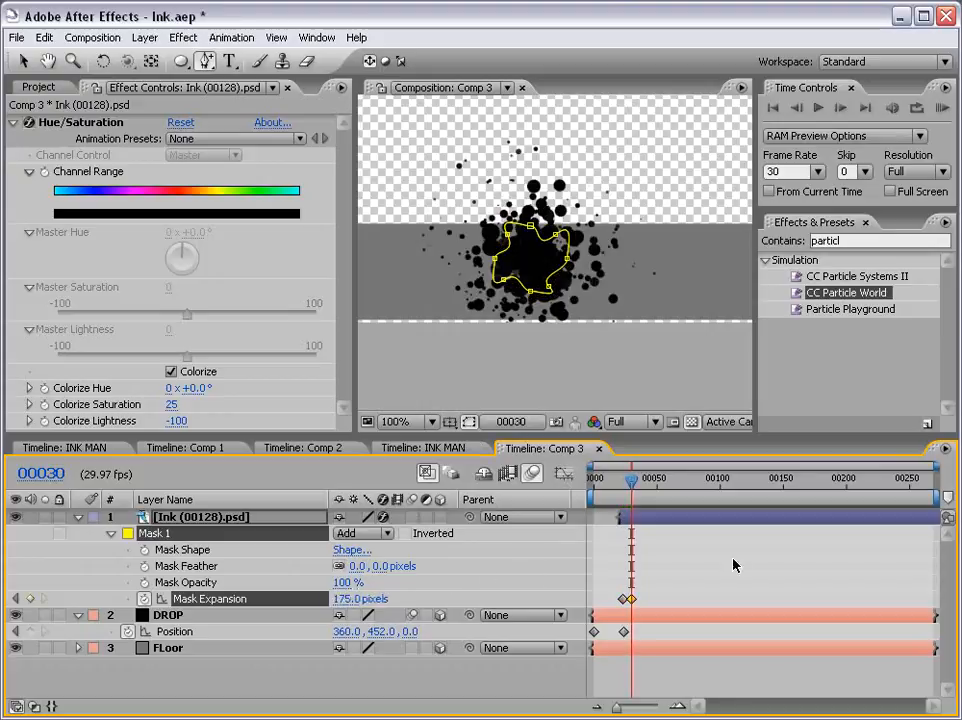
left_click(630, 480)
left_click_drag(615, 487, 628, 484)
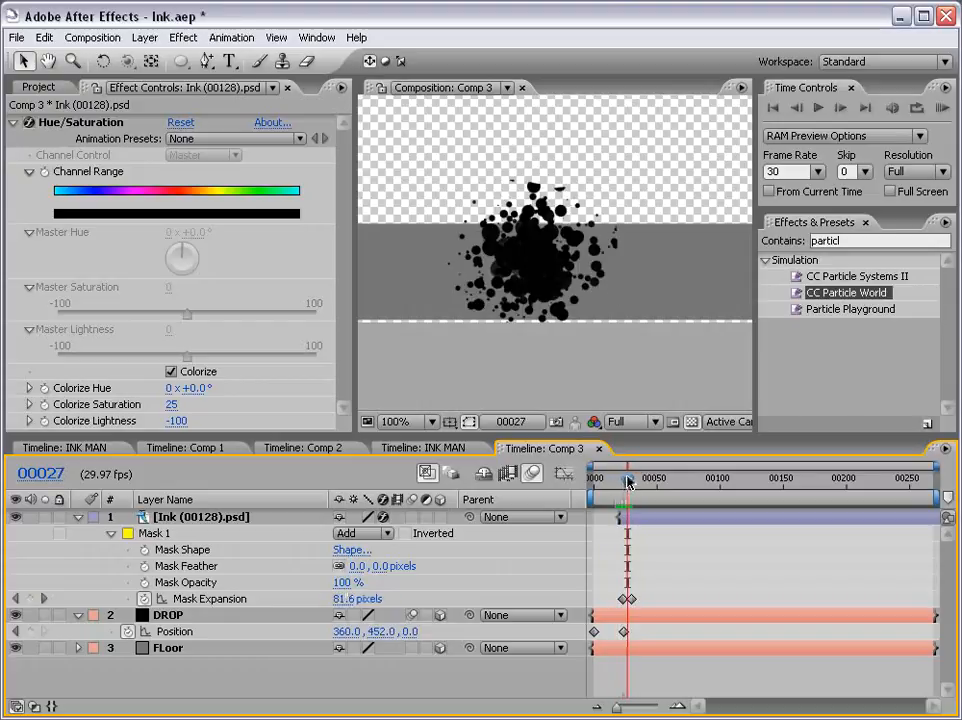
- Make the ink splatter layer 3D and rotate it on its X axis so it lies flat on the floor
left_click(440, 517)
left_click(681, 520)
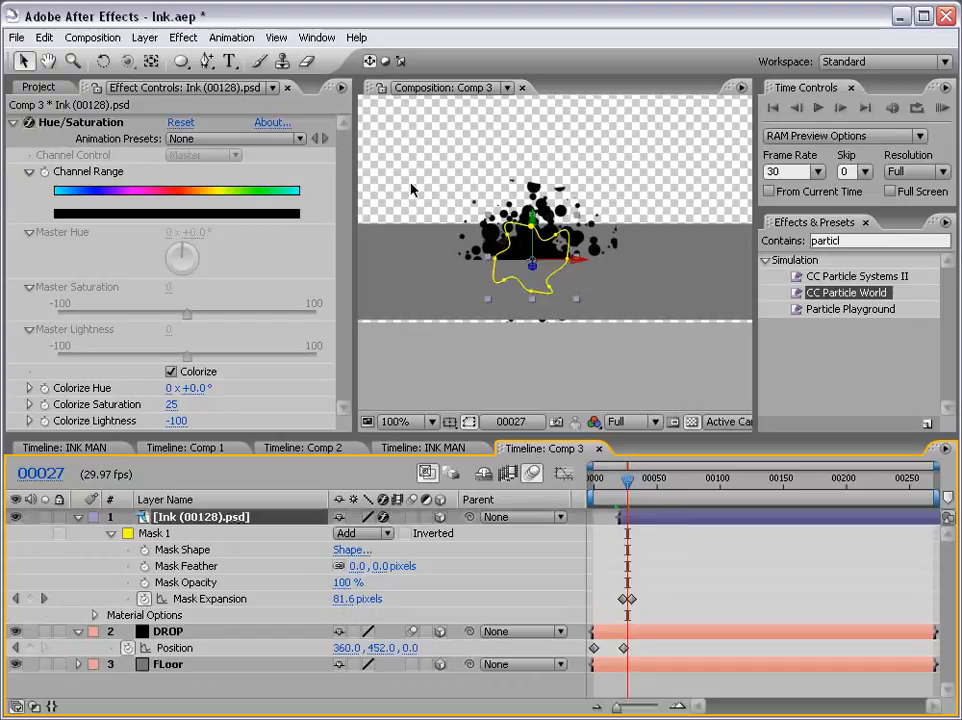
key("w")
left_click_drag(555, 260, 551, 233)
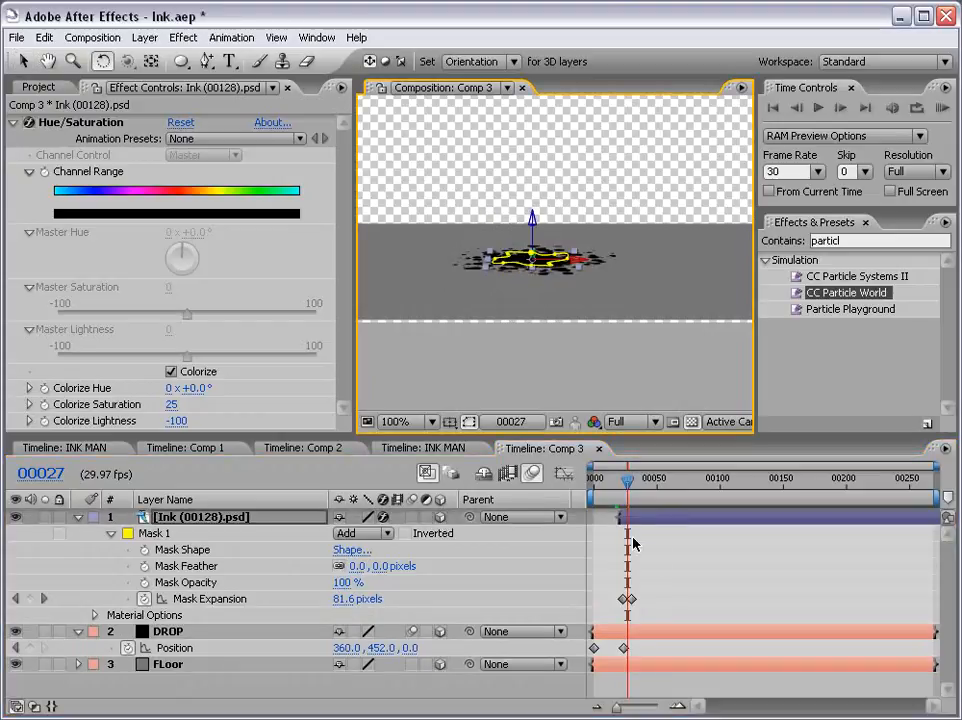
- Shift the ink splatter layer two frames earlier so its mask growth begins at frame 21, and check the impact frame by frame
left_click(622, 480)
left_click_drag(622, 486, 621, 488)
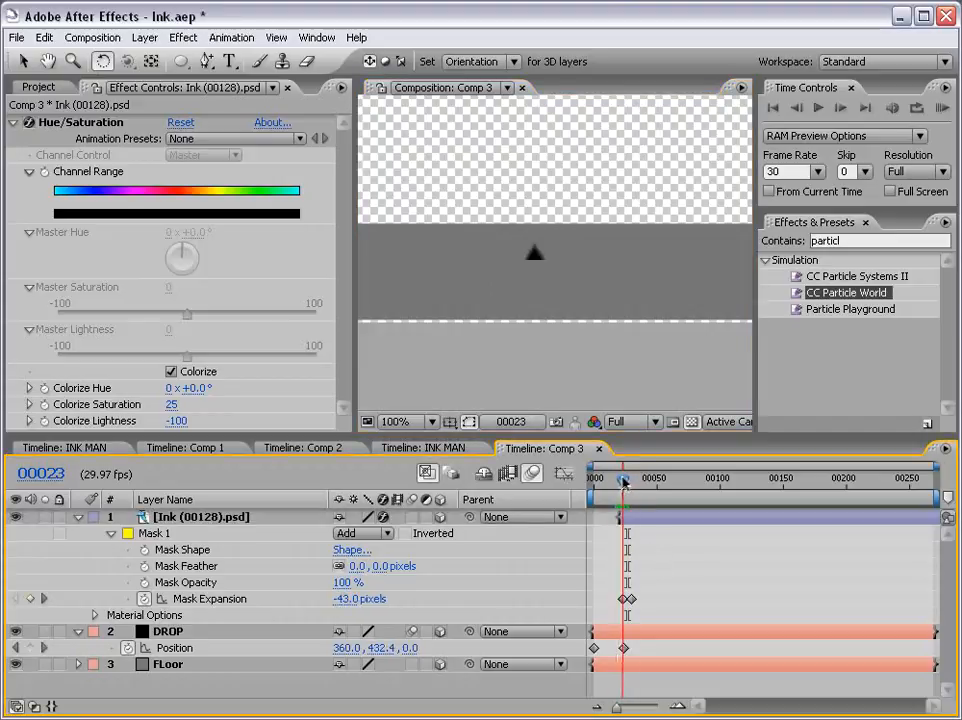
key("equal")
key("equal")
key("equal")
left_click(660, 525)
left_click_drag(660, 525, 640, 525)
key("Page_Up")
key("Page_Up")
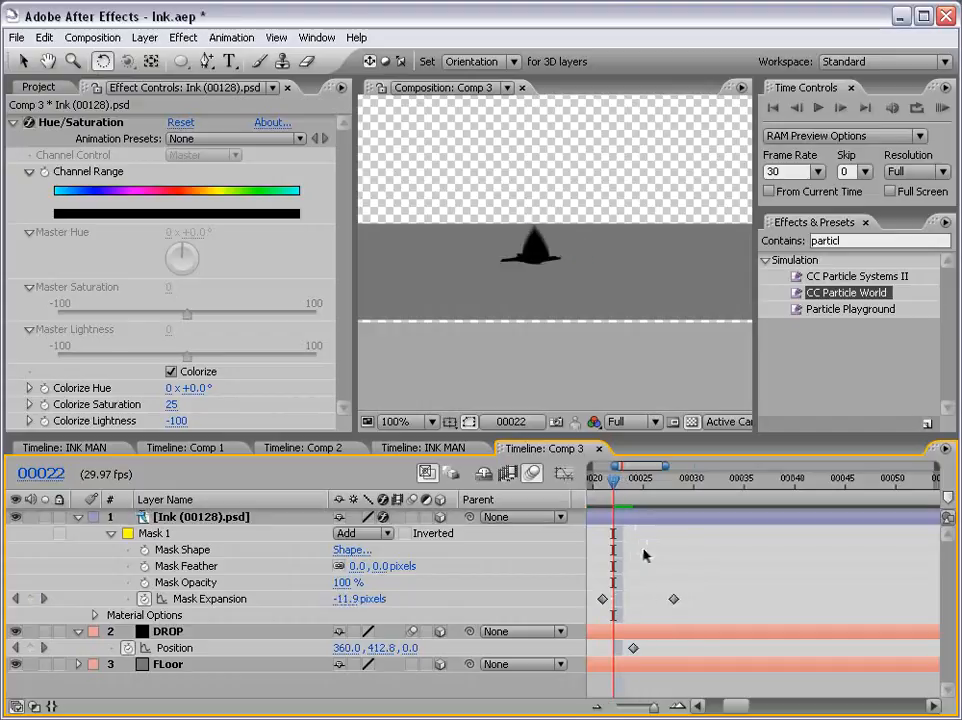
key("Page_Down")
key("Page_Down")
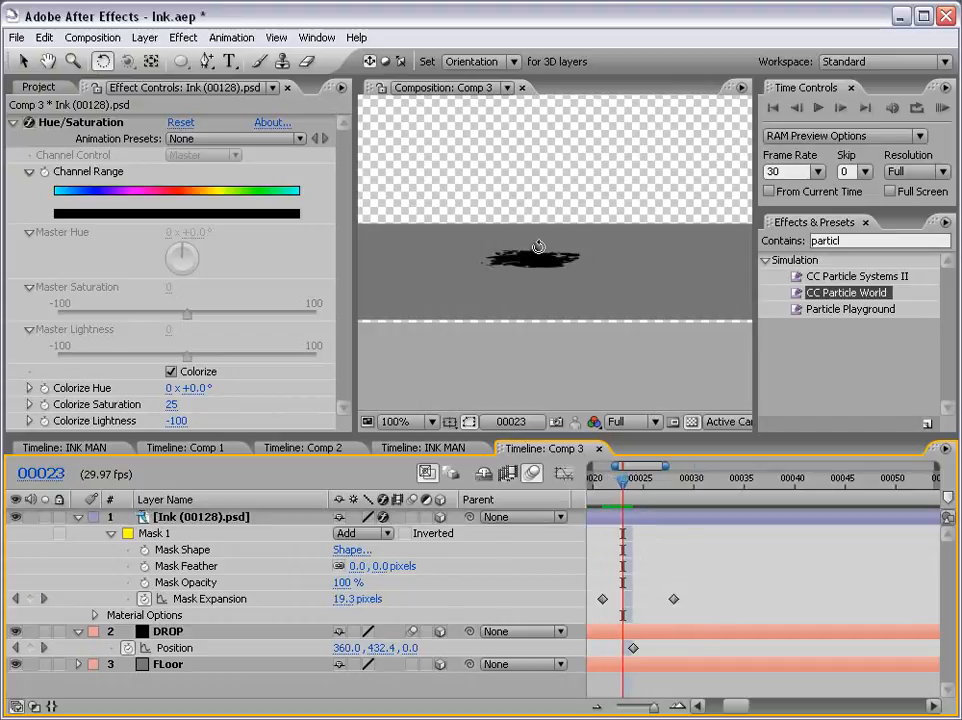
- Preview the falling drop and floor splatter in an enlarged composition view
key("grave")
scroll(541, 256, "down", 1)
scroll(541, 329, "up", 1)
left_click_drag(460, 282, 461, 329)
key("KP_0")
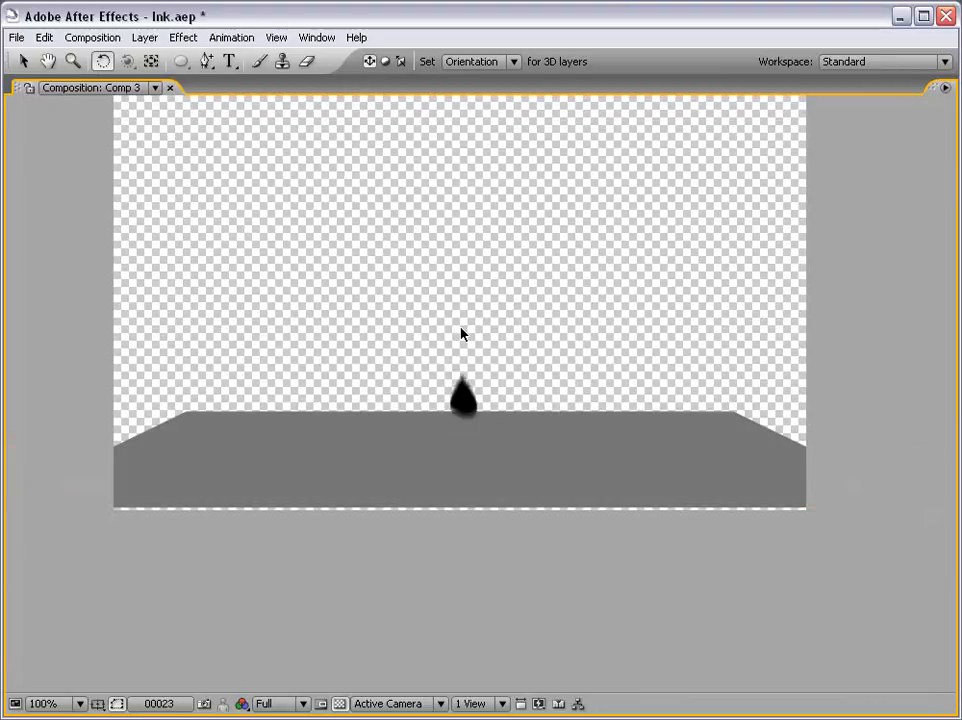
key("grave")
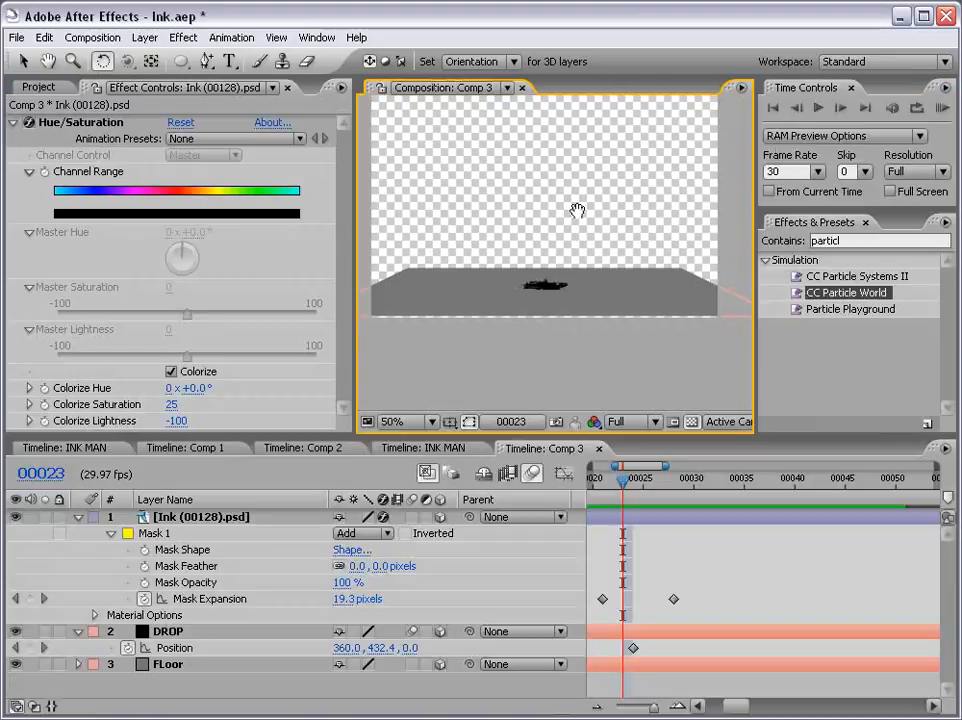
- Add a new camera to Comp 3
left_click(145, 37)
mouse_move(250, 58)
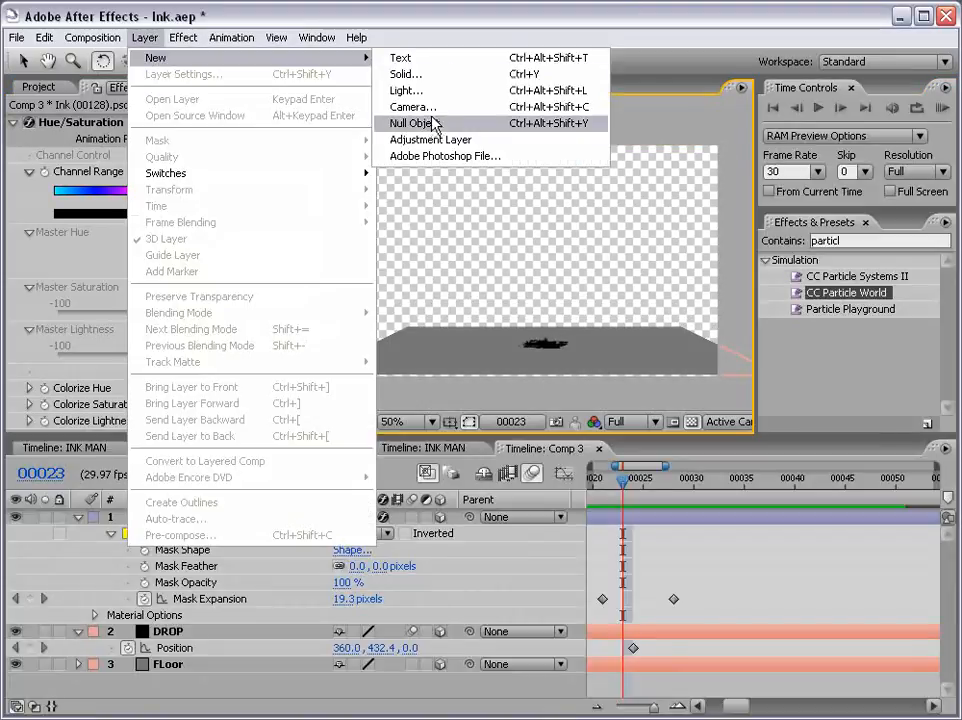
left_click(420, 106)
left_click(623, 567)
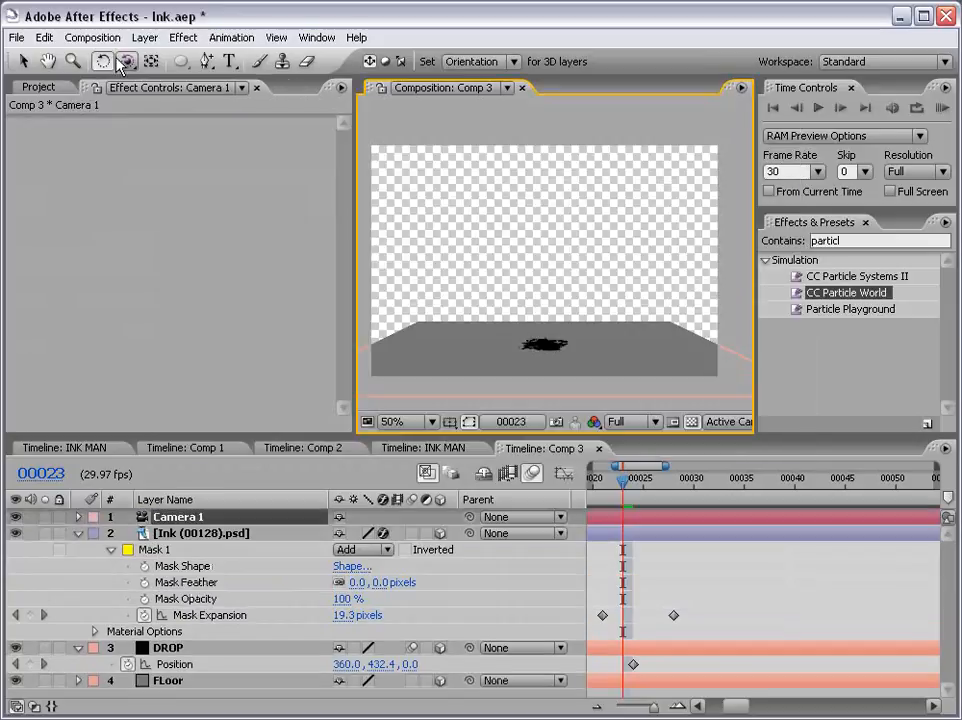
- Orbit the camera at frame 0 to about 725, 131, -526 for an angled floor view and keyframe its Position
left_click(127, 62)
key("minus")
key("minus")
key("minus")
left_click_drag(624, 484, 591, 487)
left_click_drag(585, 269, 522, 284)
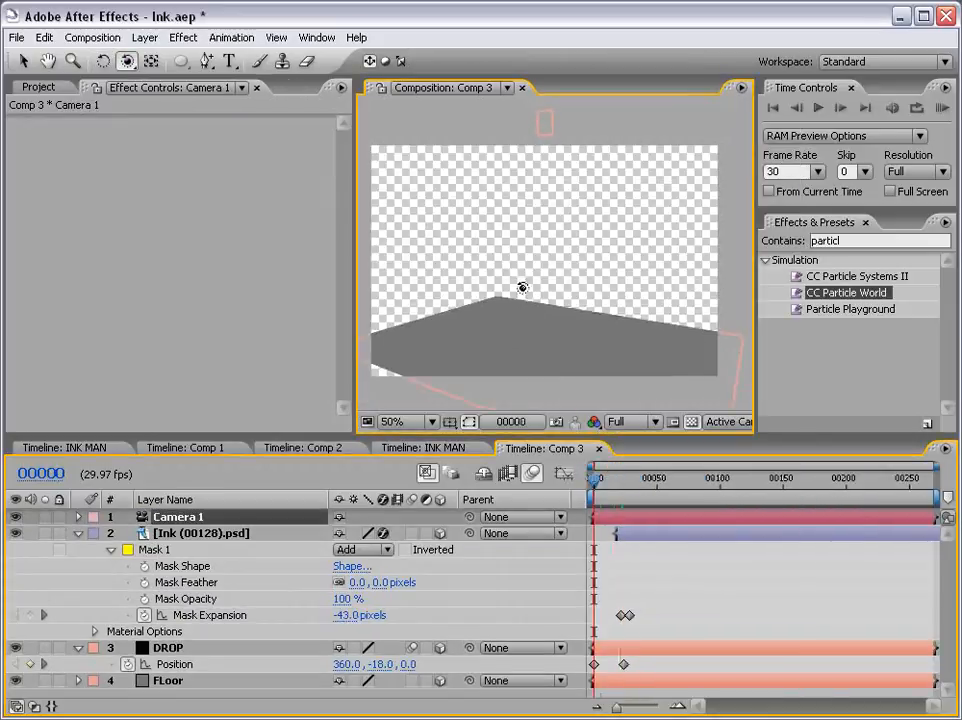
key("p")
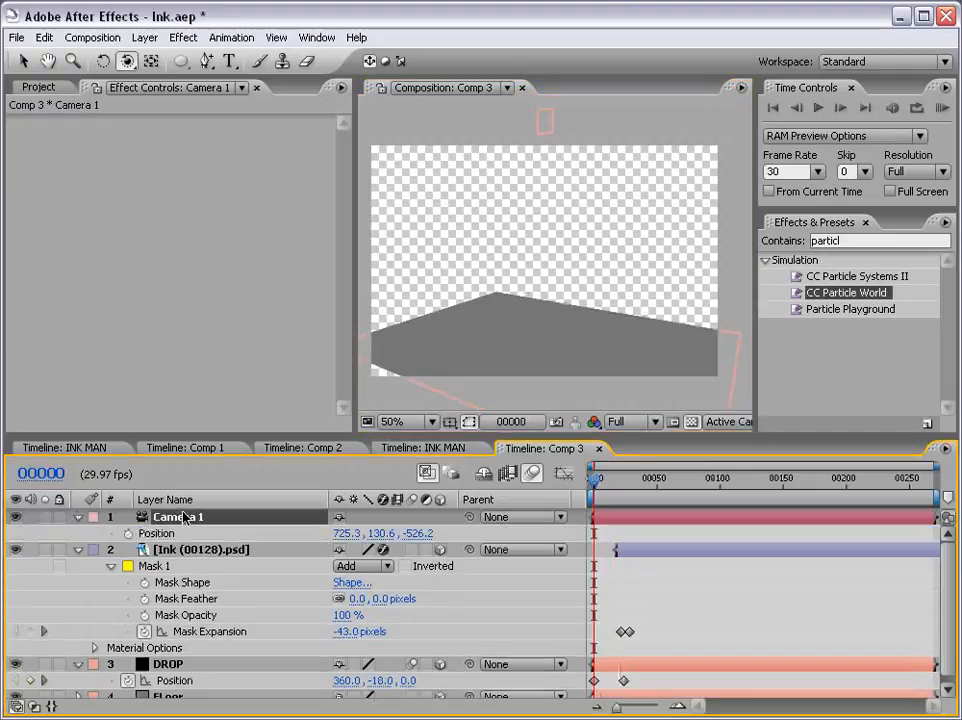
left_click(127, 533)
- At frame 43, orbit the camera to the opposite side and track it downward to about 210, 217, -621, framing the splatter higher
left_click(605, 492)
left_click_drag(605, 492, 648, 487)
mouse_move(563, 354)
left_mouse_down()
mouse_move(606, 350)
mouse_move(580, 351)
left_mouse_up()
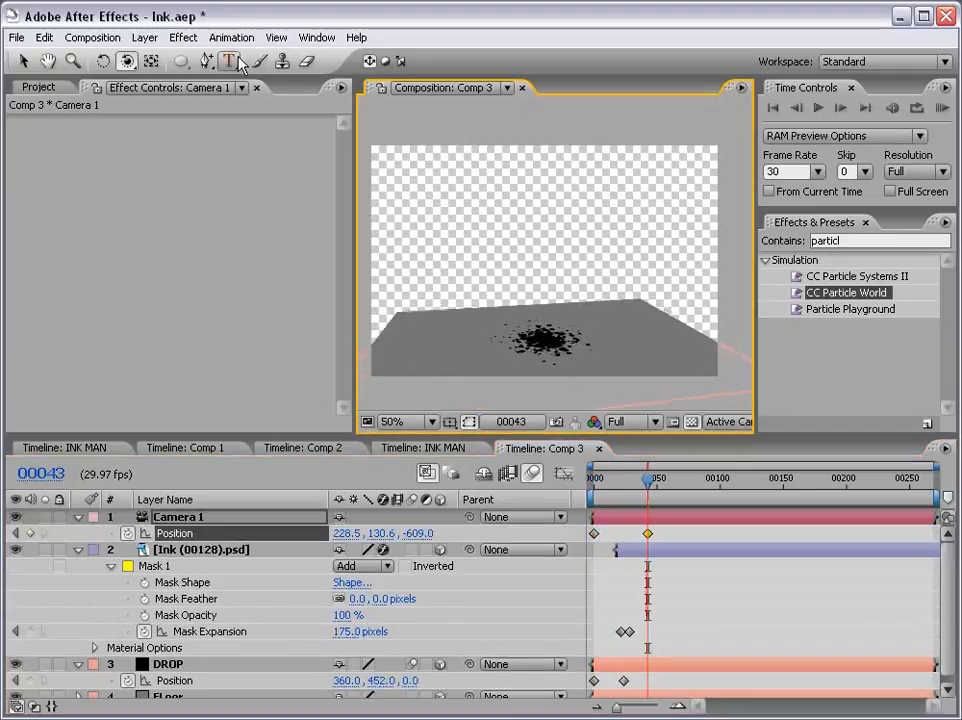
left_click_drag(127, 61, 200, 82)
left_click_drag(618, 341, 625, 298)
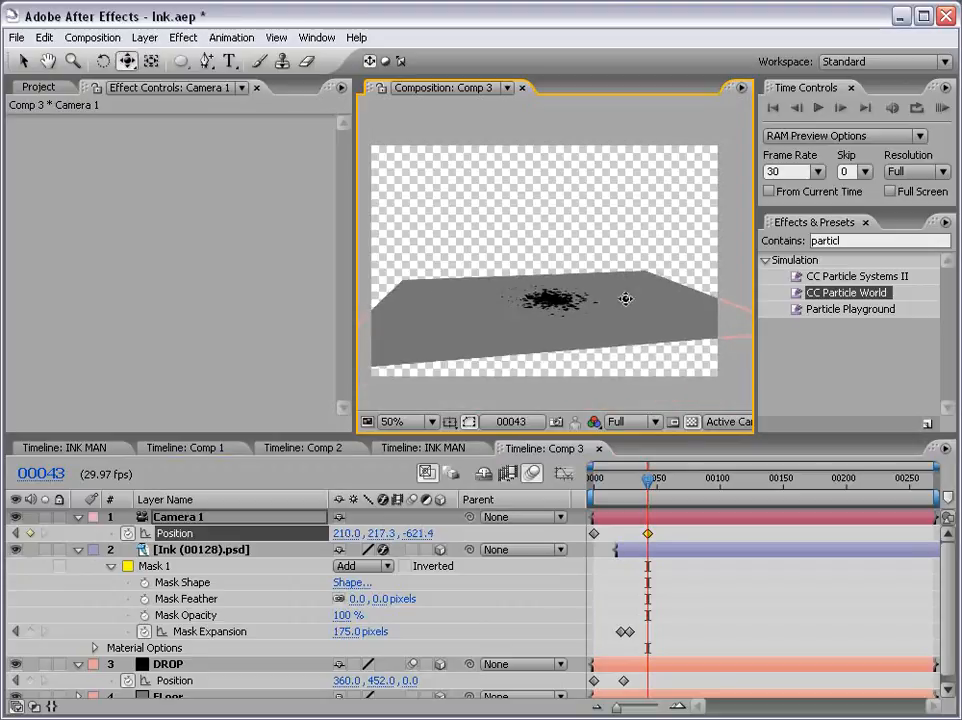
- Apply Easy Ease to the camera's two Position keyframes, end the work area at frame 58 and preview the move
left_click(641, 490)
mouse_move(641, 490)
left_mouse_down()
mouse_move(585, 498)
mouse_move(672, 481)
left_mouse_up()
left_click(189, 535)
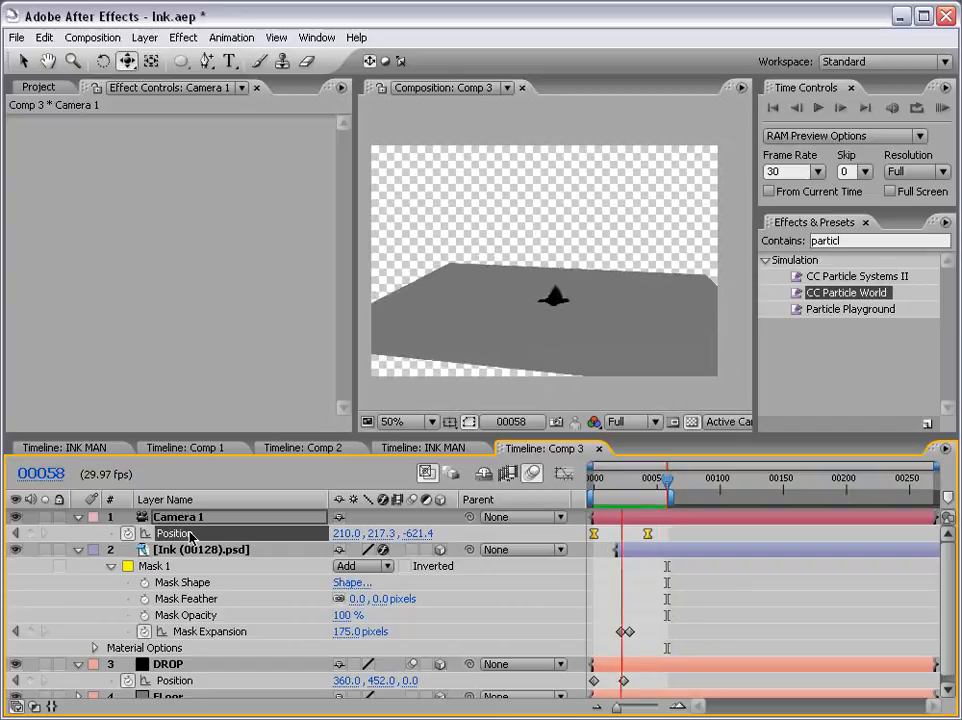
key("v")
left_click(716, 594)
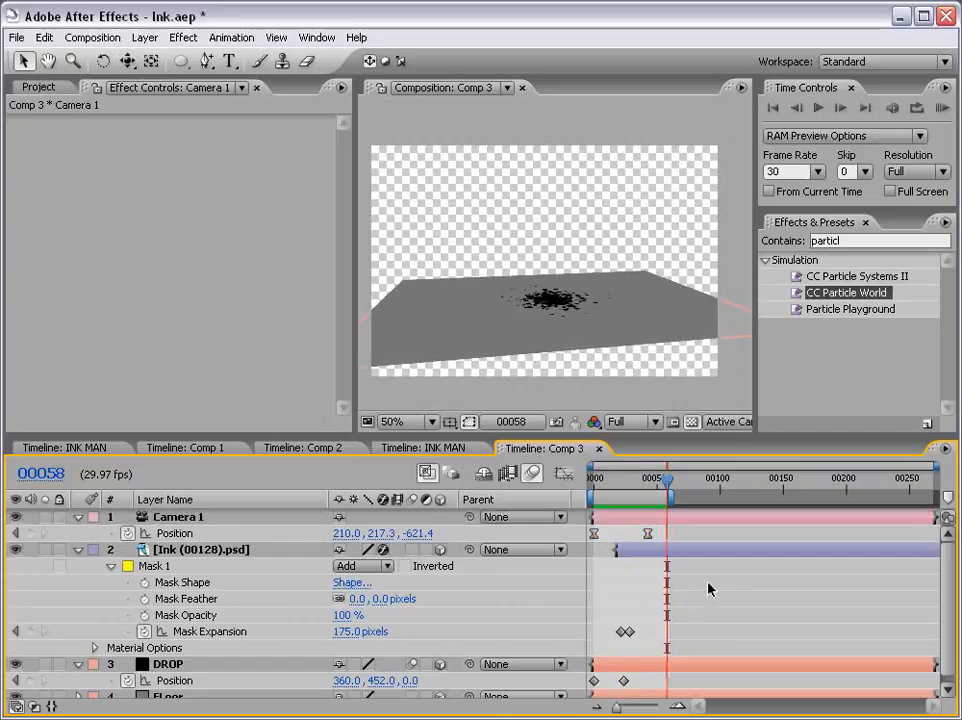
- Save the project and turn off the transparency grid in Comp 3
key("ctrl+s")
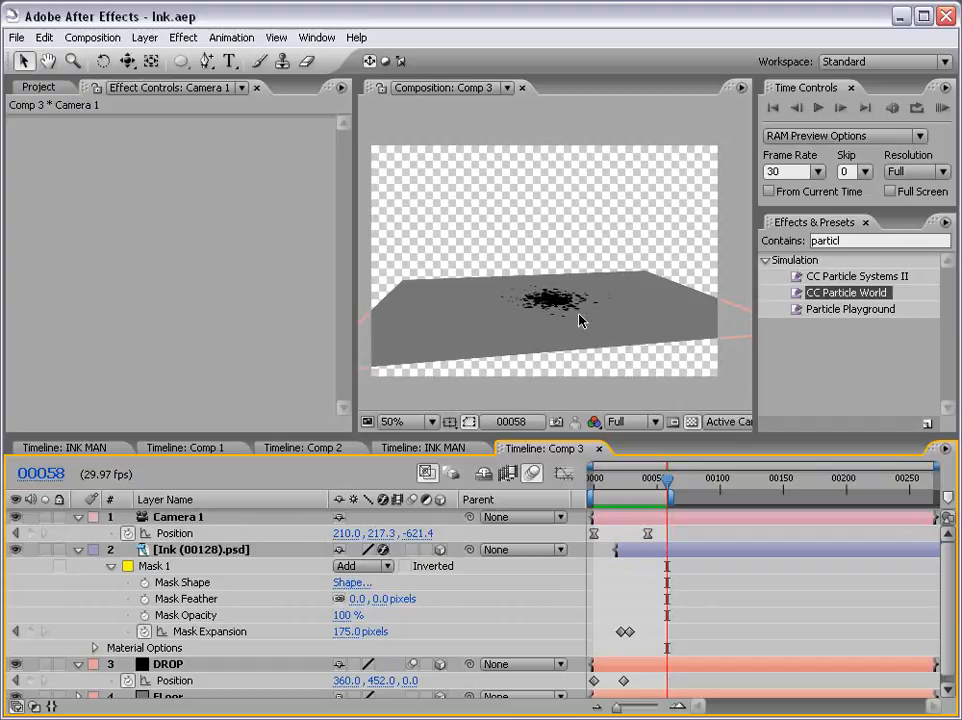
left_click(690, 421)
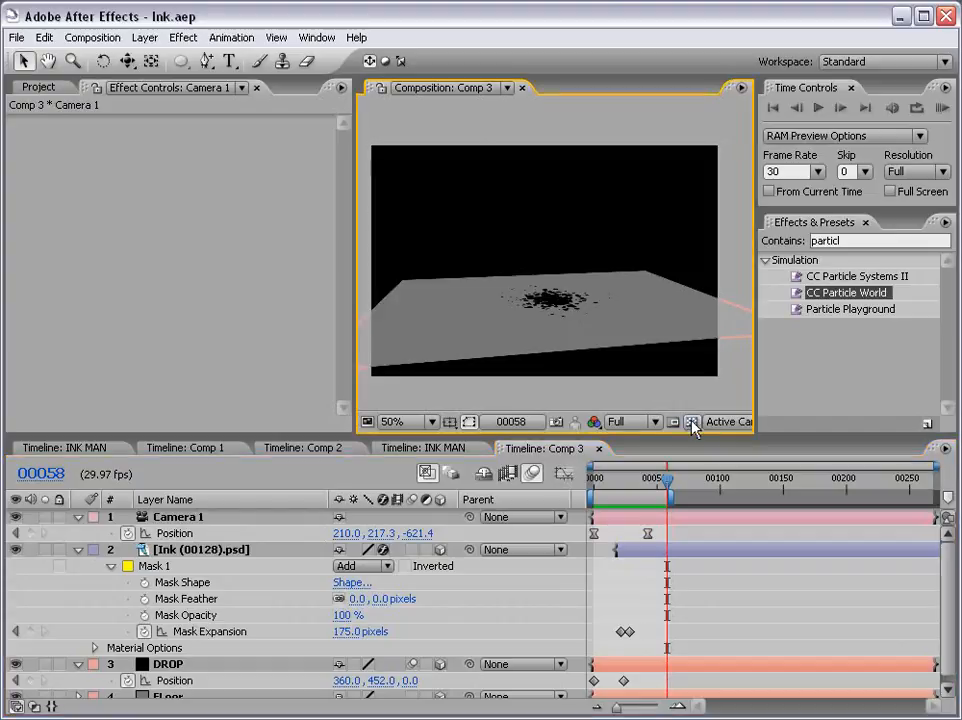
- Switch to Comp 1 and preview its lit red ink drop and splatter animation
left_click(302, 448)
left_click(216, 450)
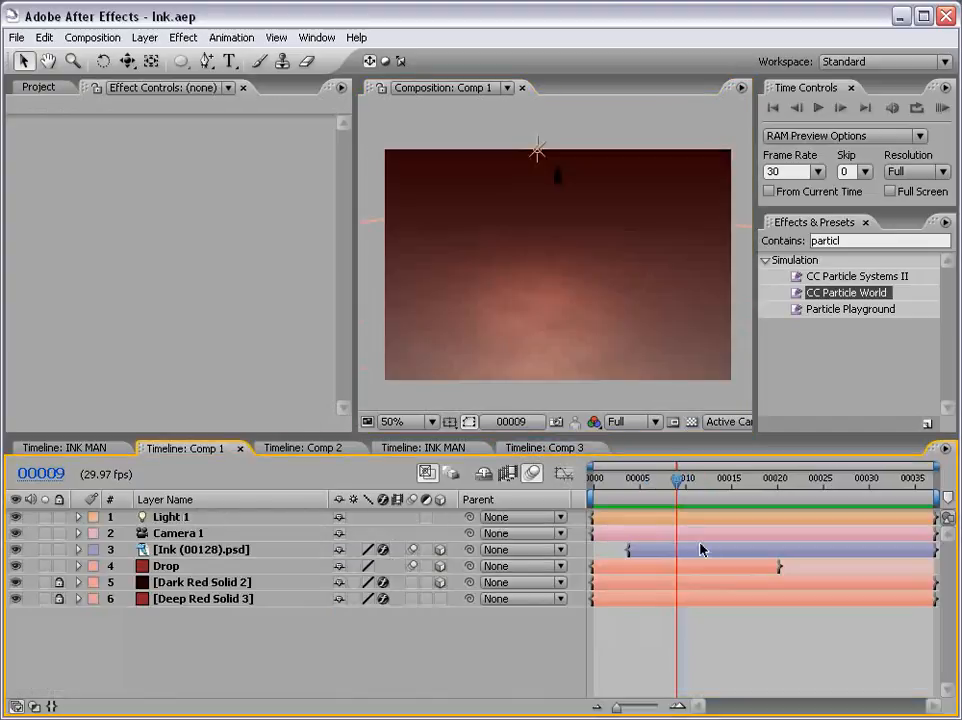
key("KP_0")
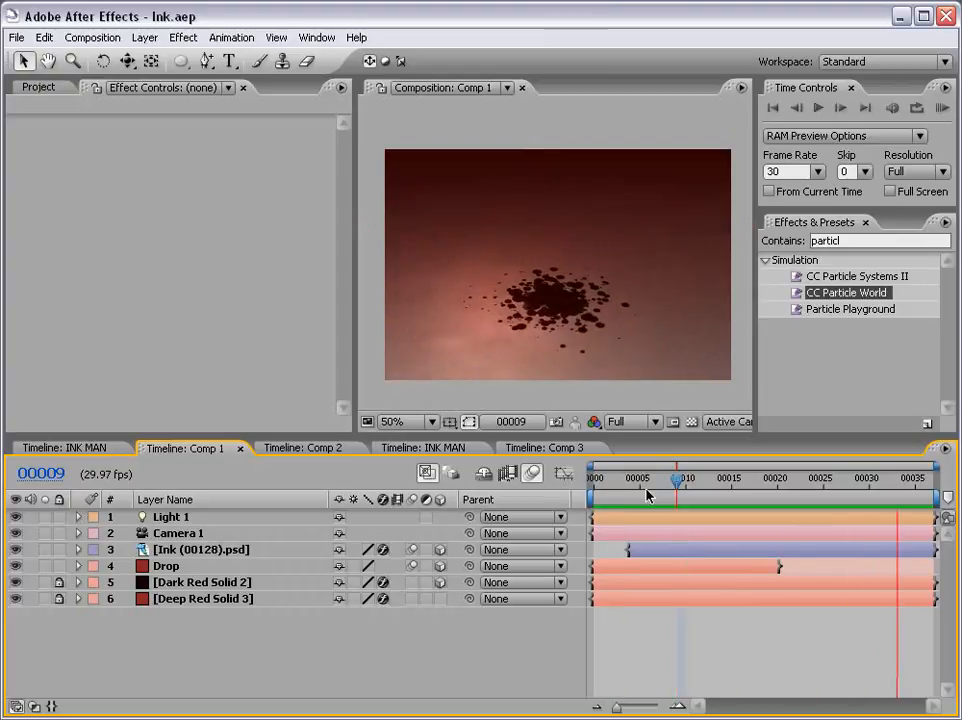
key("space")
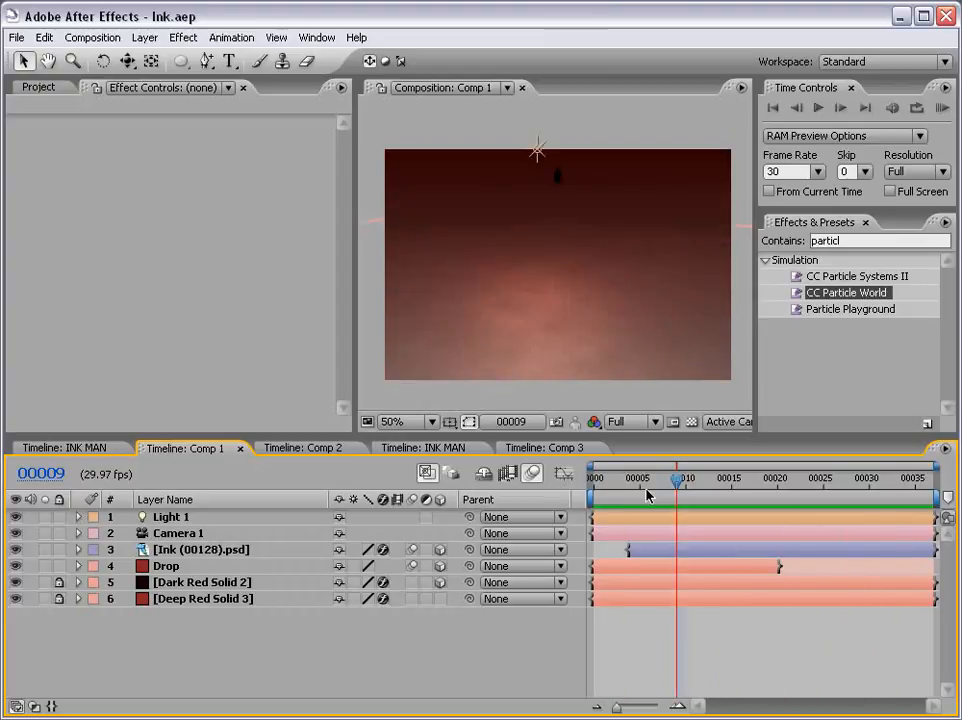